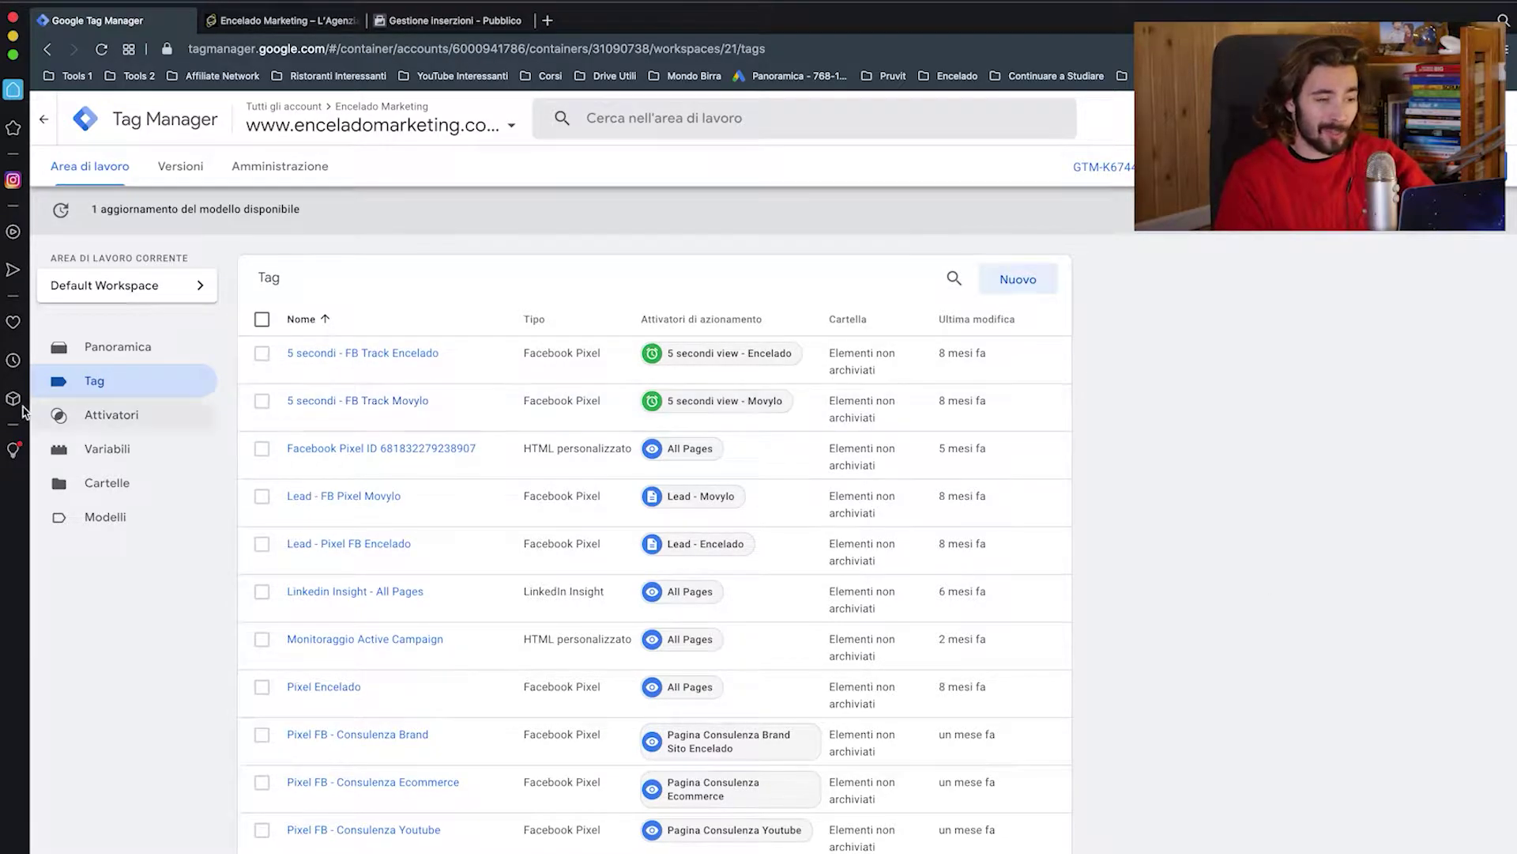
Step: Review the built-in variables of the container, including which Video variables are enabled in their configuration
click(124, 462)
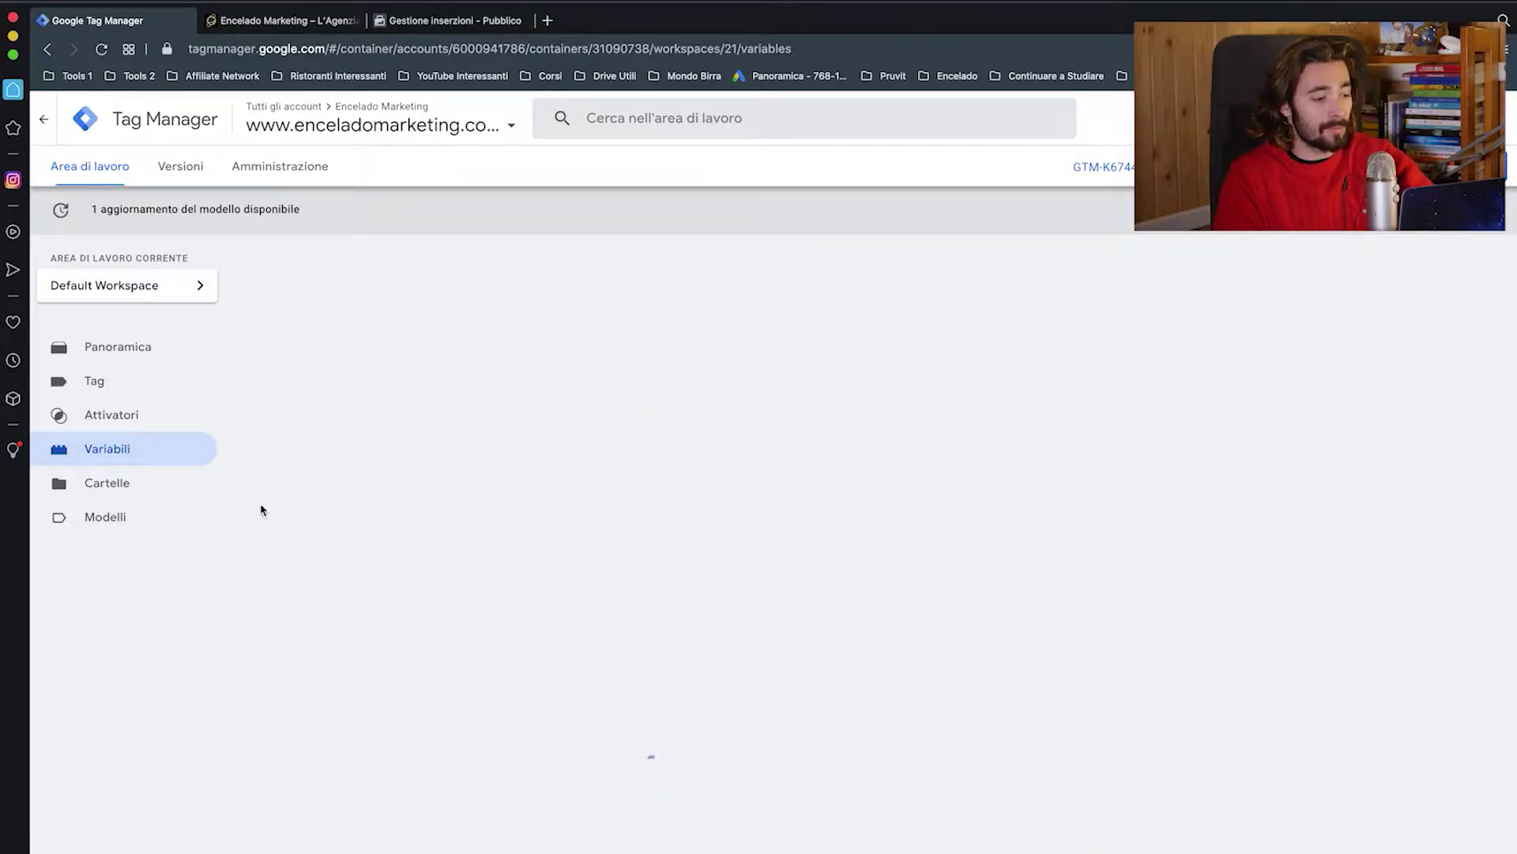
click(1009, 279)
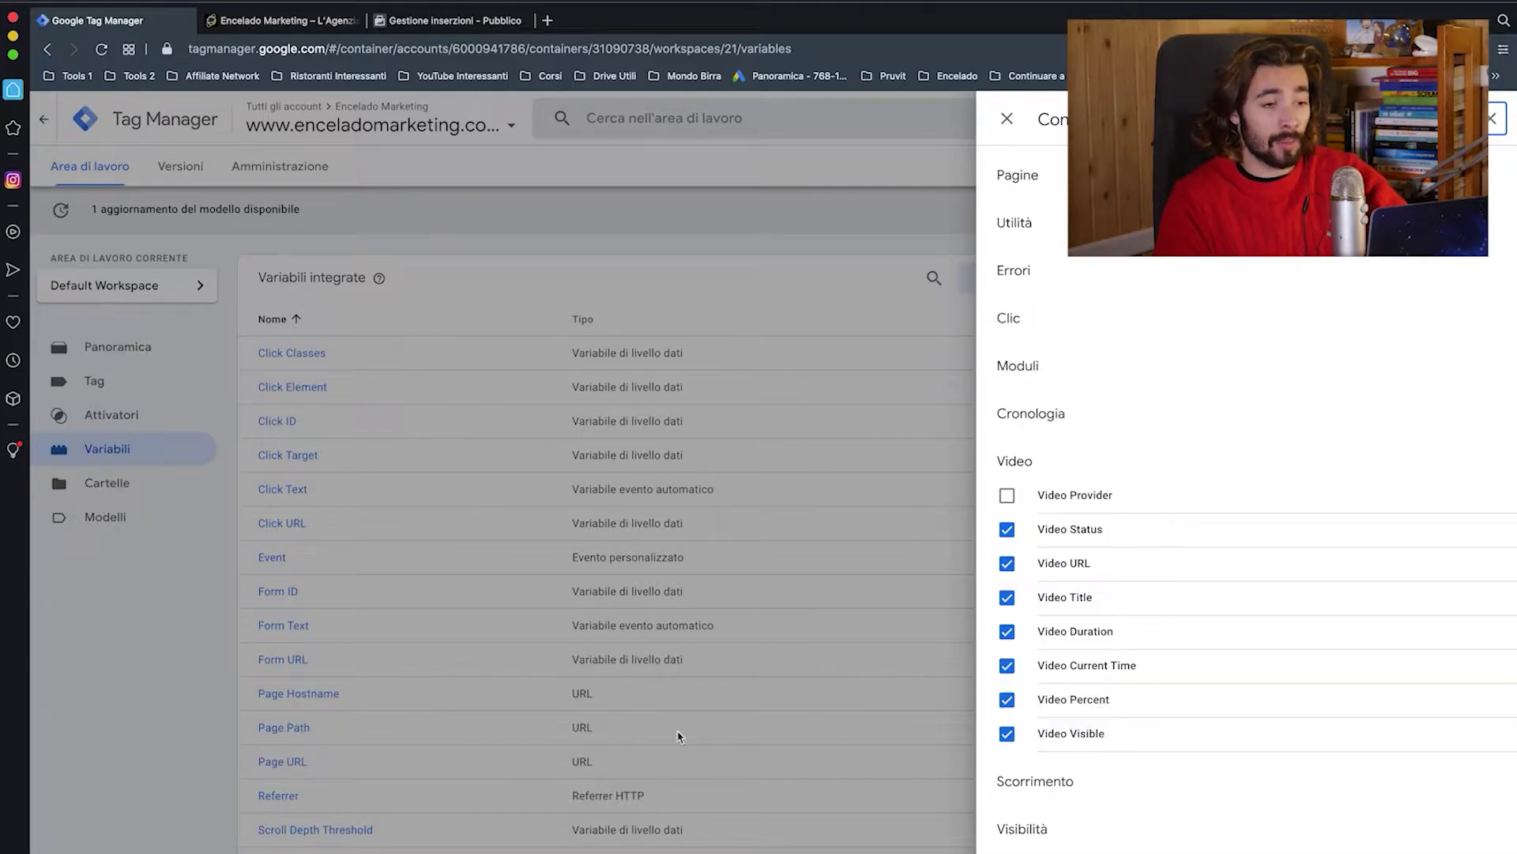
click(823, 364)
scroll(391, 643, down, 5)
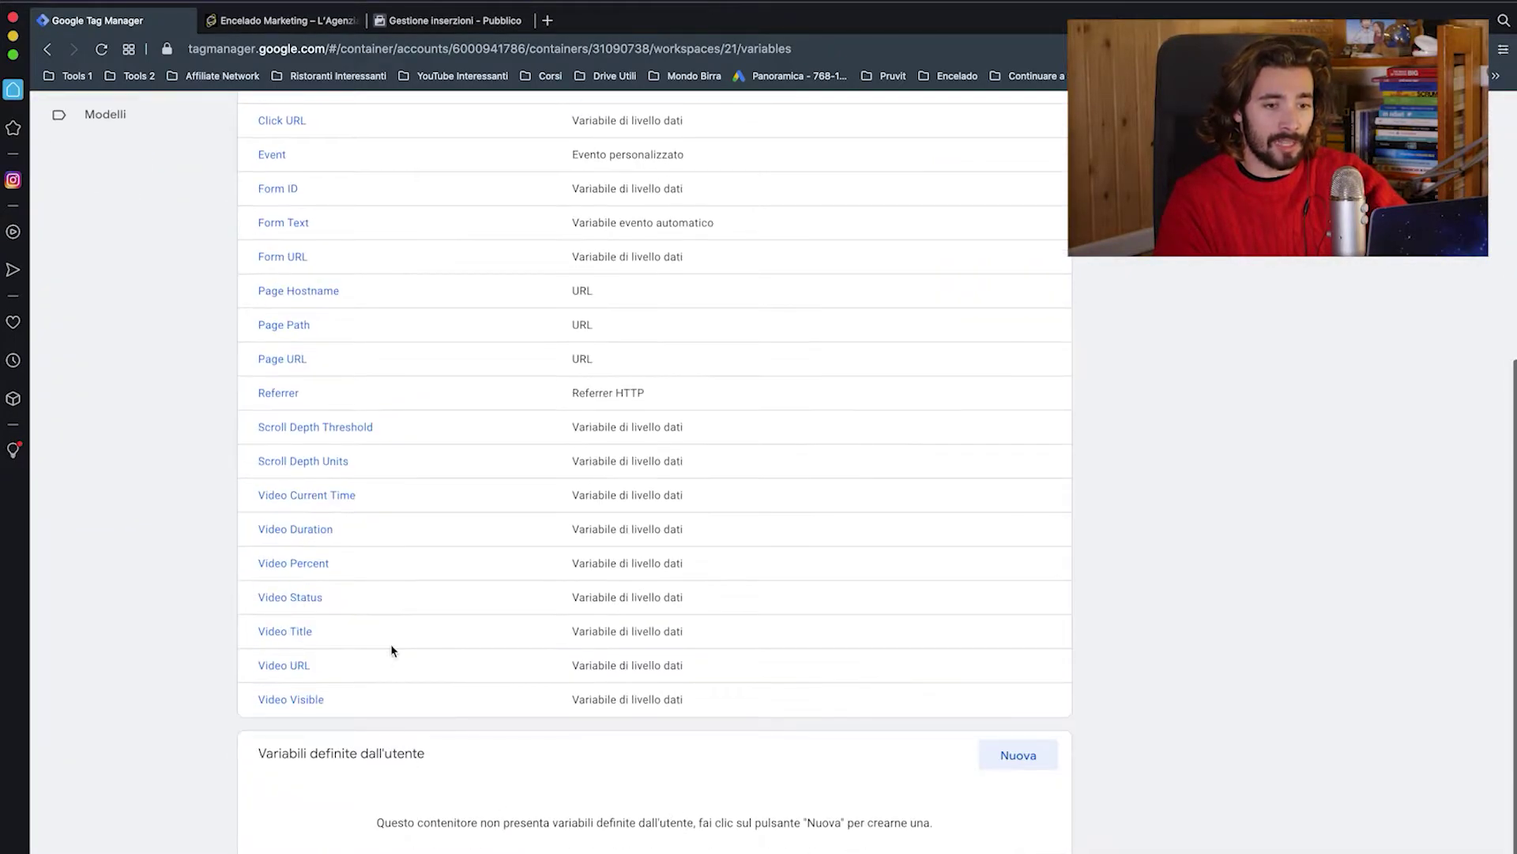
scroll(292, 507, up, 6)
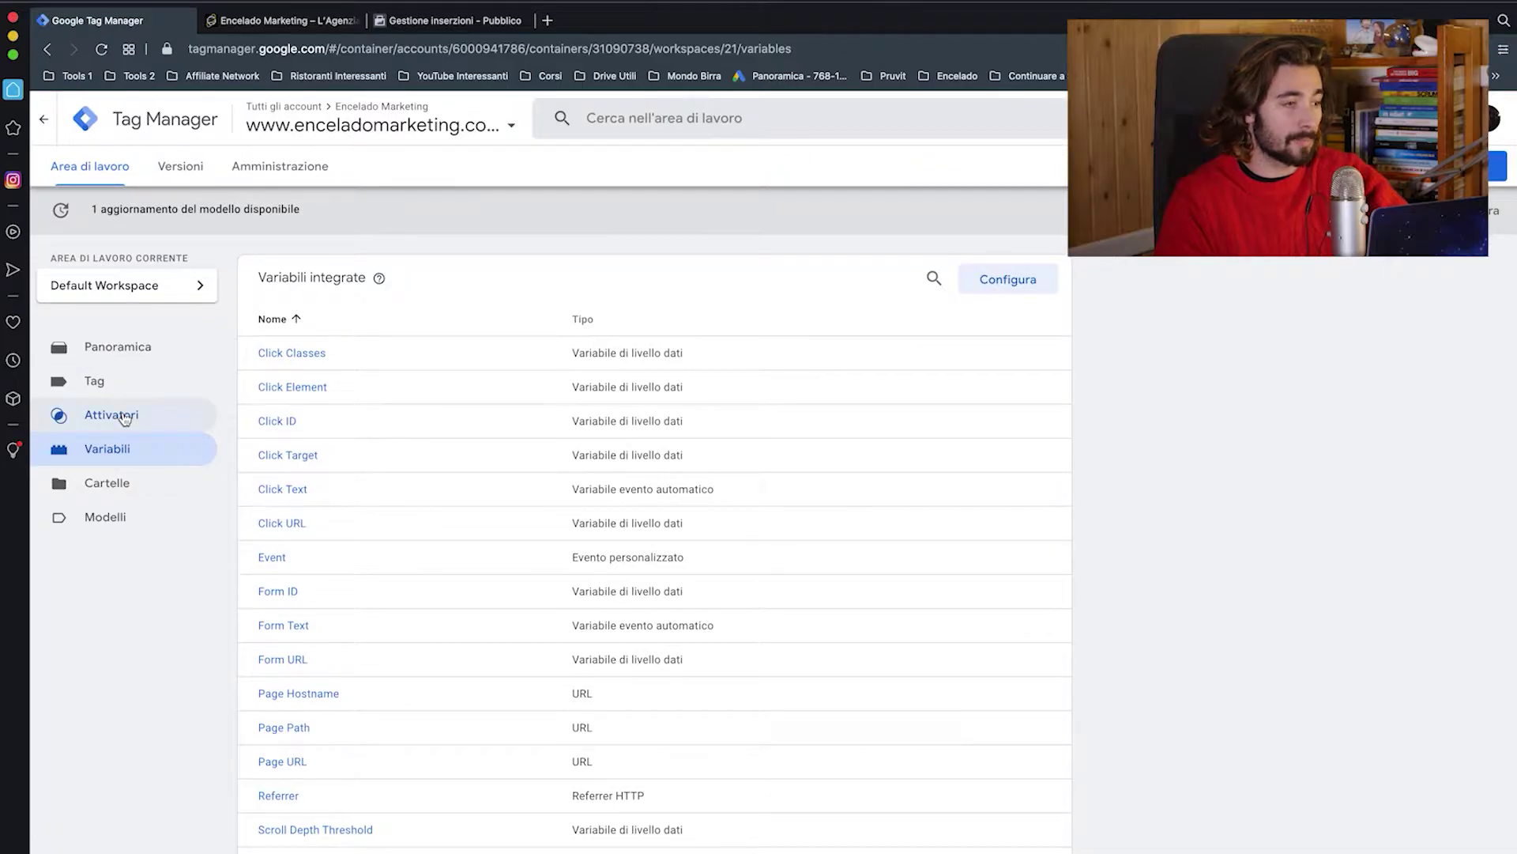
Step: Open the VideoViews - YT trigger and view the available trigger types without changing its YouTube video type
click(123, 419)
scroll(790, 619, down, 3)
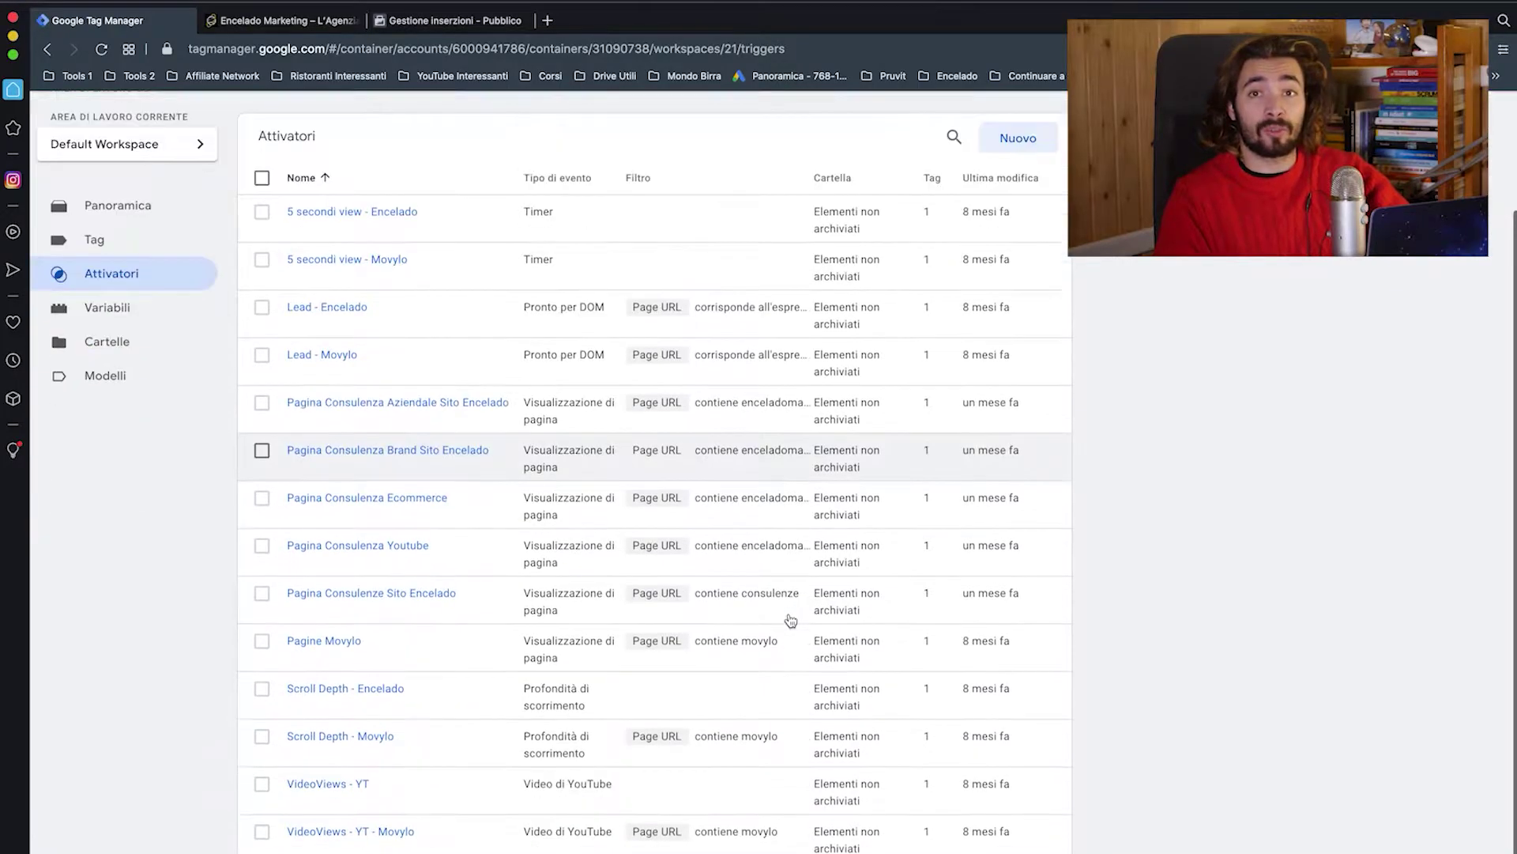
click(308, 790)
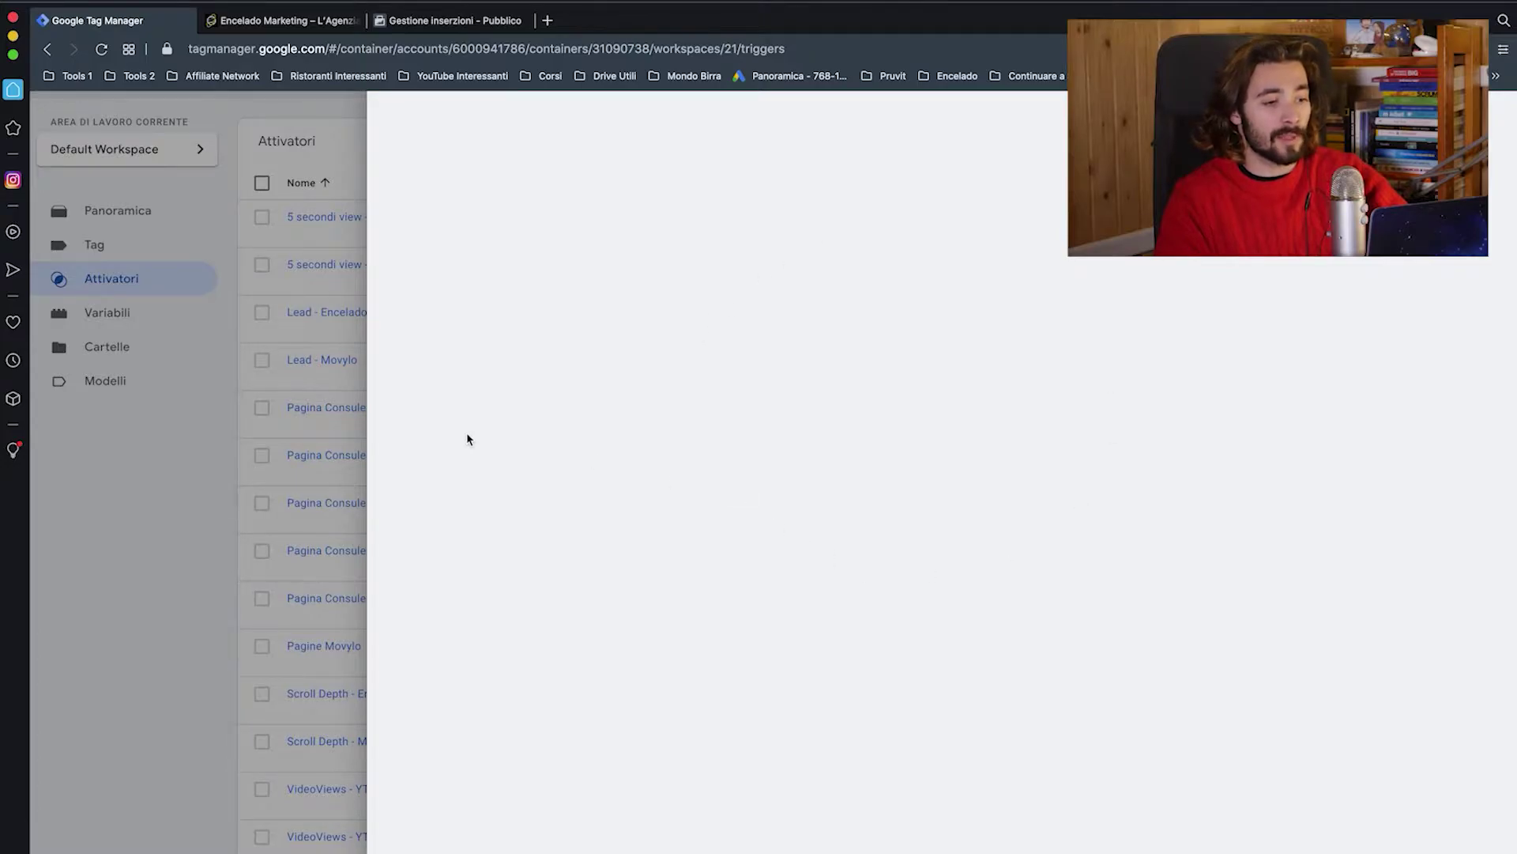
click(767, 251)
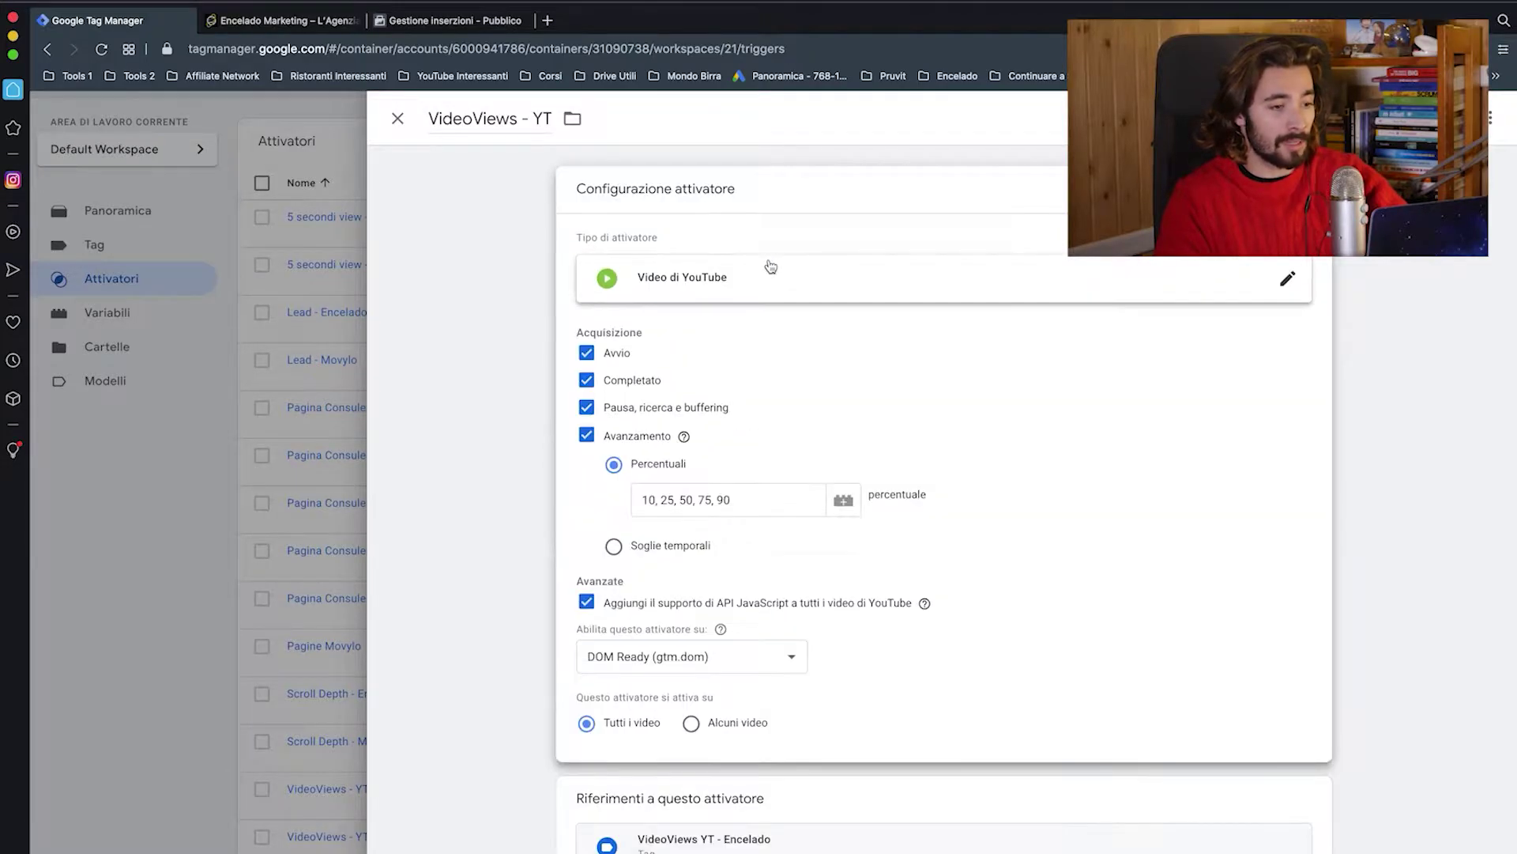
click(823, 267)
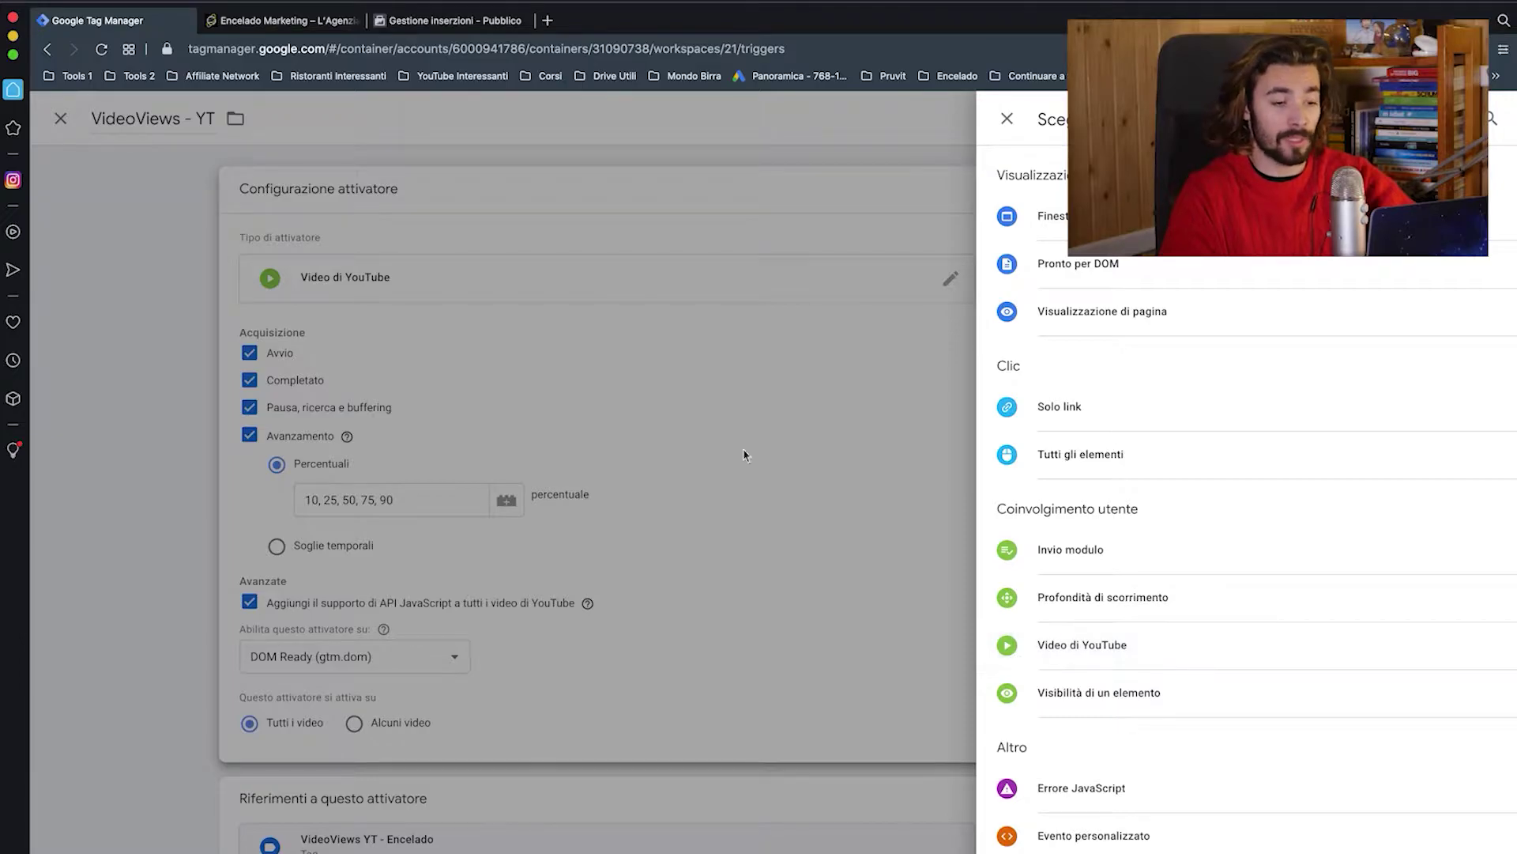
click(728, 384)
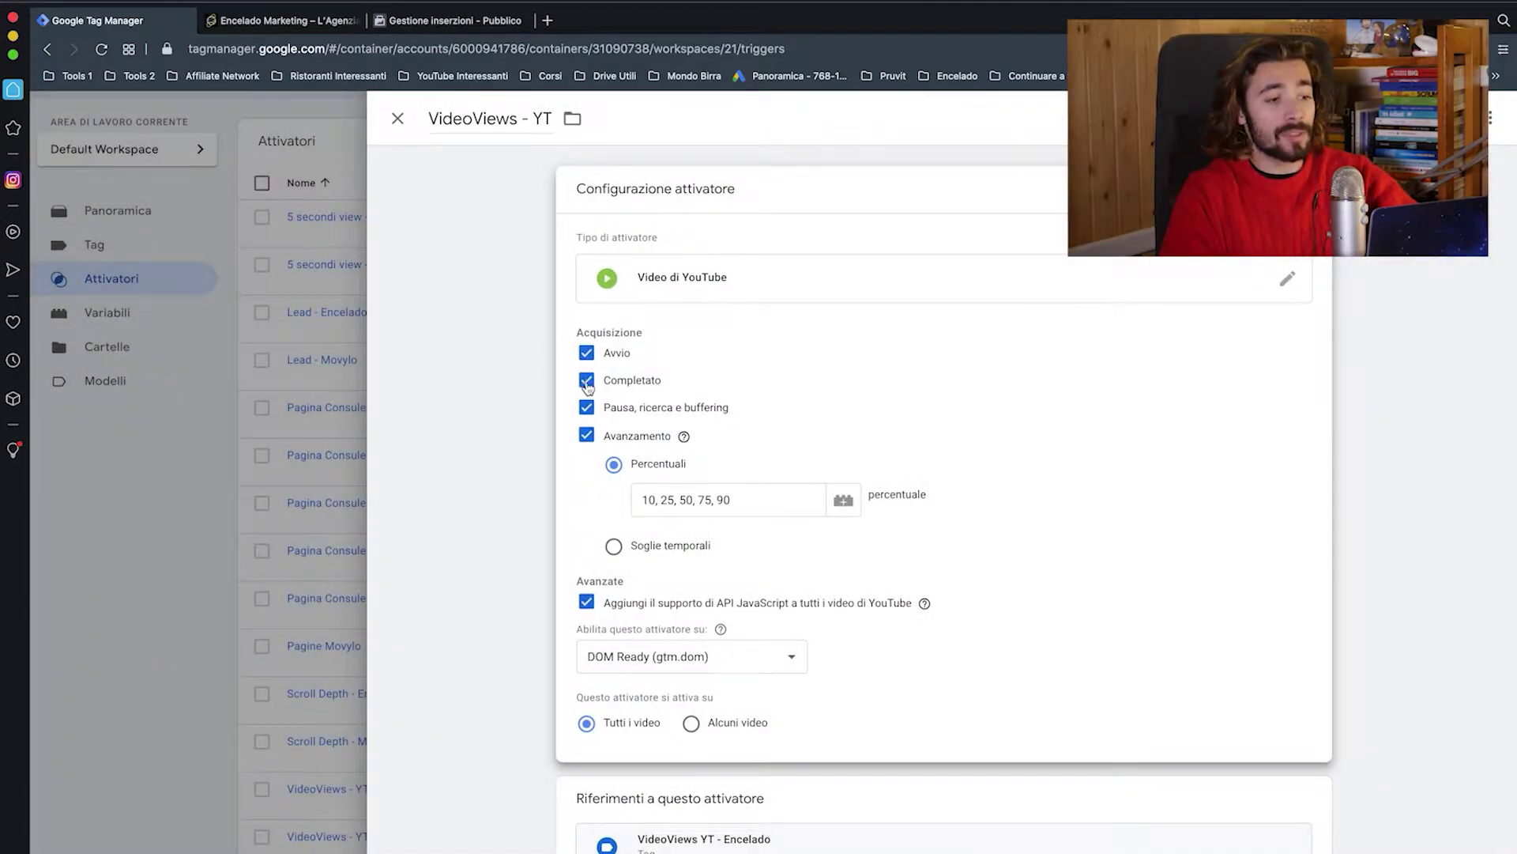
Step: Examine the trigger's progress percentages, YouTube JavaScript API support setting and the options for when the trigger is enabled
click(649, 500)
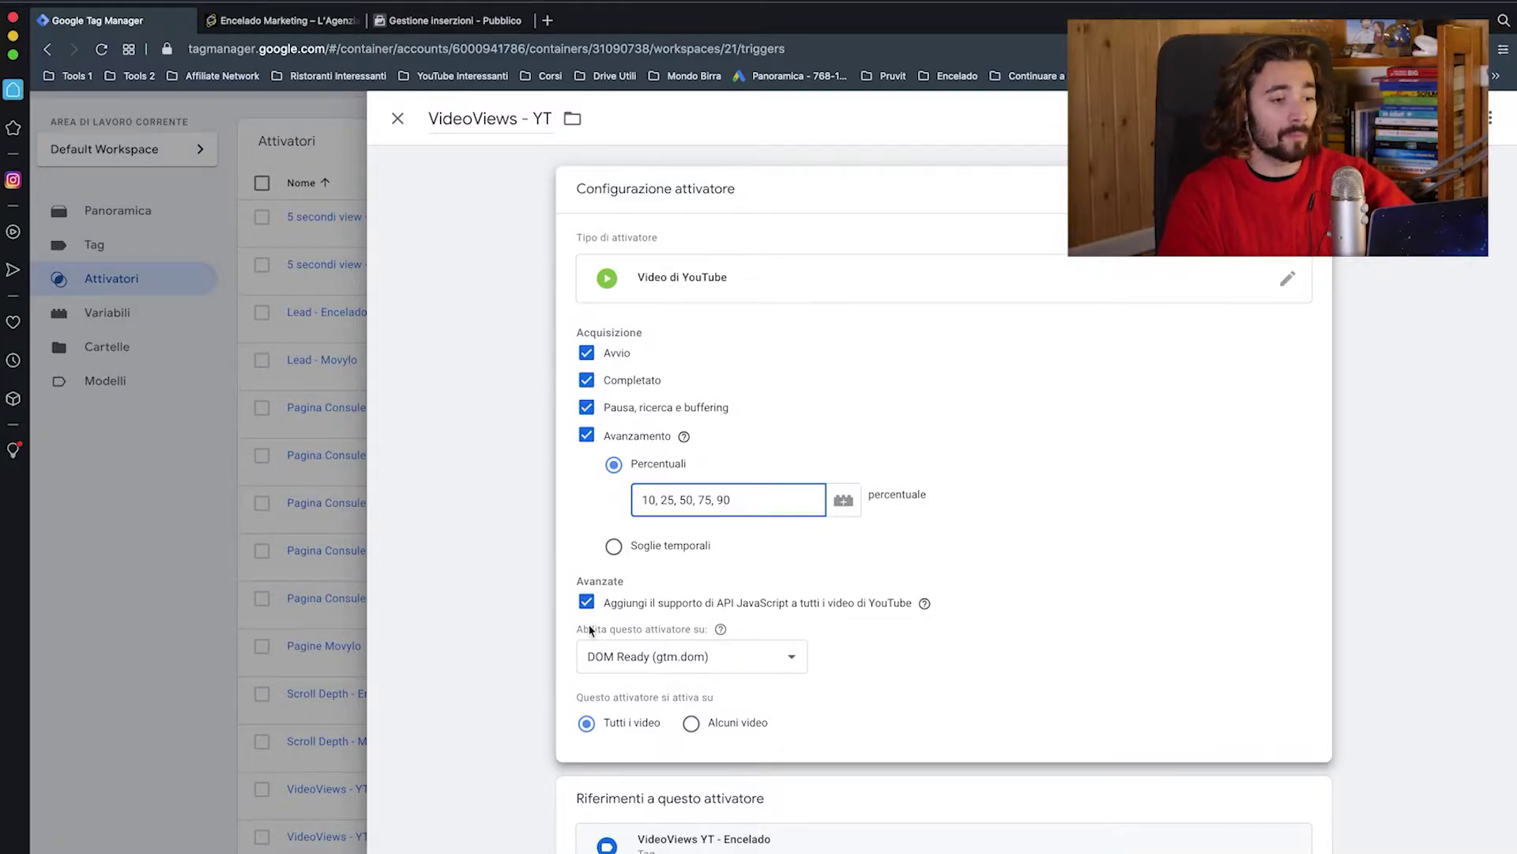
drag(583, 585, 579, 583)
click(580, 584)
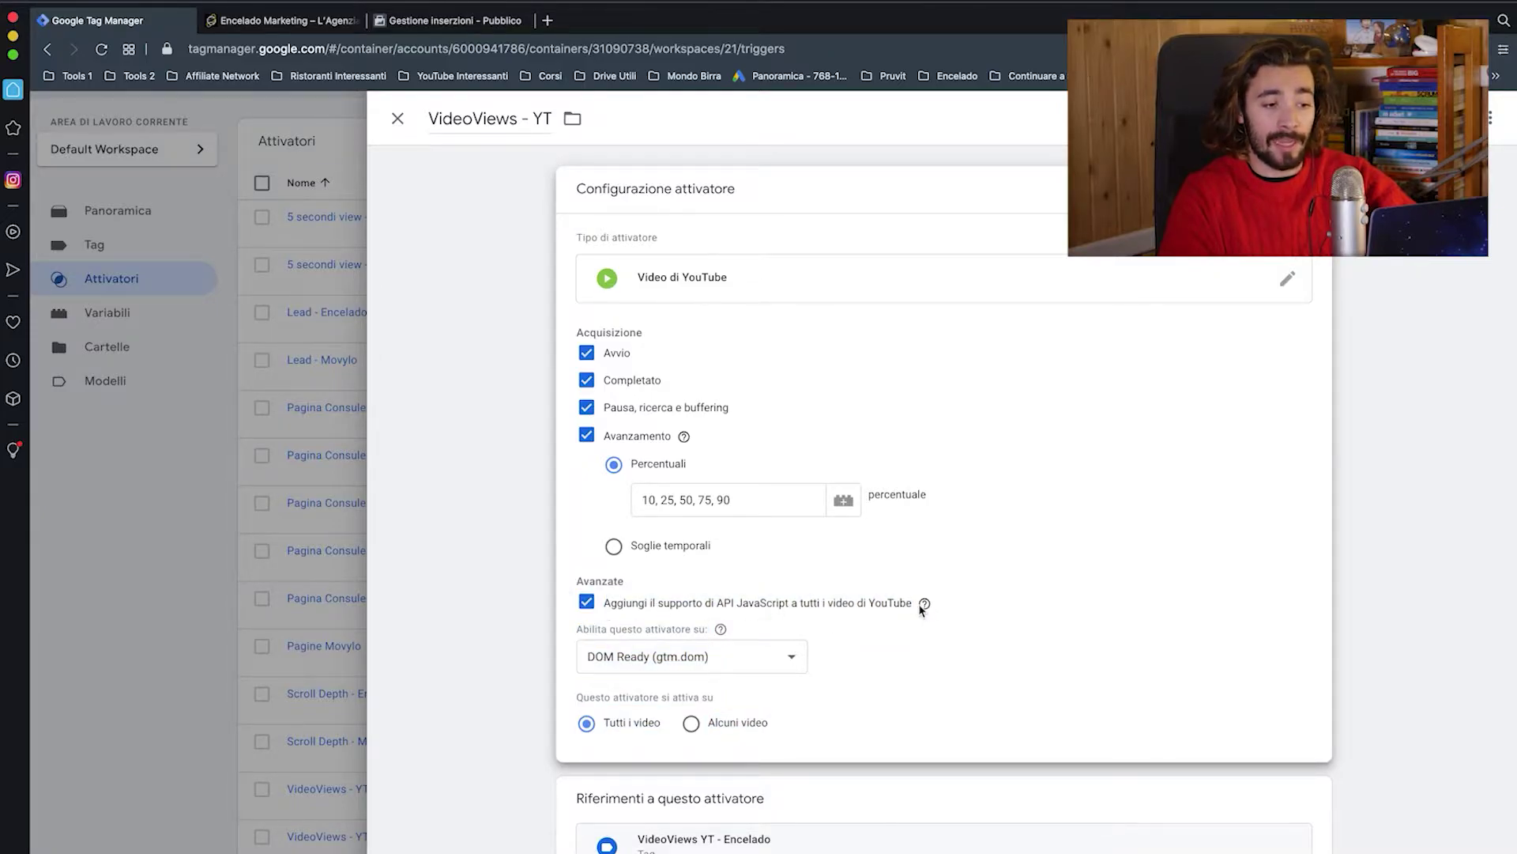
mouse_move(926, 603)
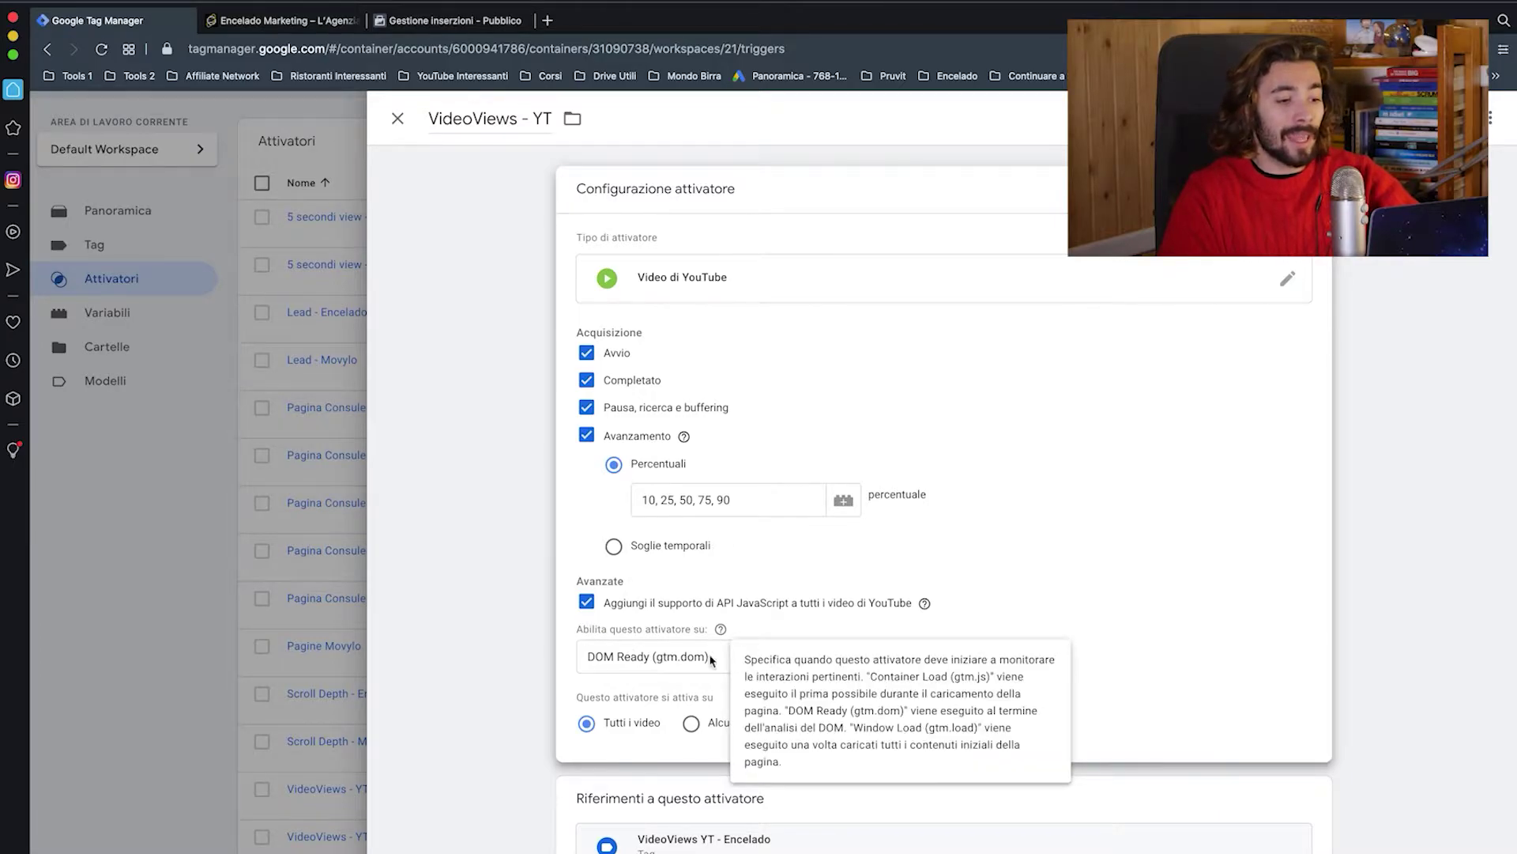
click(670, 660)
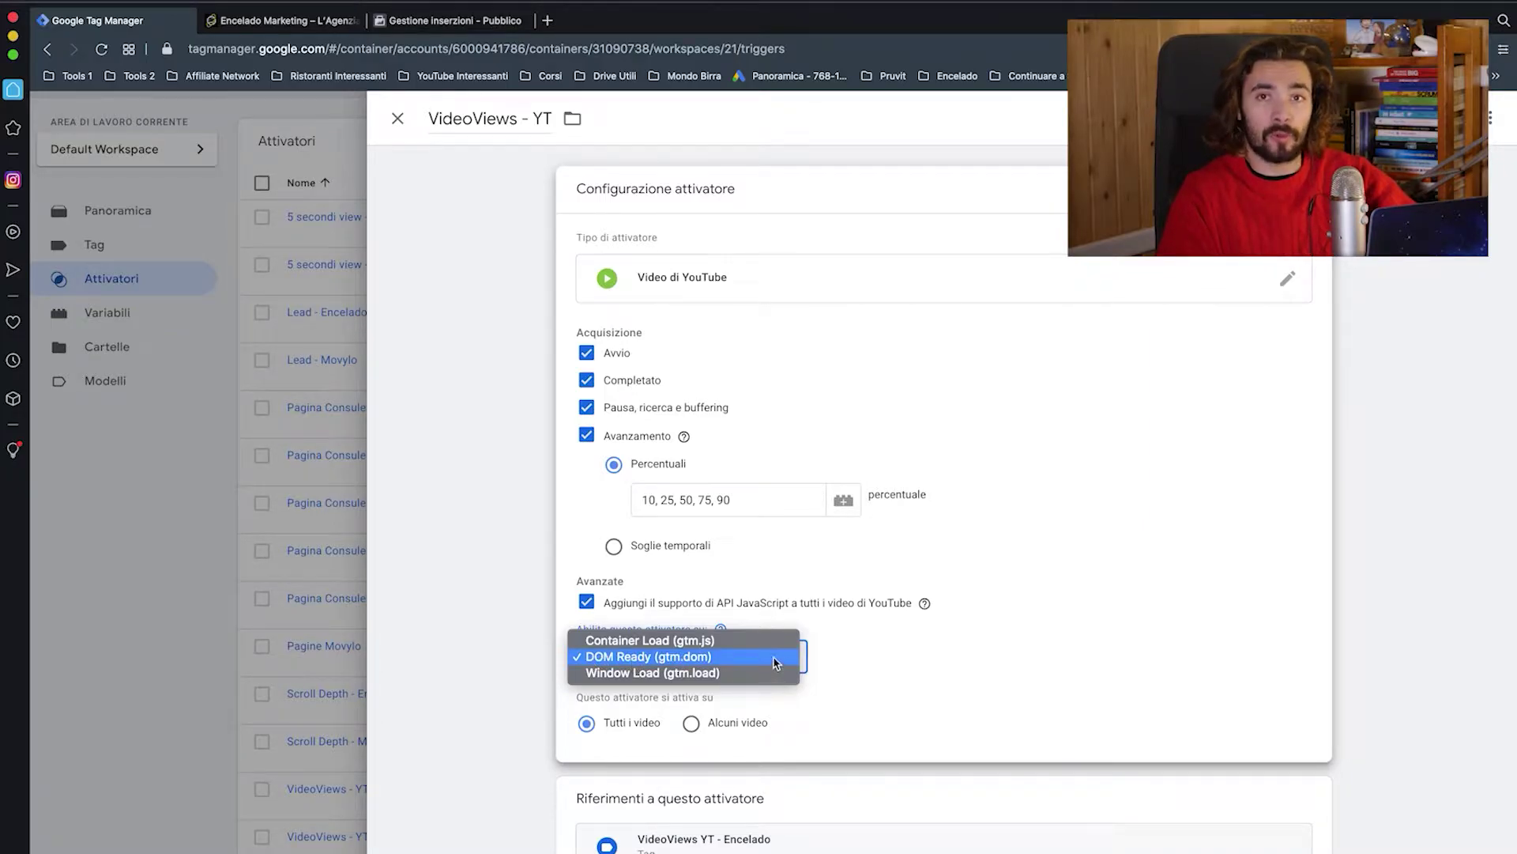
click(883, 647)
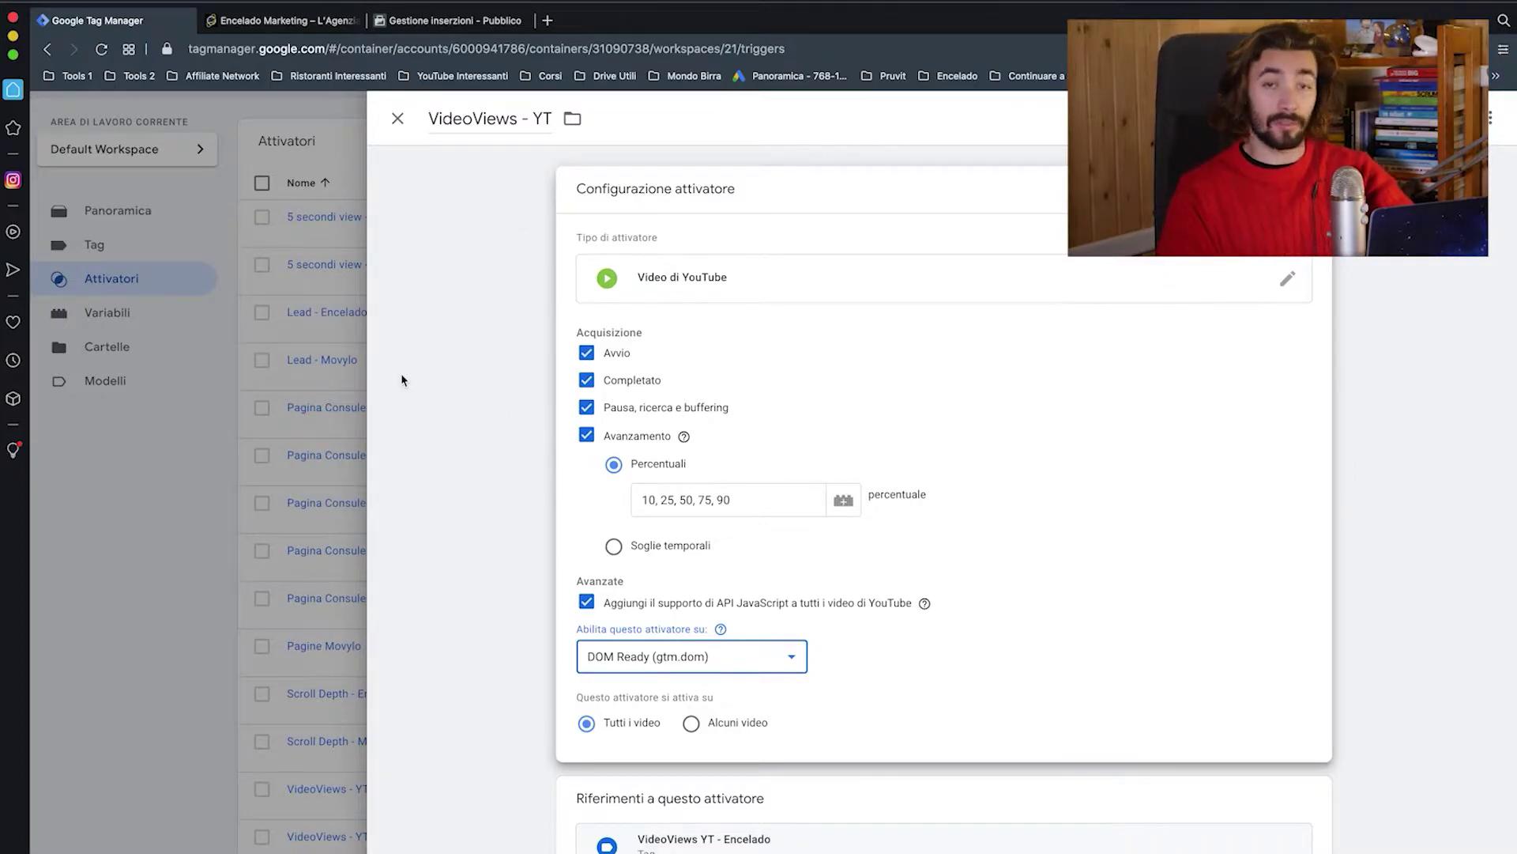
click(692, 724)
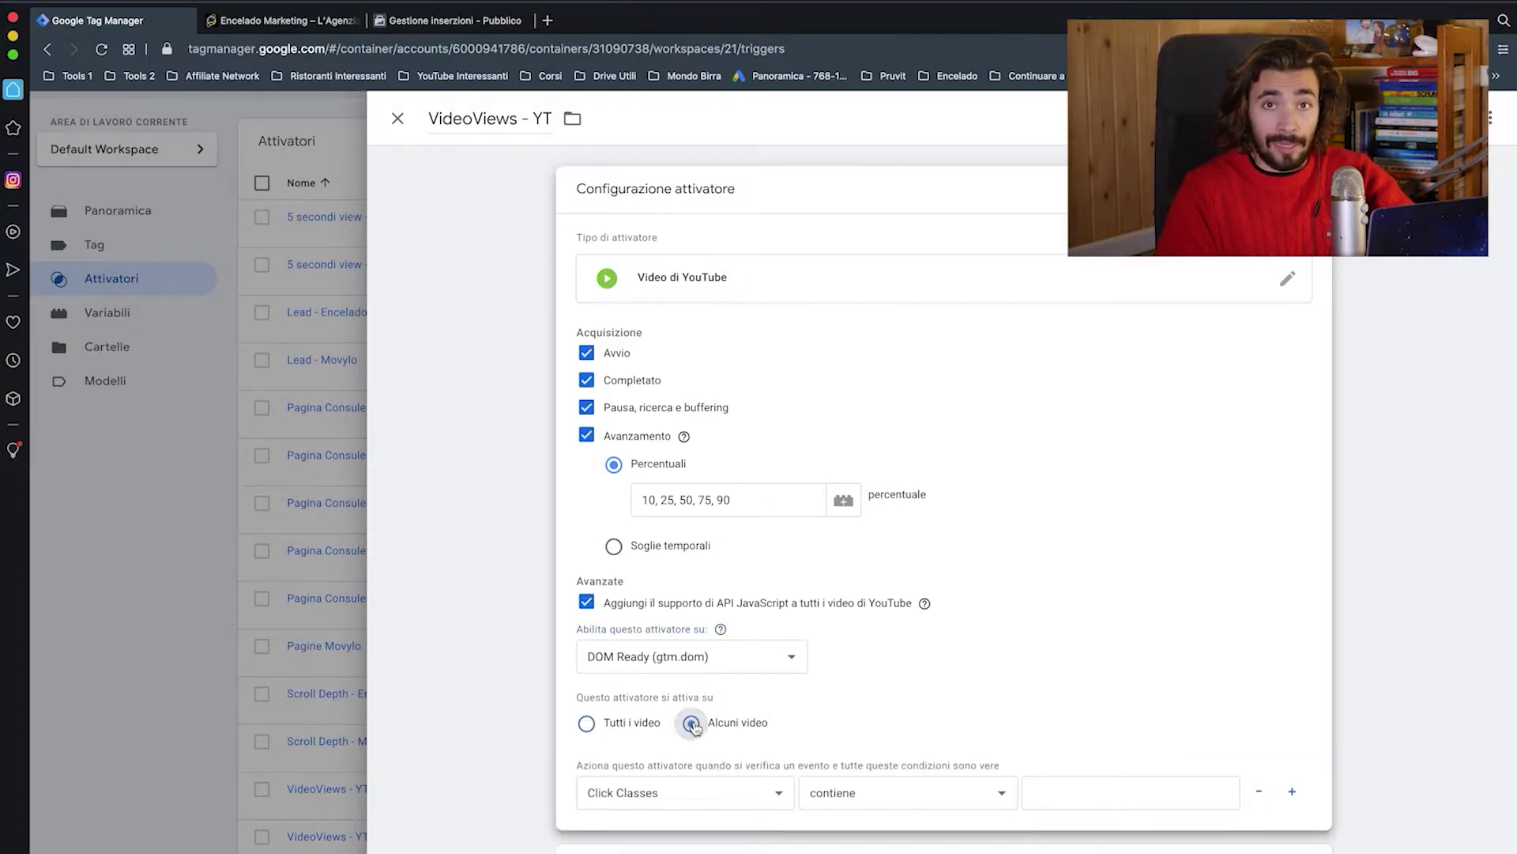
click(762, 792)
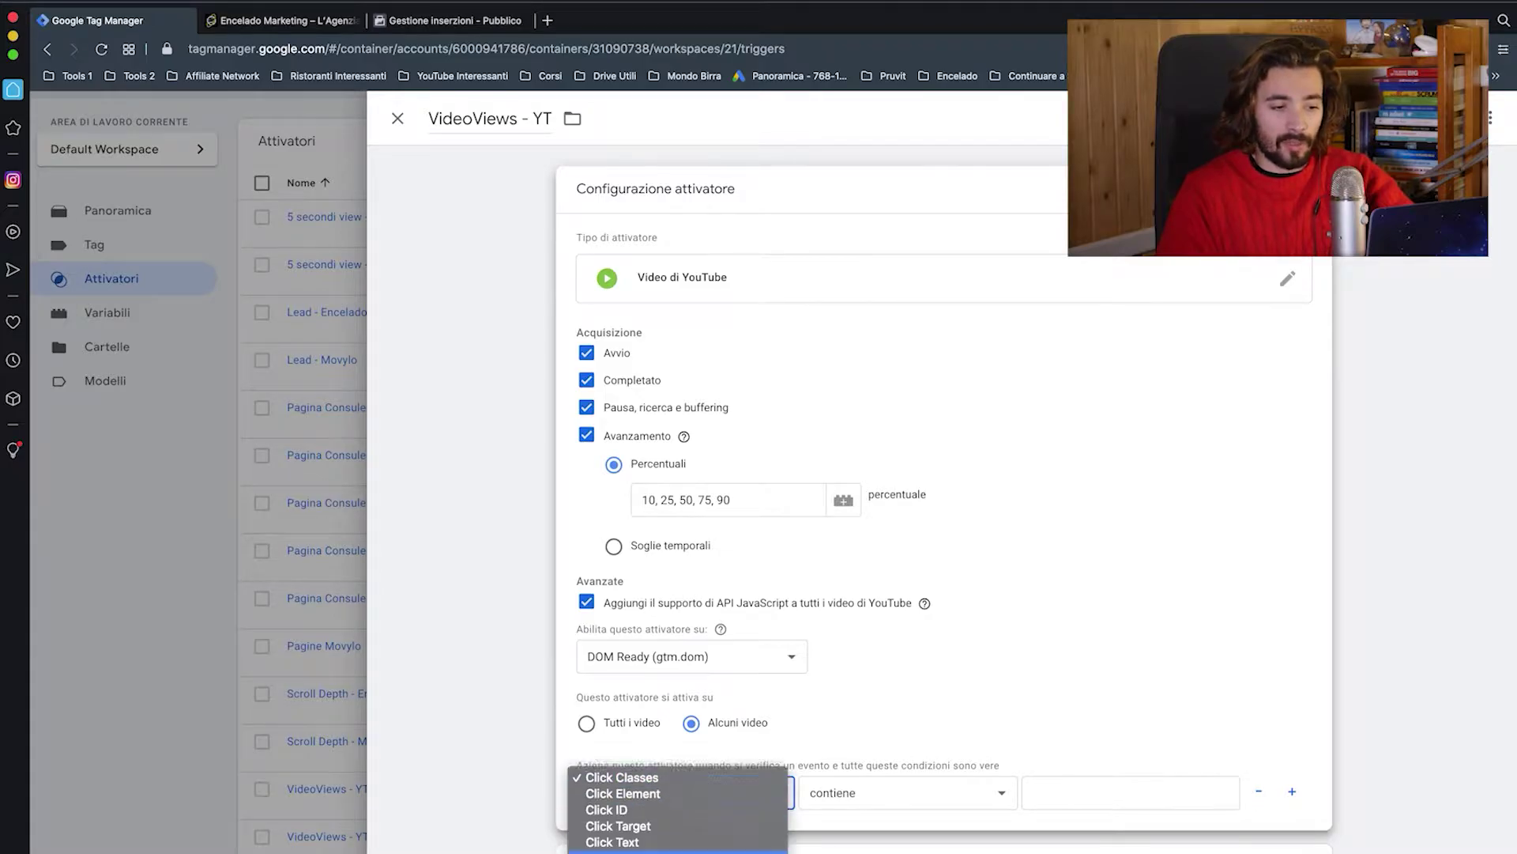
click(534, 732)
click(599, 724)
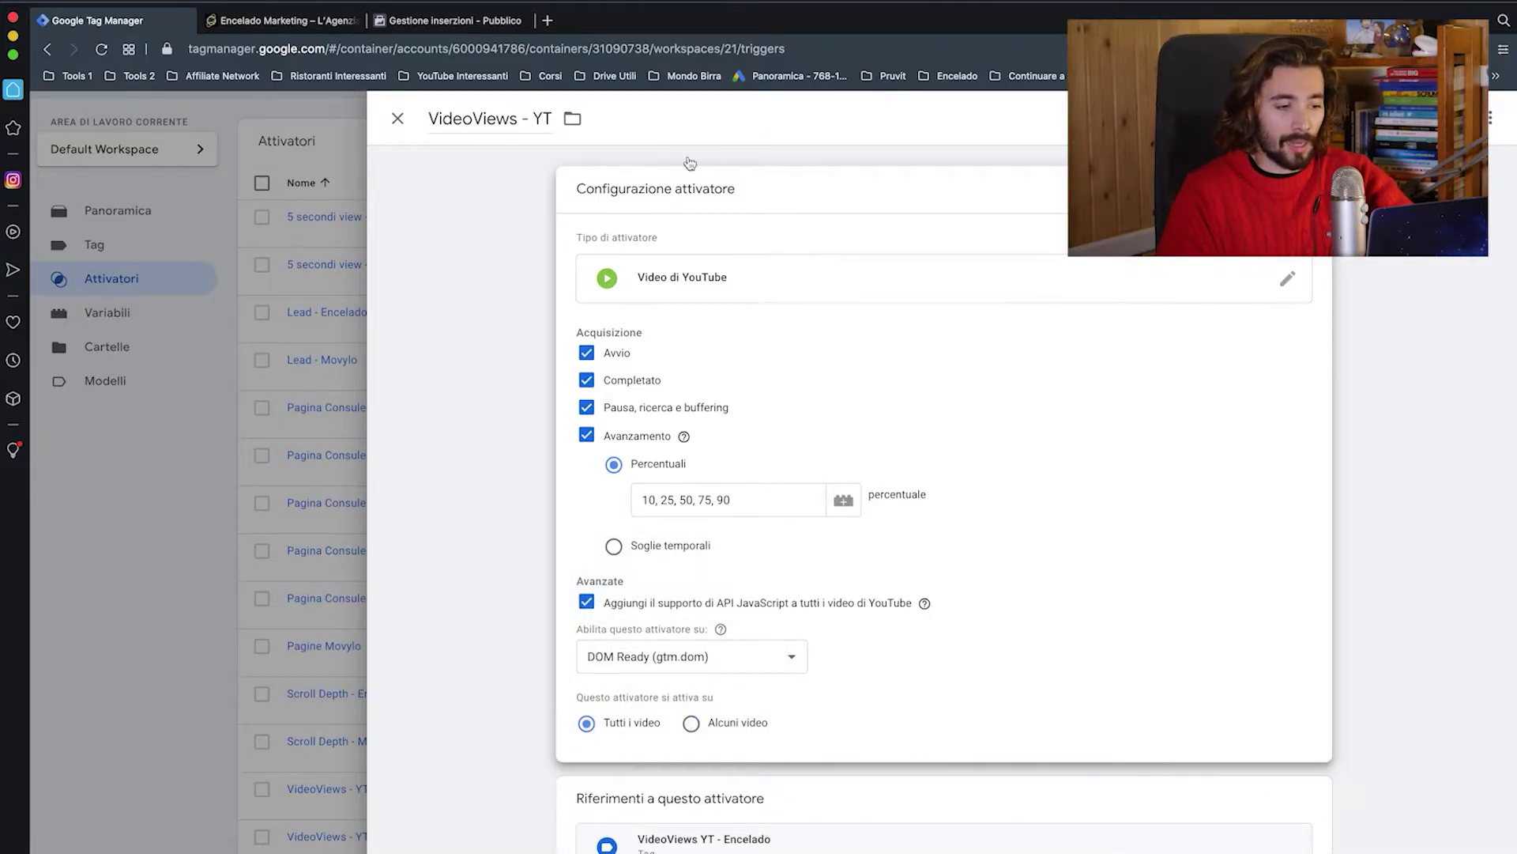
Step: Close the trigger discarding its unsaved changes, and open the VideoViews YT - Encelado tag's configuration for editing
click(398, 119)
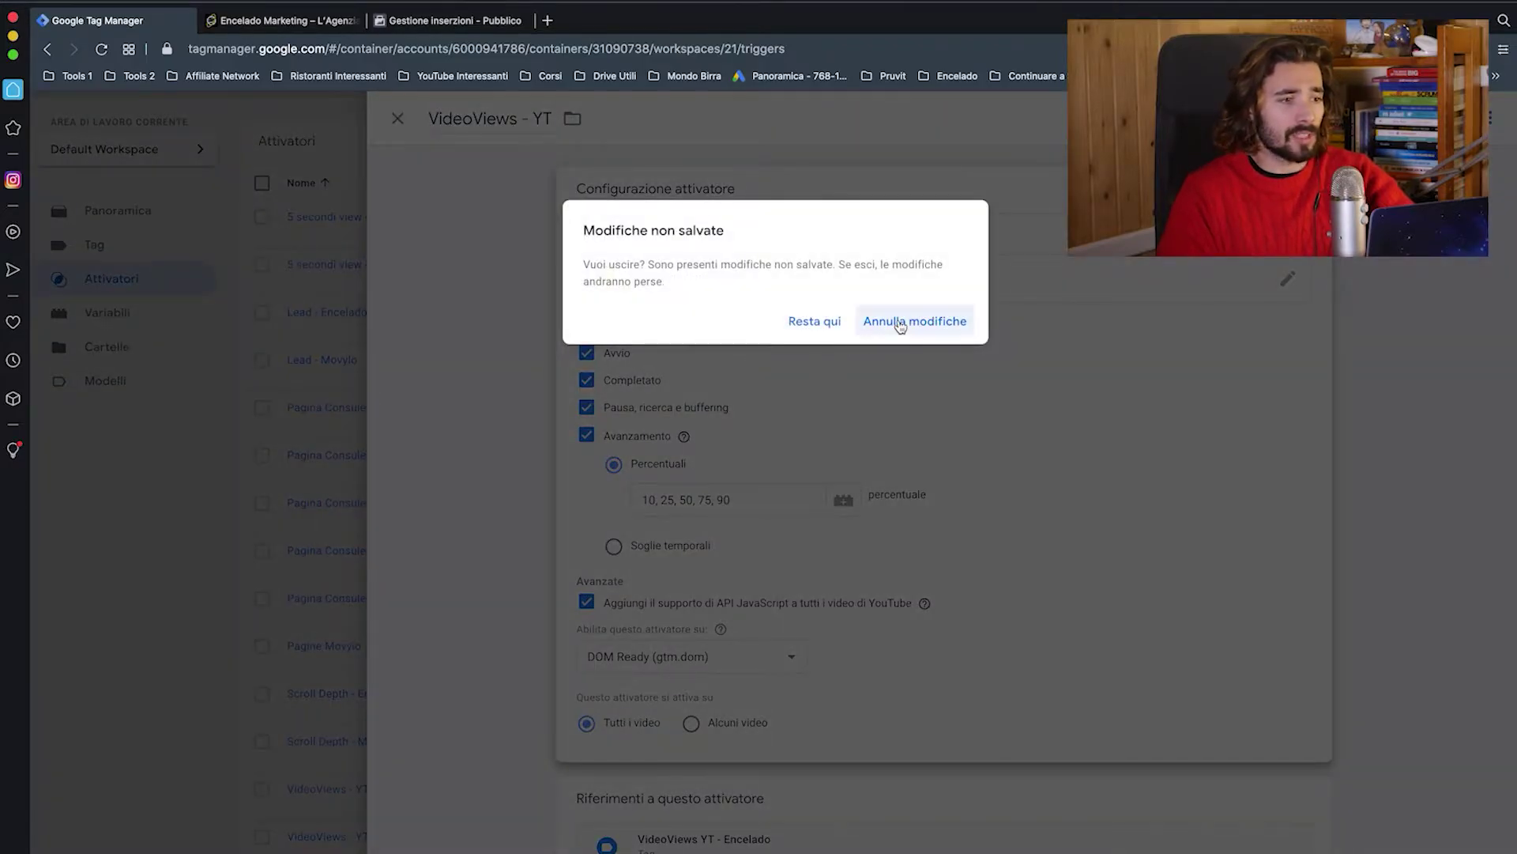
click(899, 324)
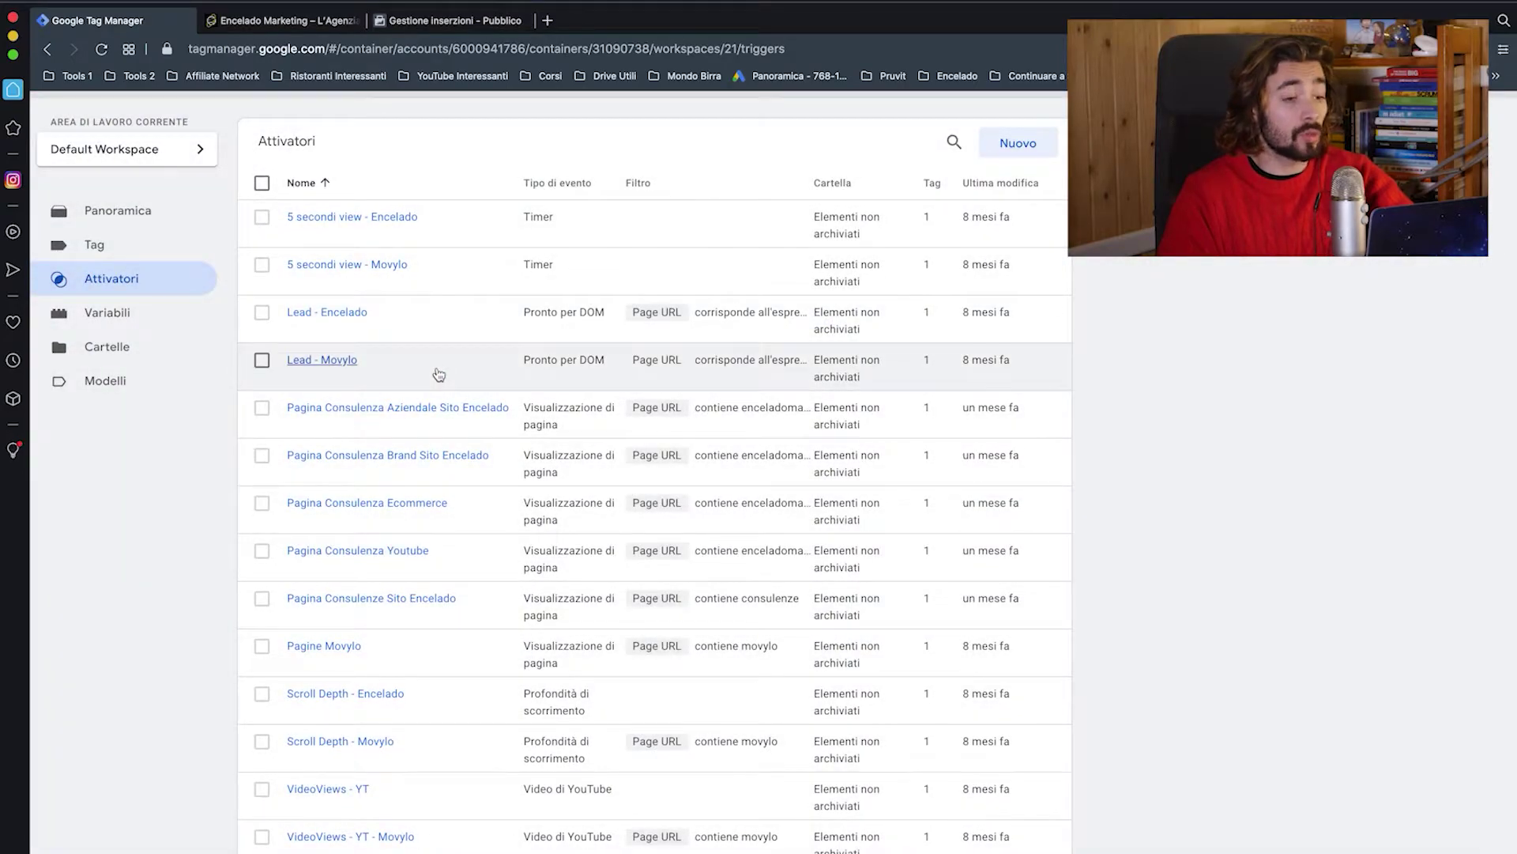
click(156, 251)
scroll(260, 553, down, 3)
click(371, 790)
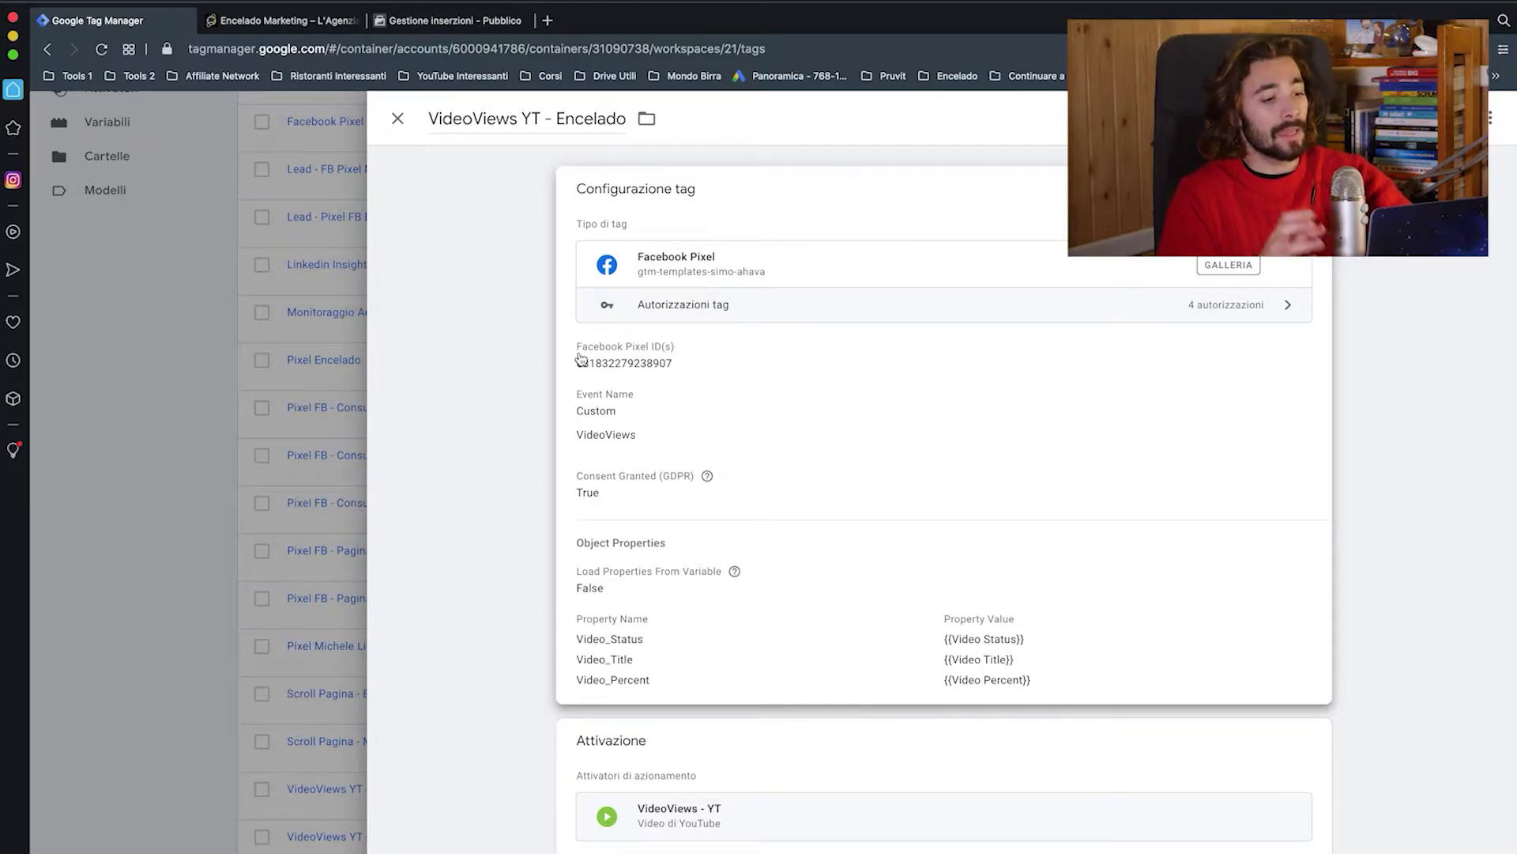
click(895, 342)
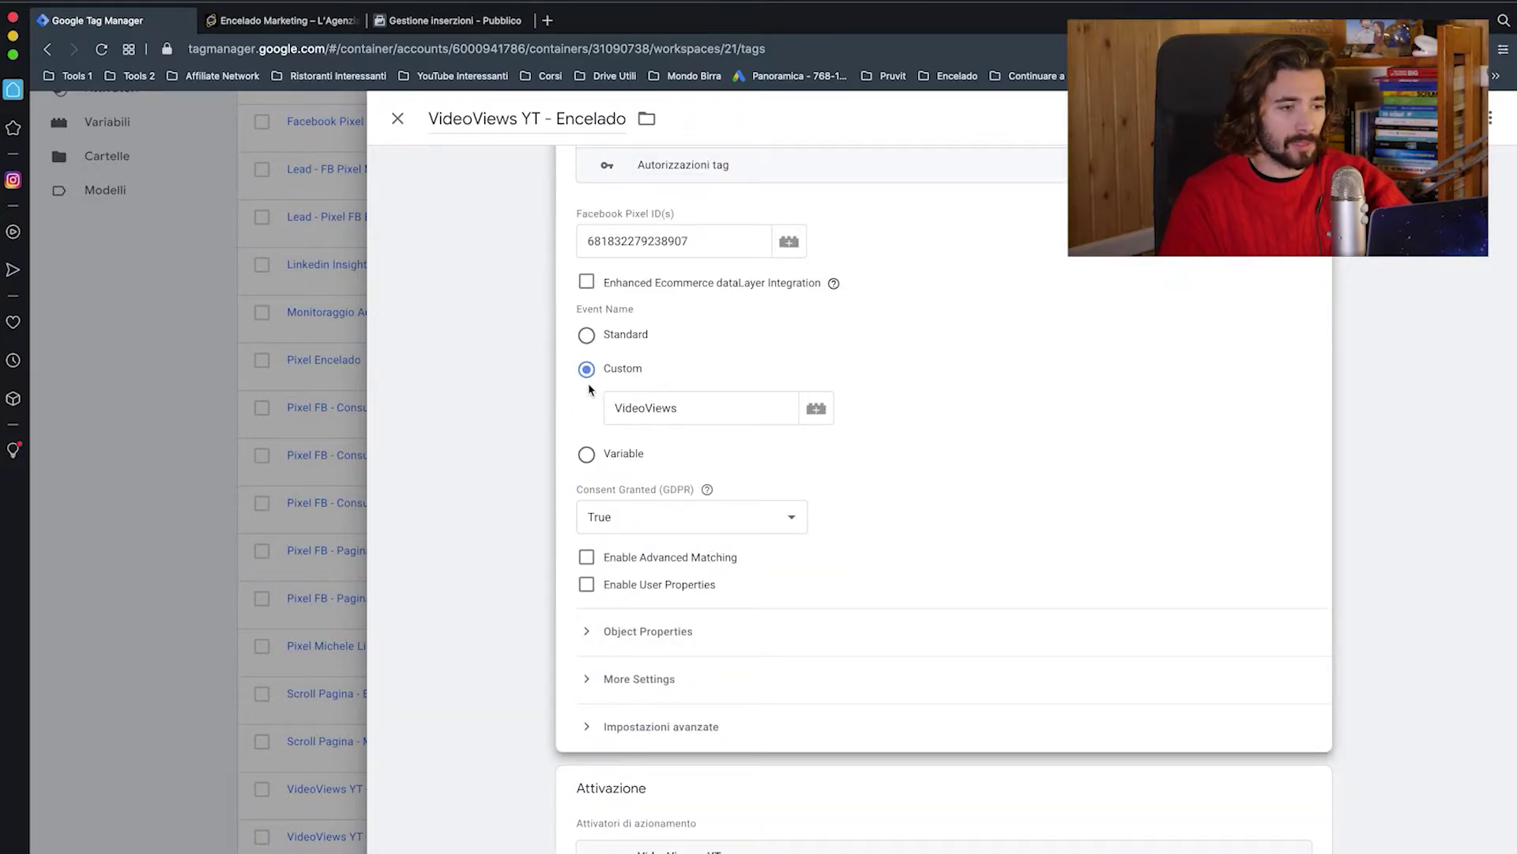
Step: Inspect the tag's custom event name, and expand Object Properties to check the Load Properties From Variable setting
double_click(638, 408)
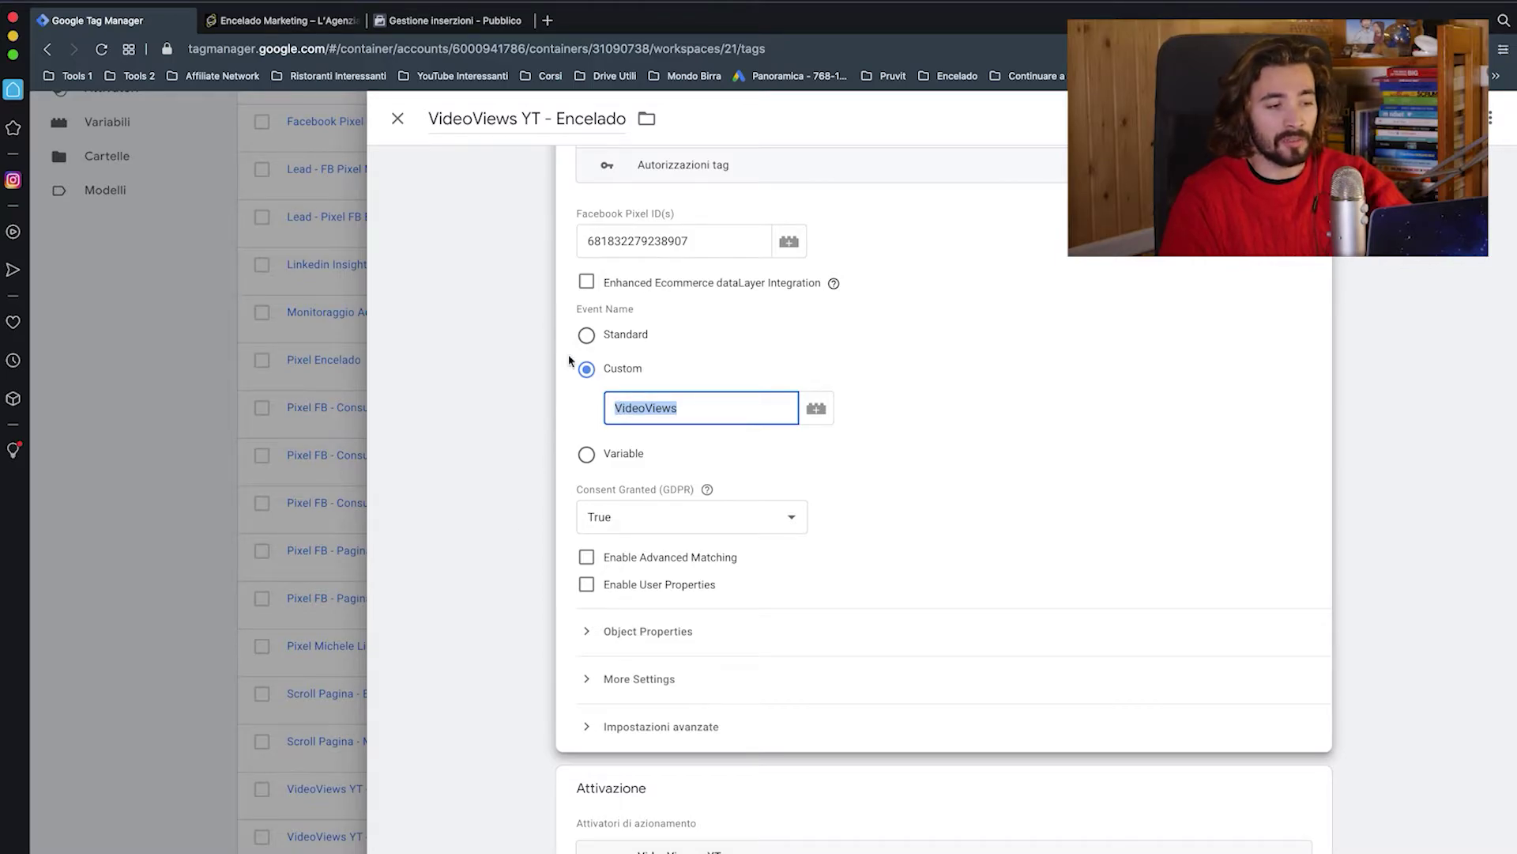
click(628, 637)
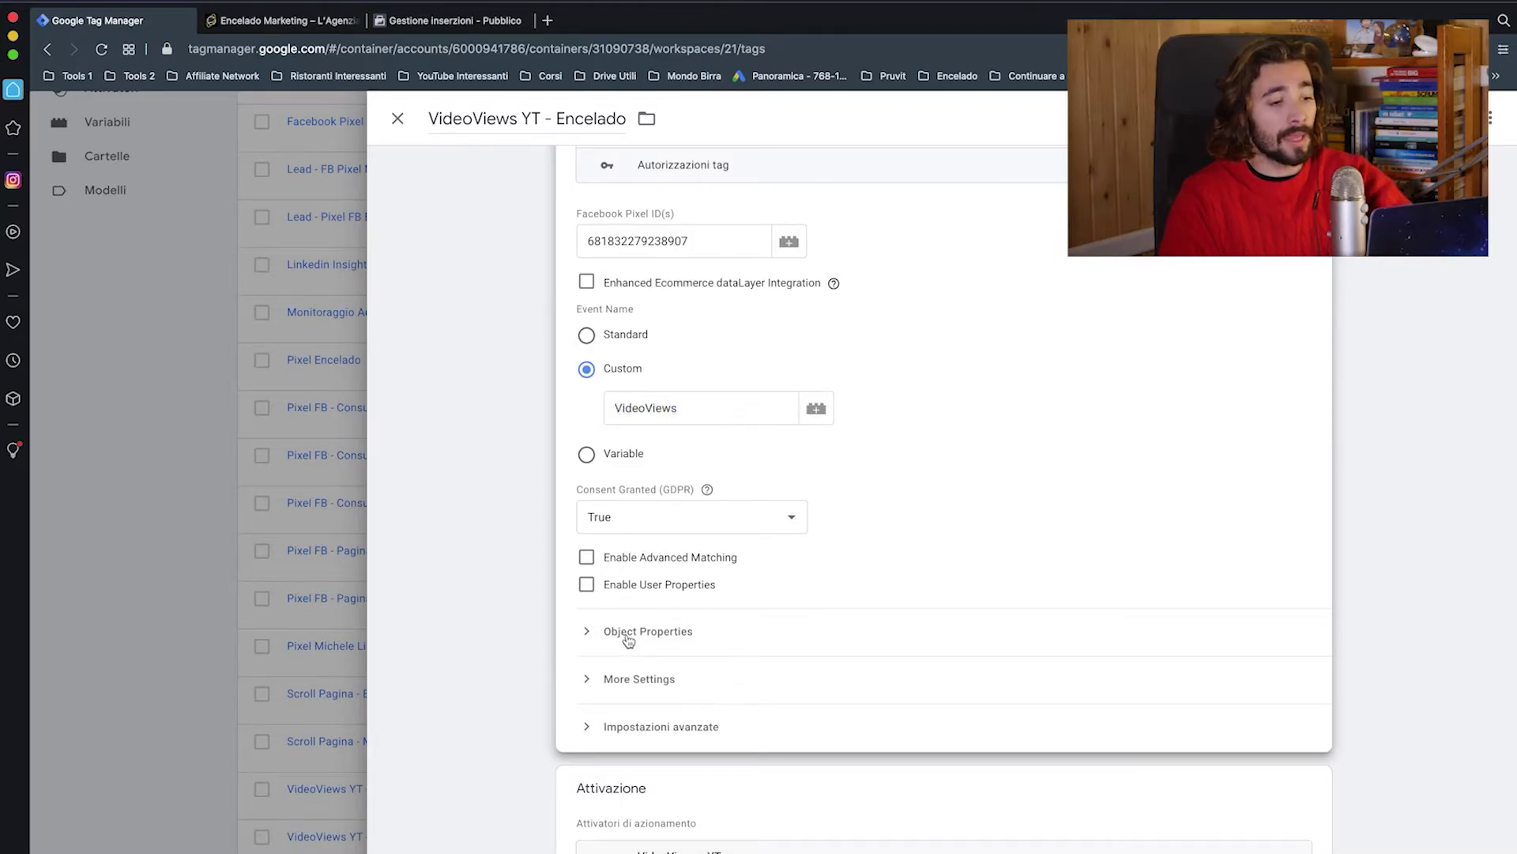
scroll(569, 648, down, 2)
scroll(570, 648, down, 1)
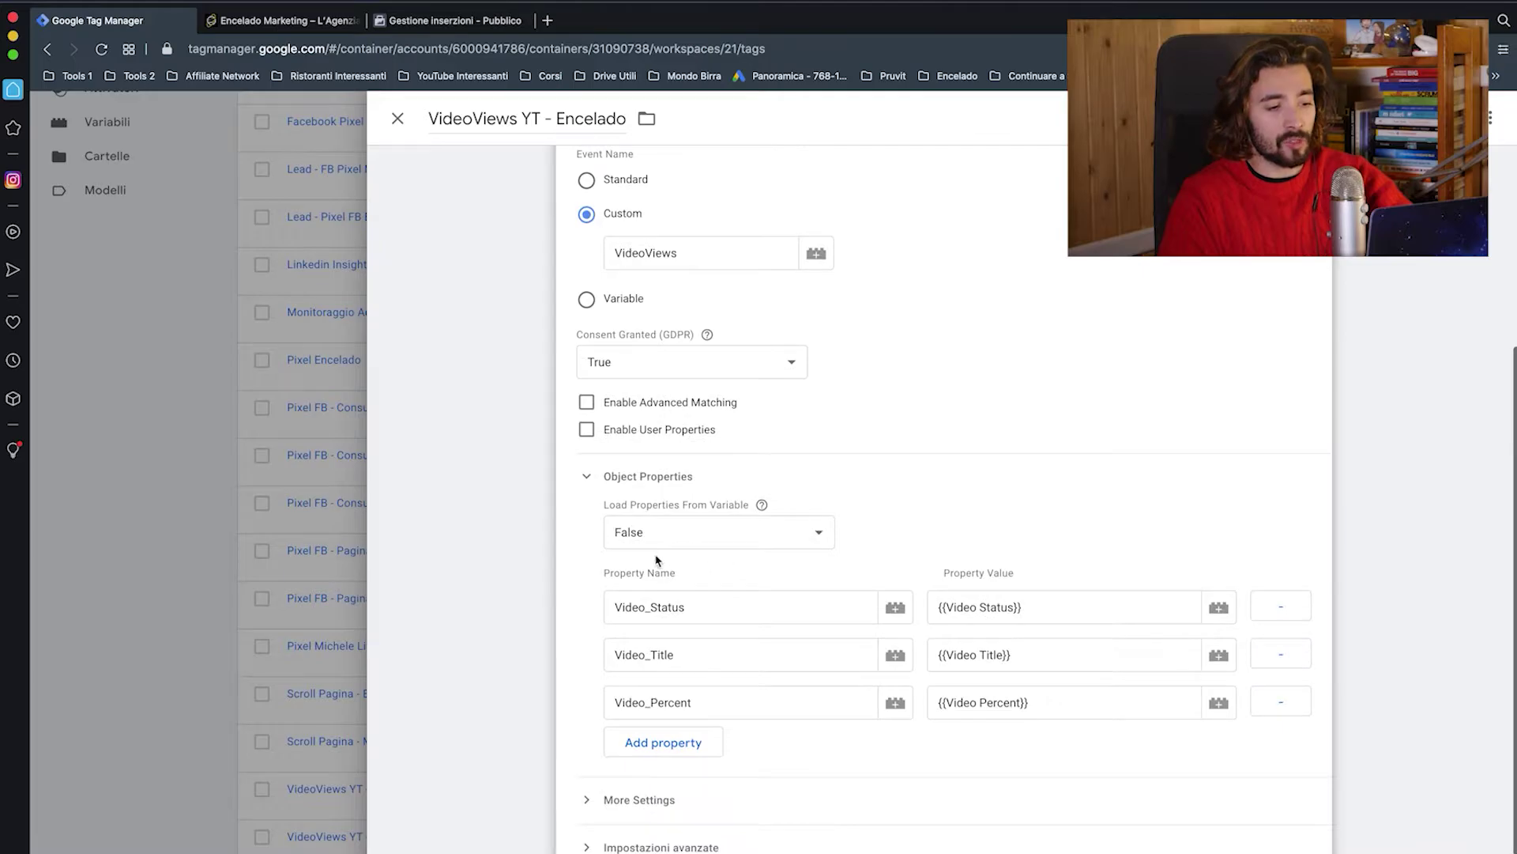
click(740, 536)
click(899, 511)
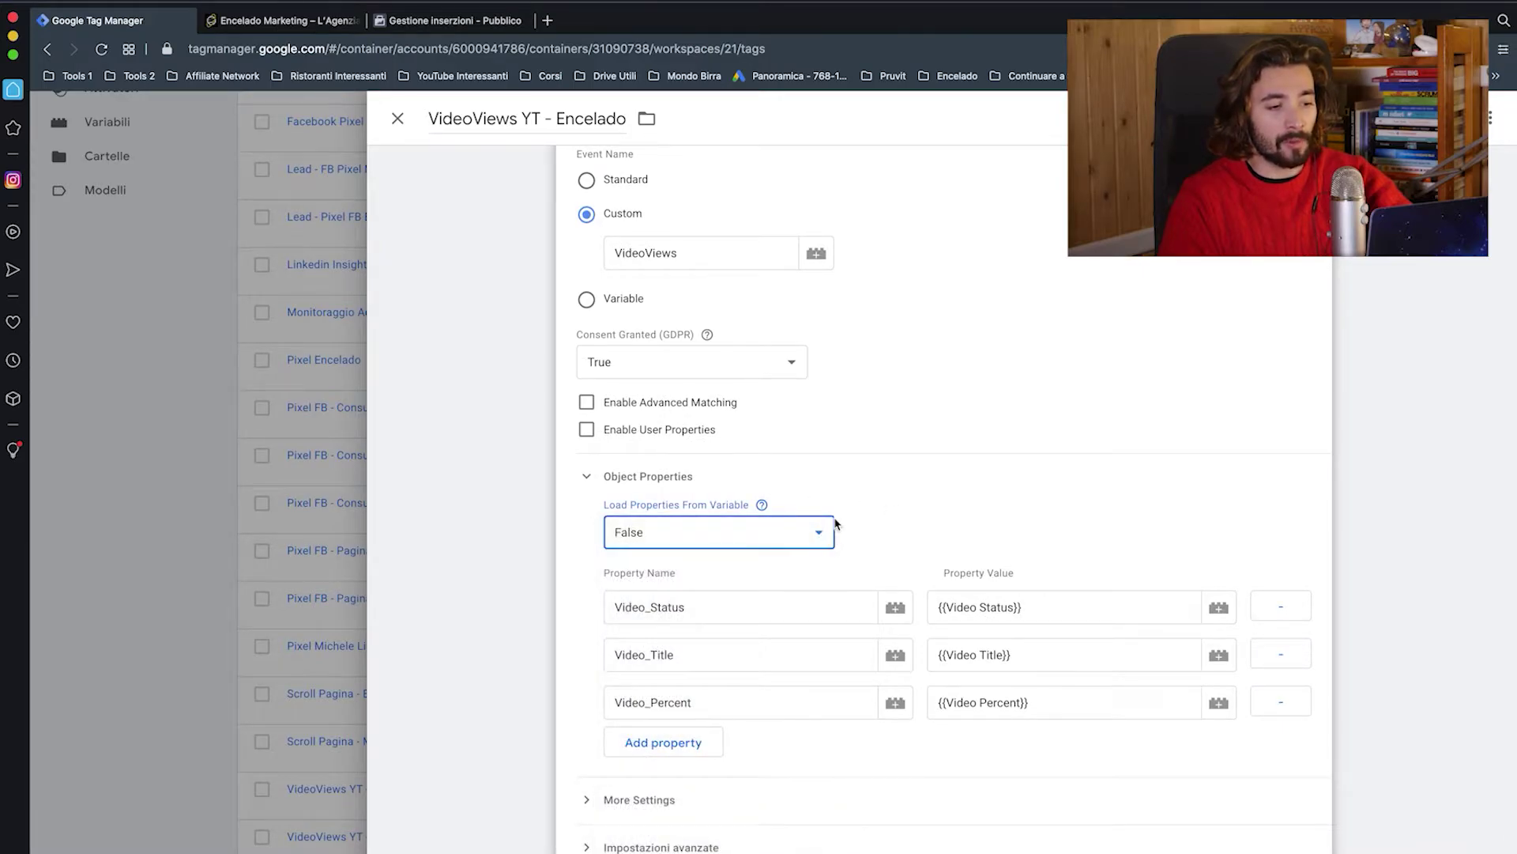
Step: Examine the Video_Status, Video_Title and Video_Percent property names in the tag's Object Properties
scroll(837, 559, down, 1)
drag(792, 550, 780, 490)
click(754, 532)
click(728, 566)
click(734, 659)
double_click(685, 564)
double_click(696, 621)
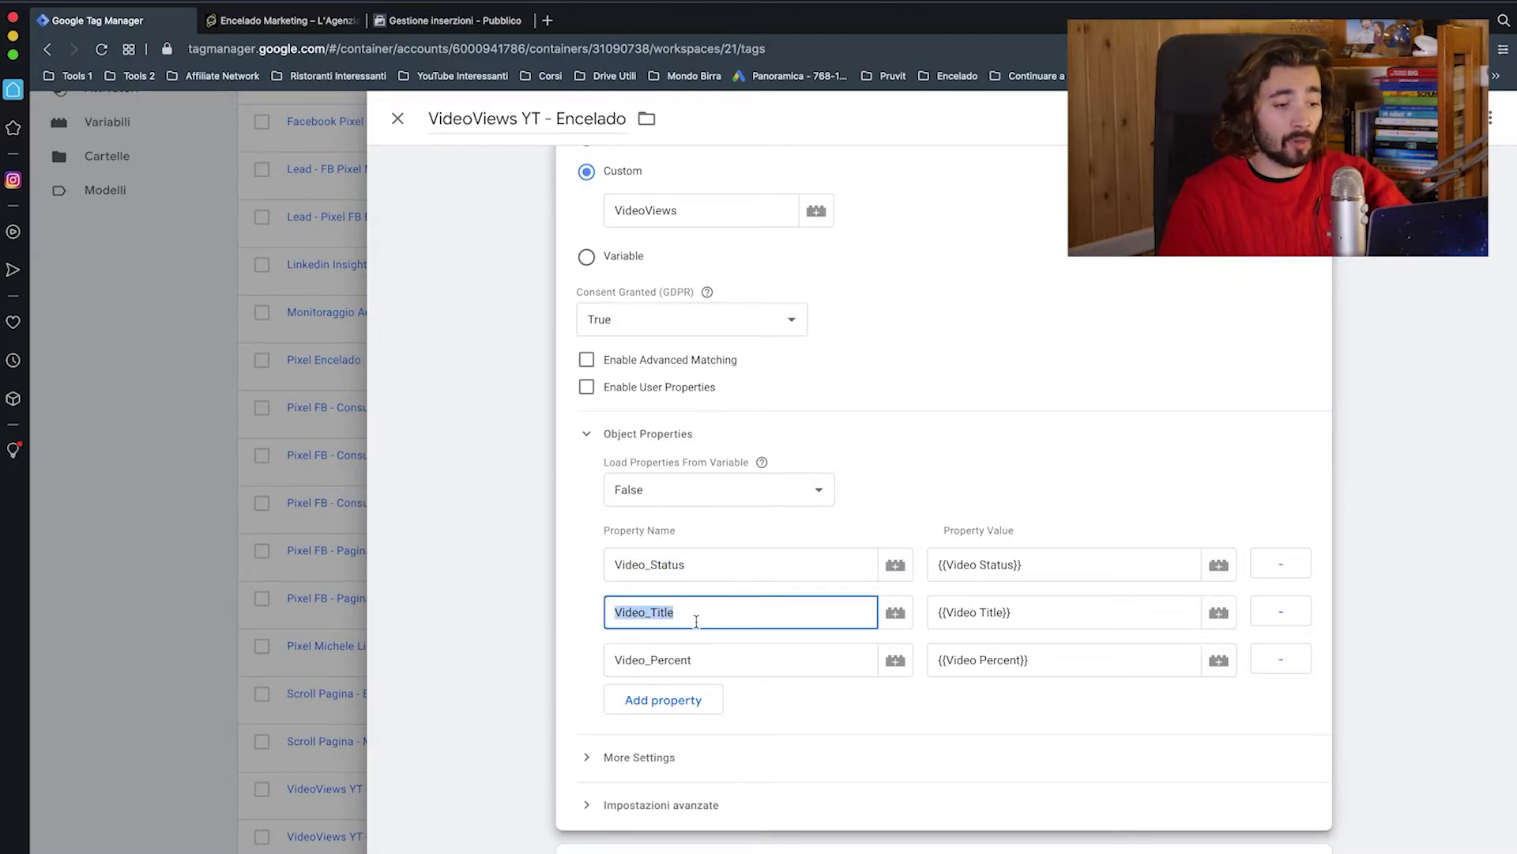
double_click(705, 663)
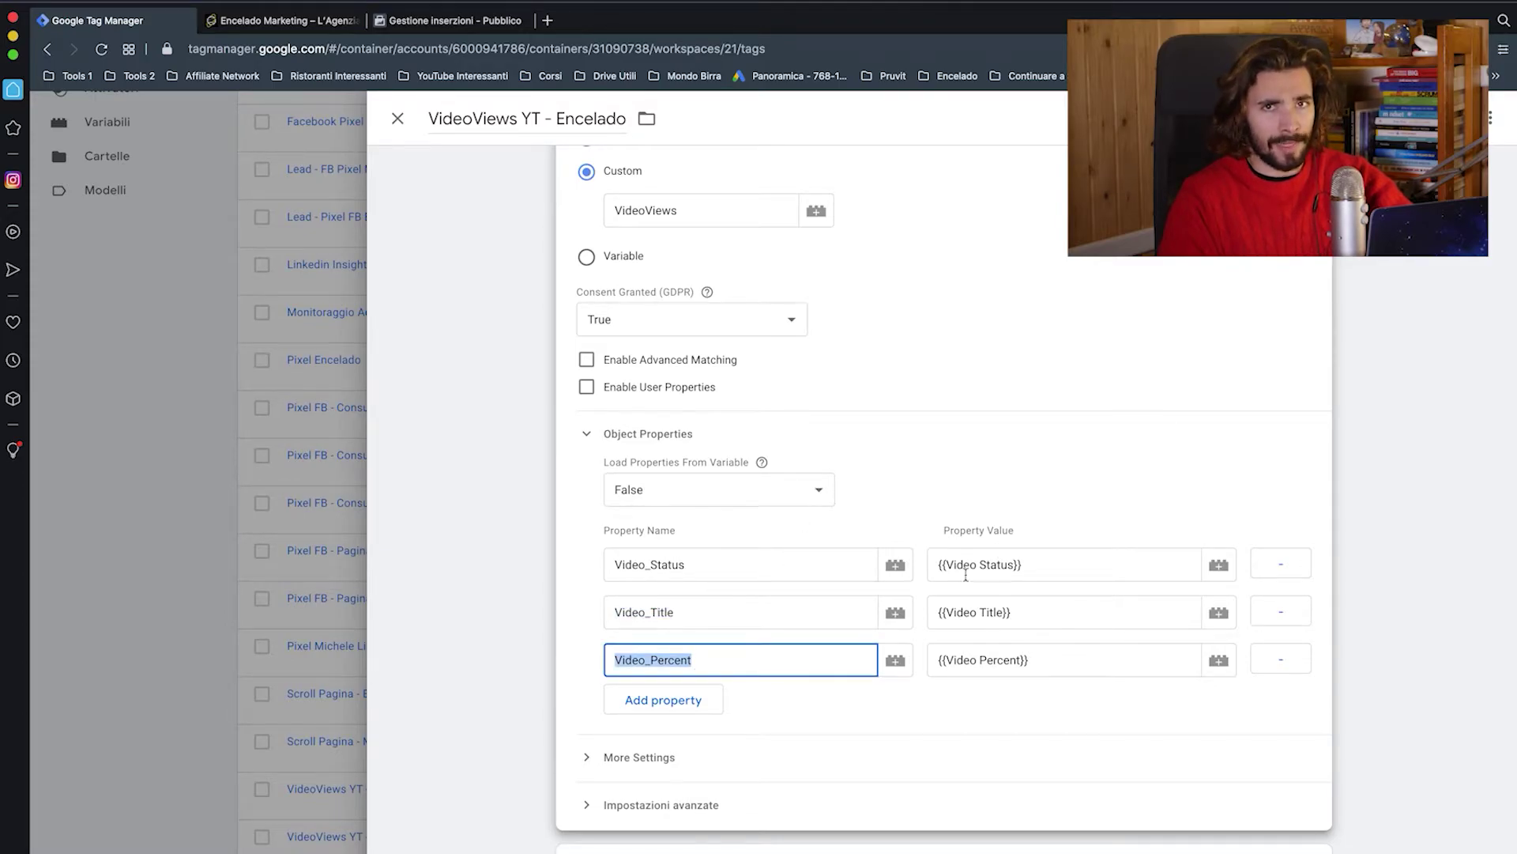
Step: View the variables available as the value of the Video_Status property, and leave the list without choosing one
click(1019, 562)
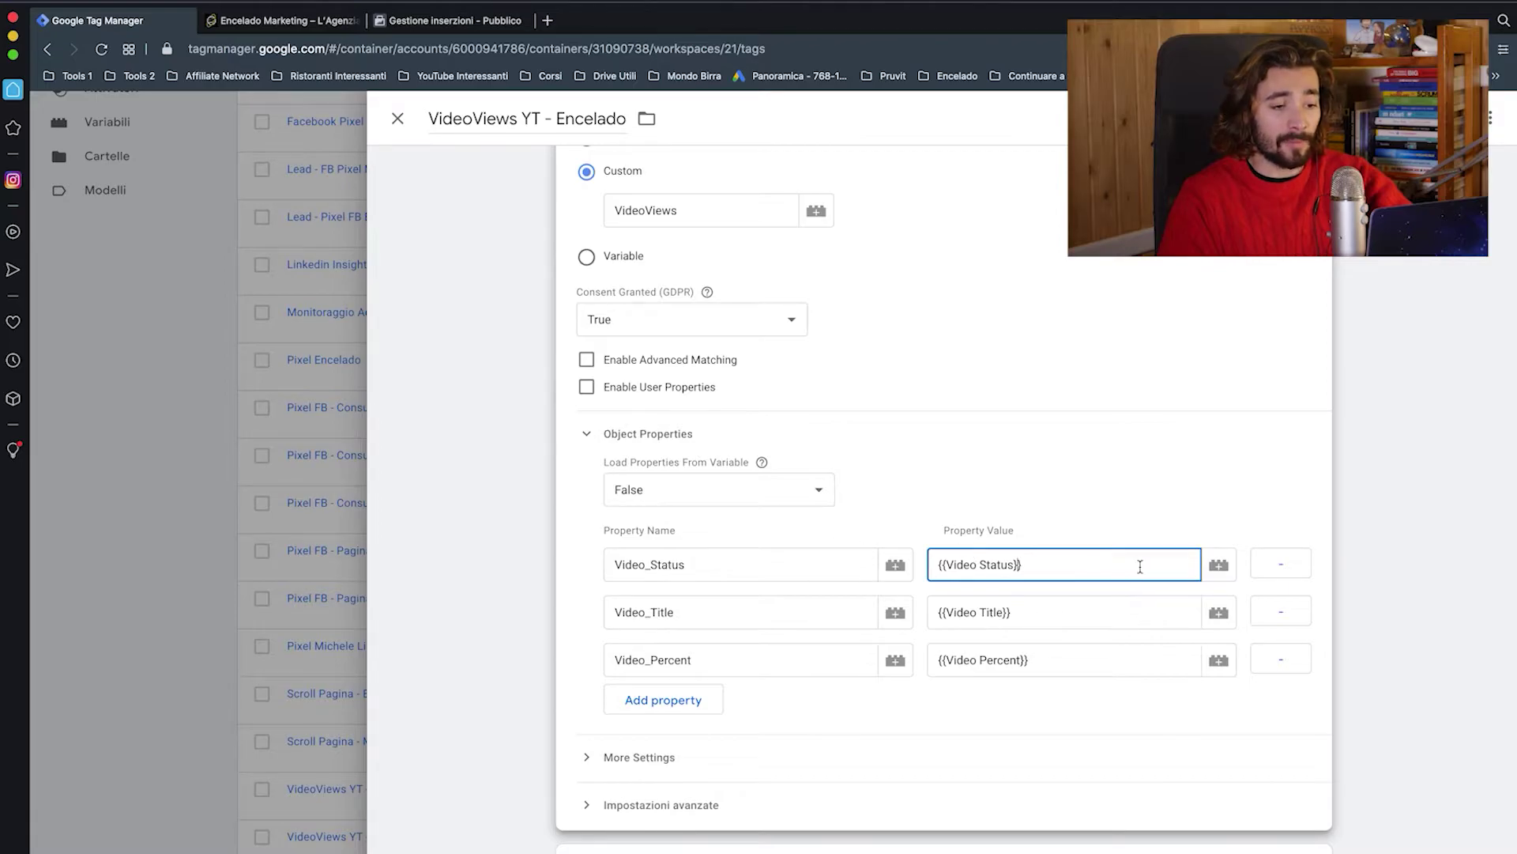
click(1219, 566)
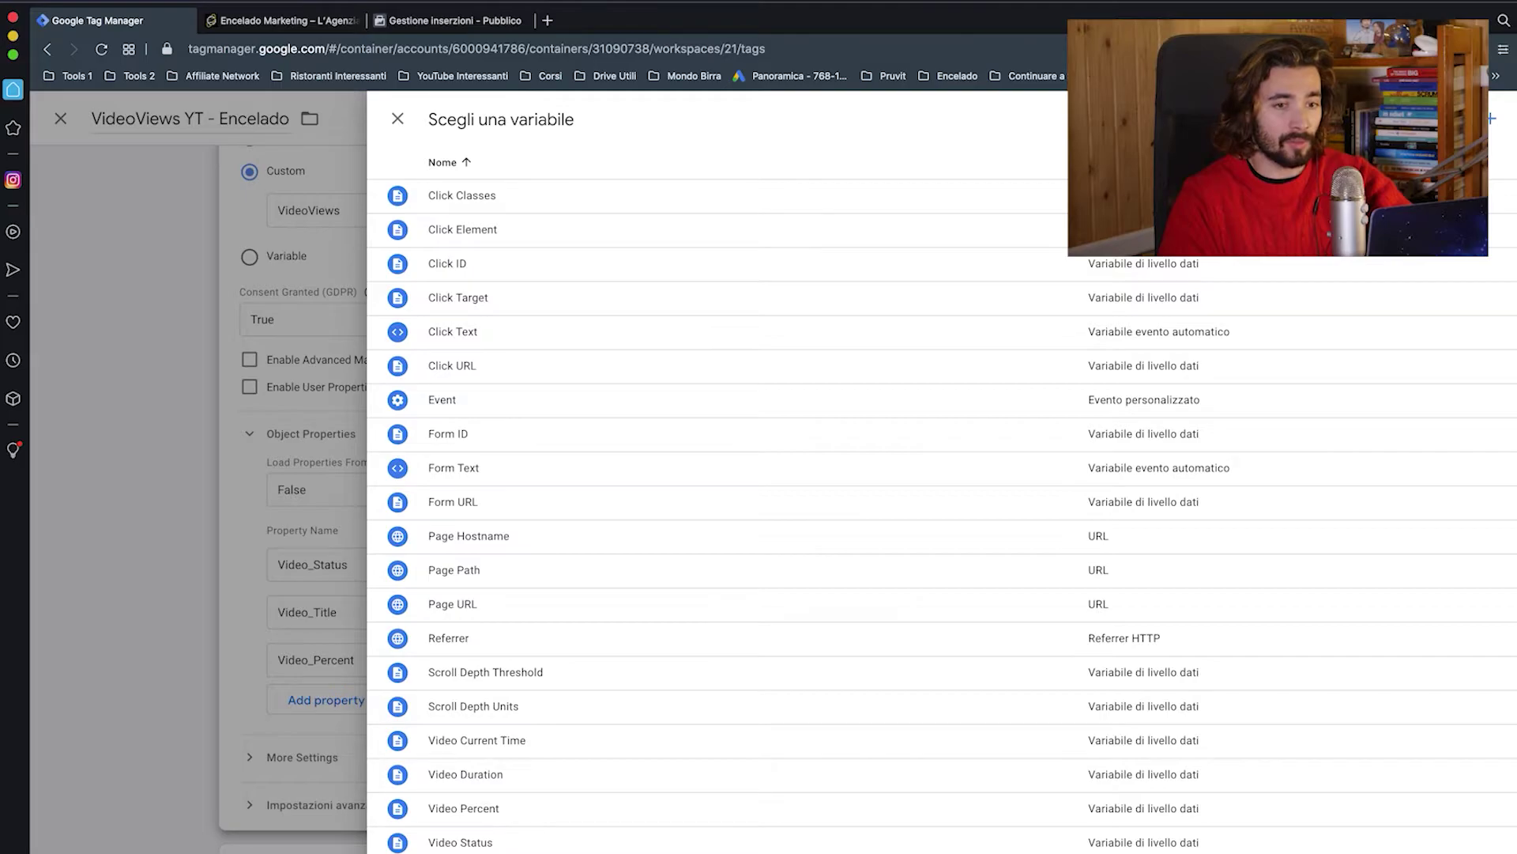
scroll(722, 373, down, 7)
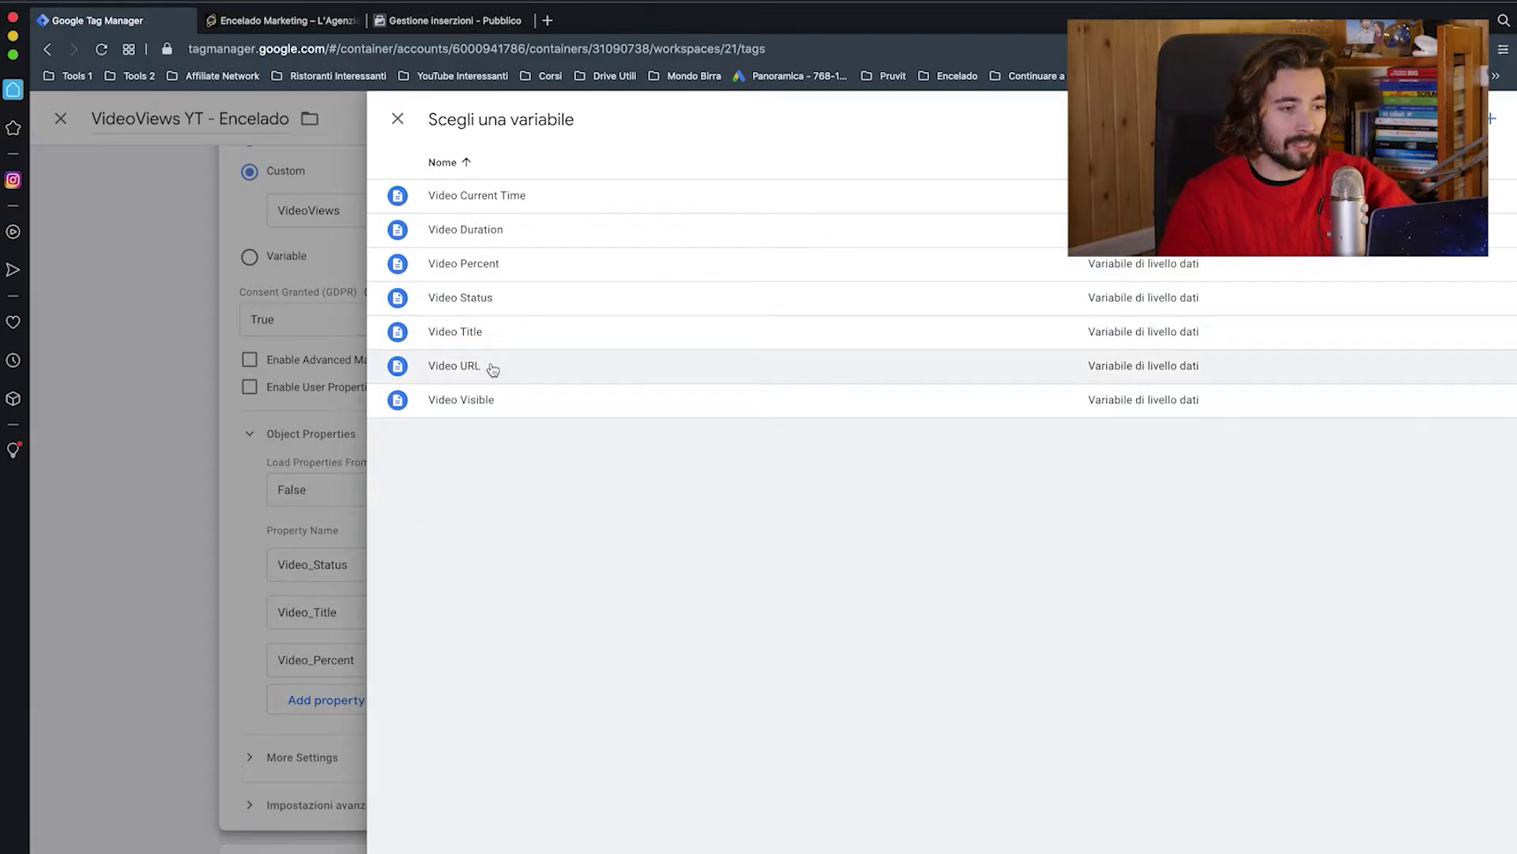
click(320, 408)
Step: Compare the status, title and percent property names with their assigned video variables
click(747, 562)
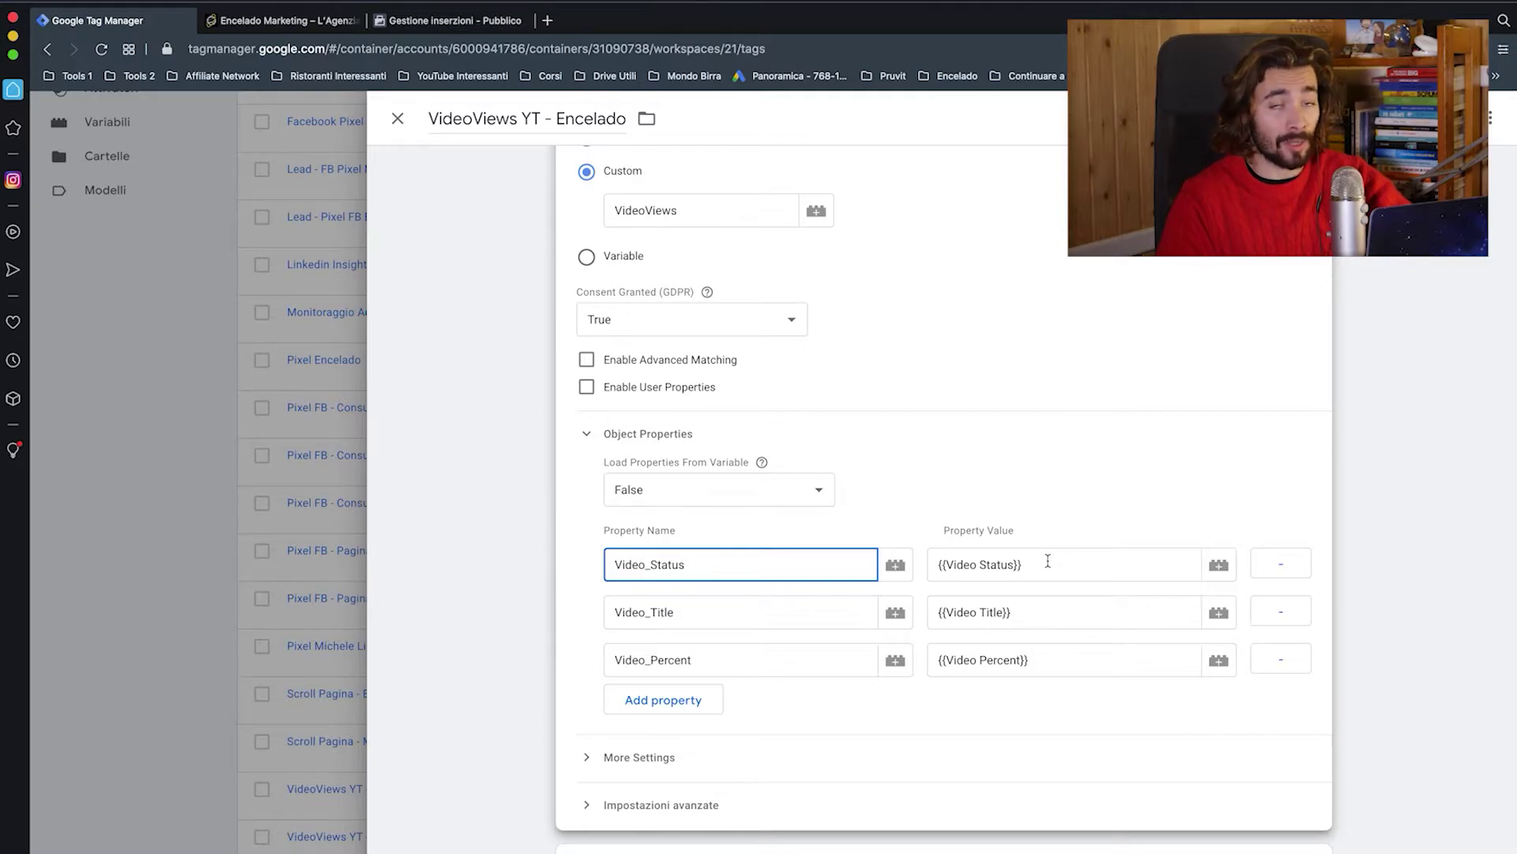
click(747, 604)
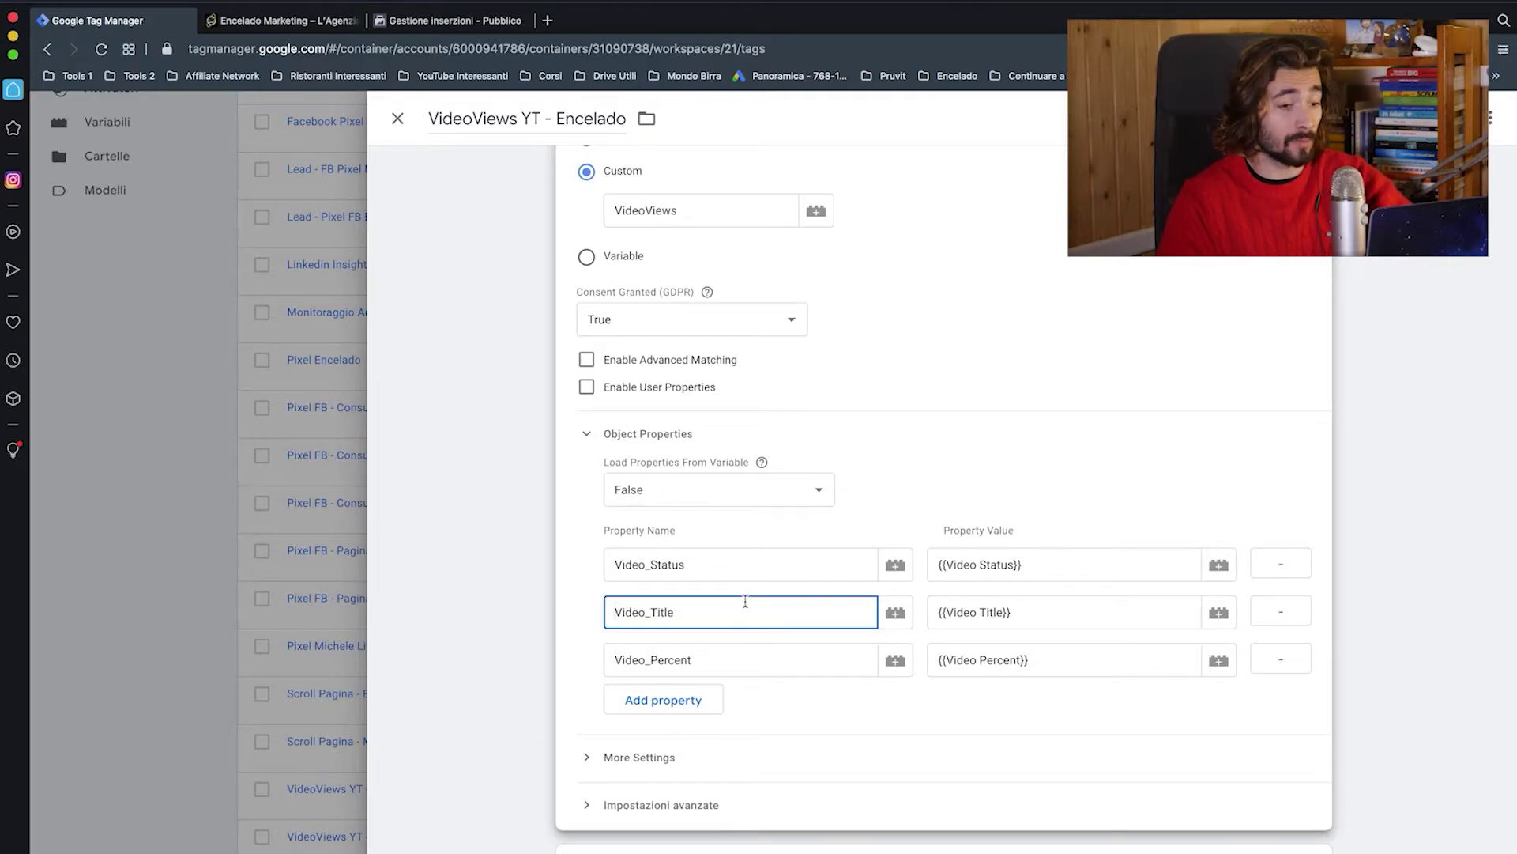
click(1038, 615)
click(800, 668)
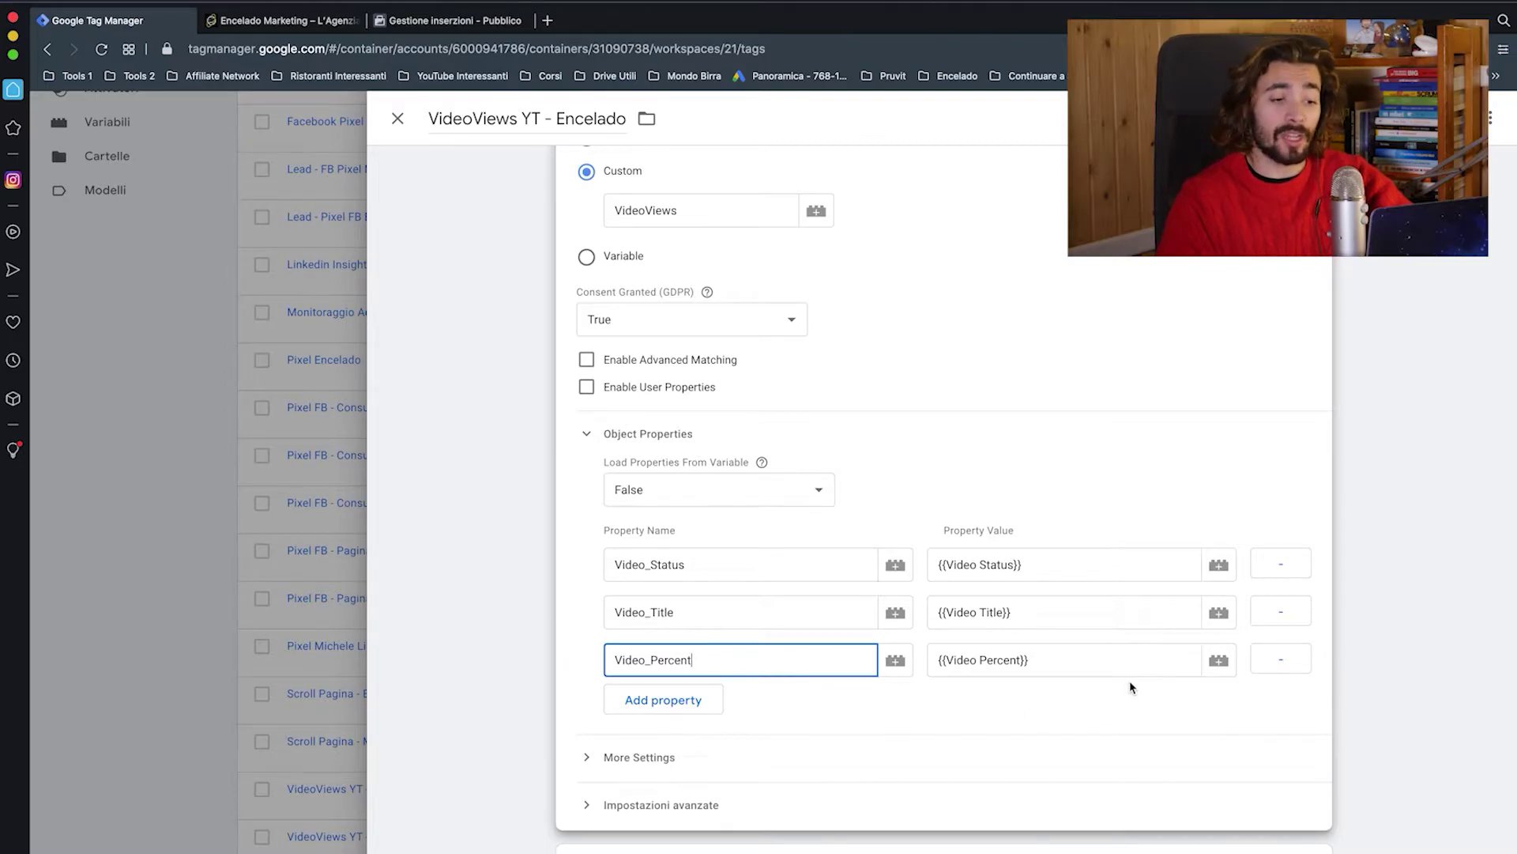
click(1105, 653)
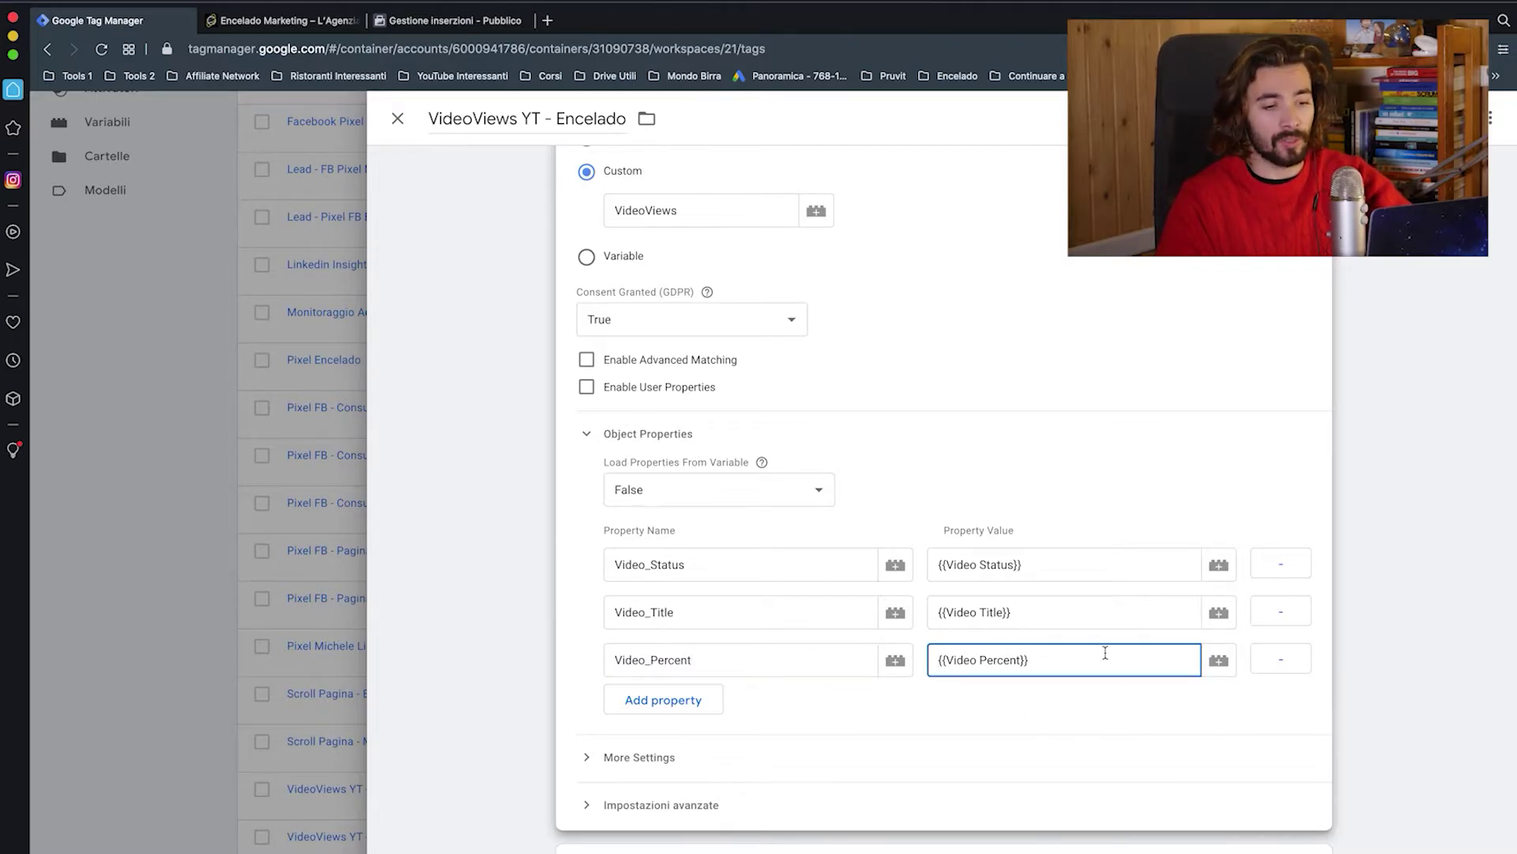
click(675, 558)
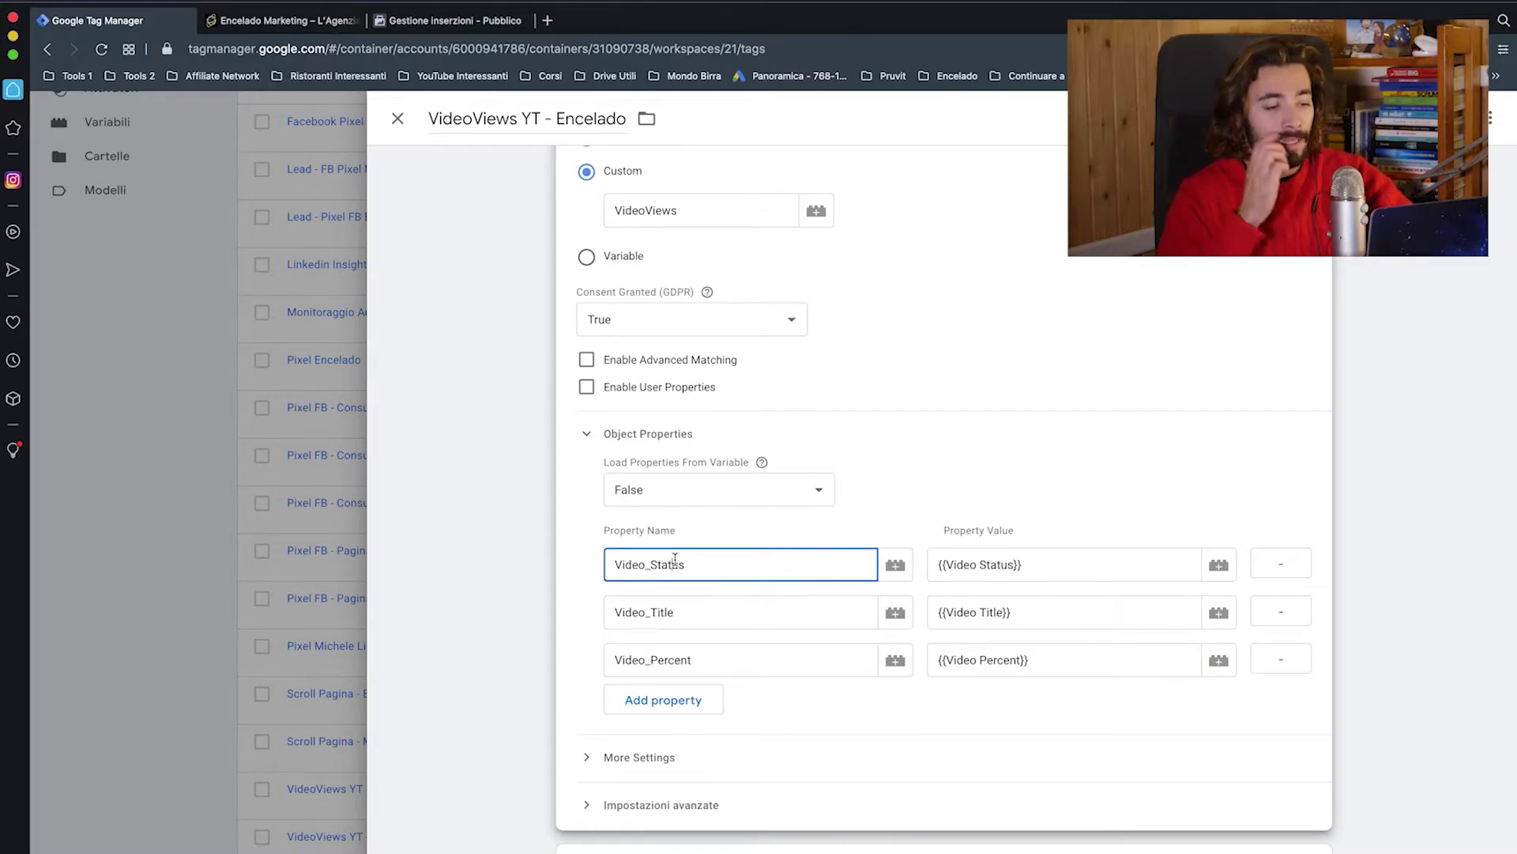
Step: Review the Video_Status and Video_Title property names, and expand the tag's More Settings and Impostazioni avanzate sections
double_click(675, 559)
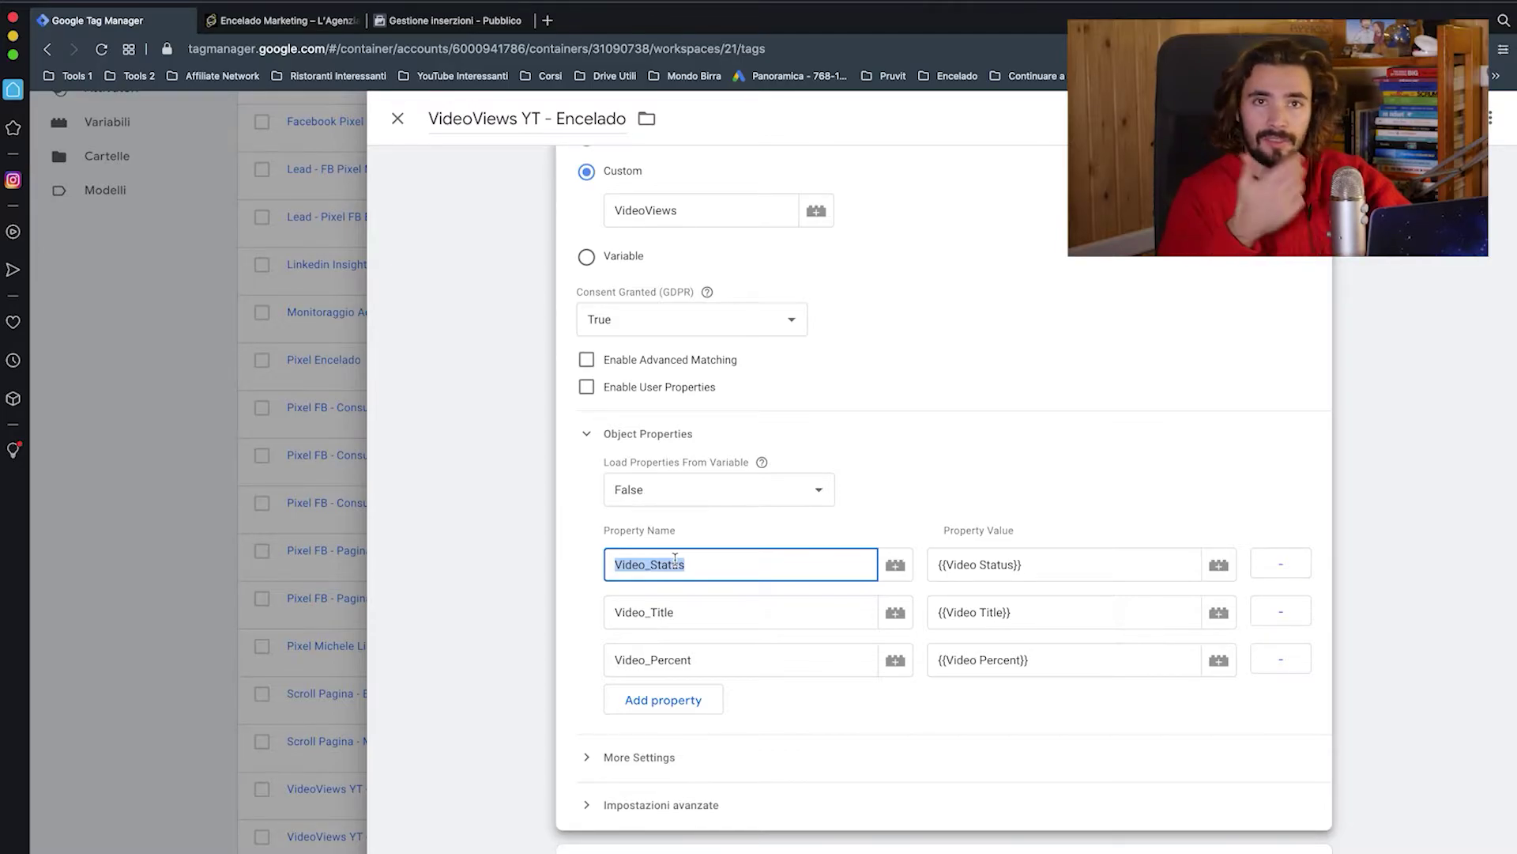
double_click(718, 619)
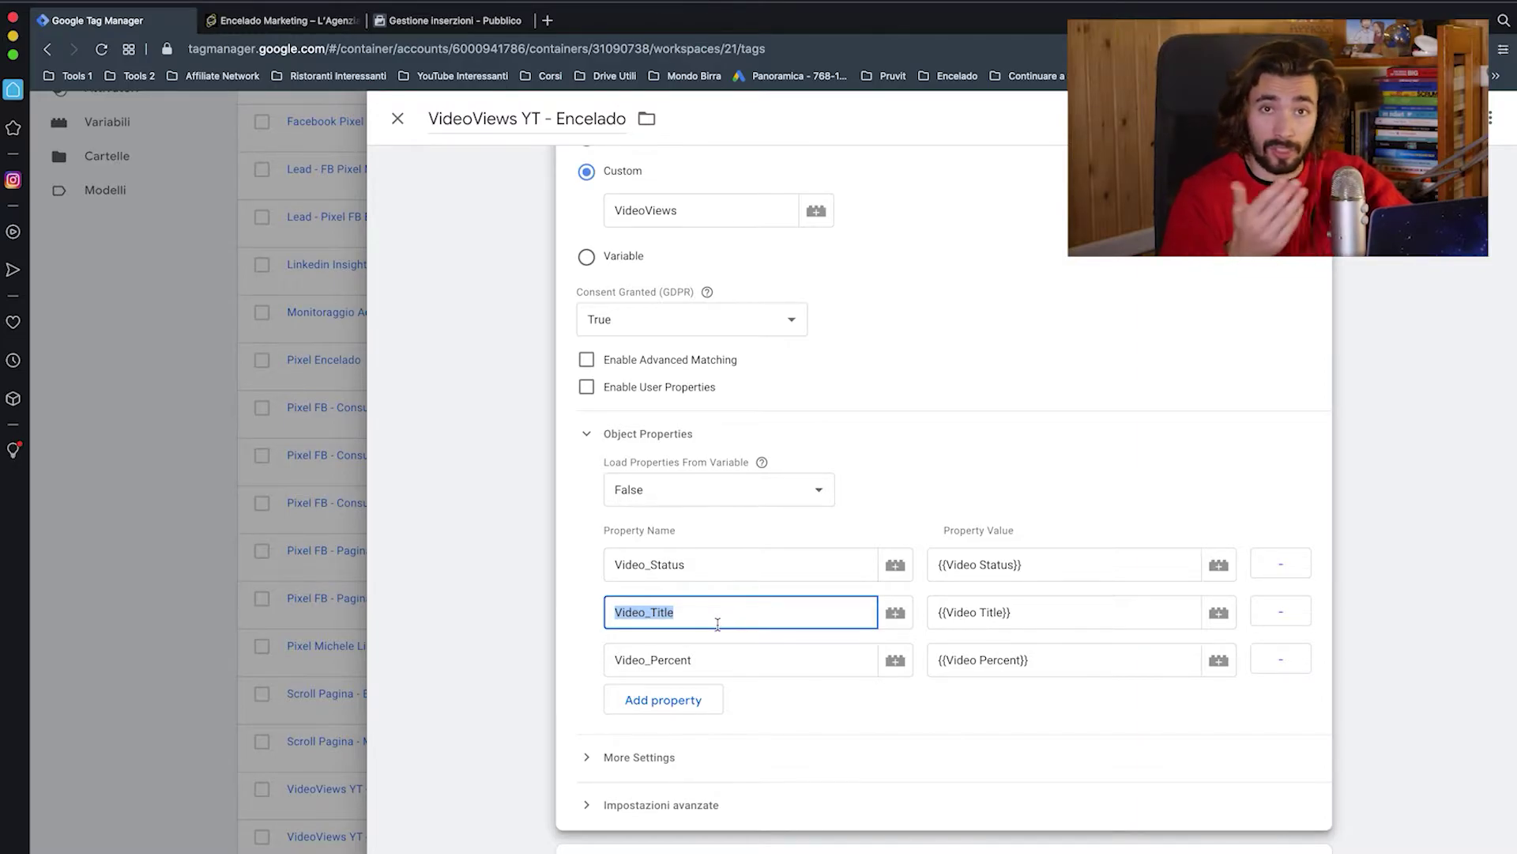
scroll(678, 790, down, 2)
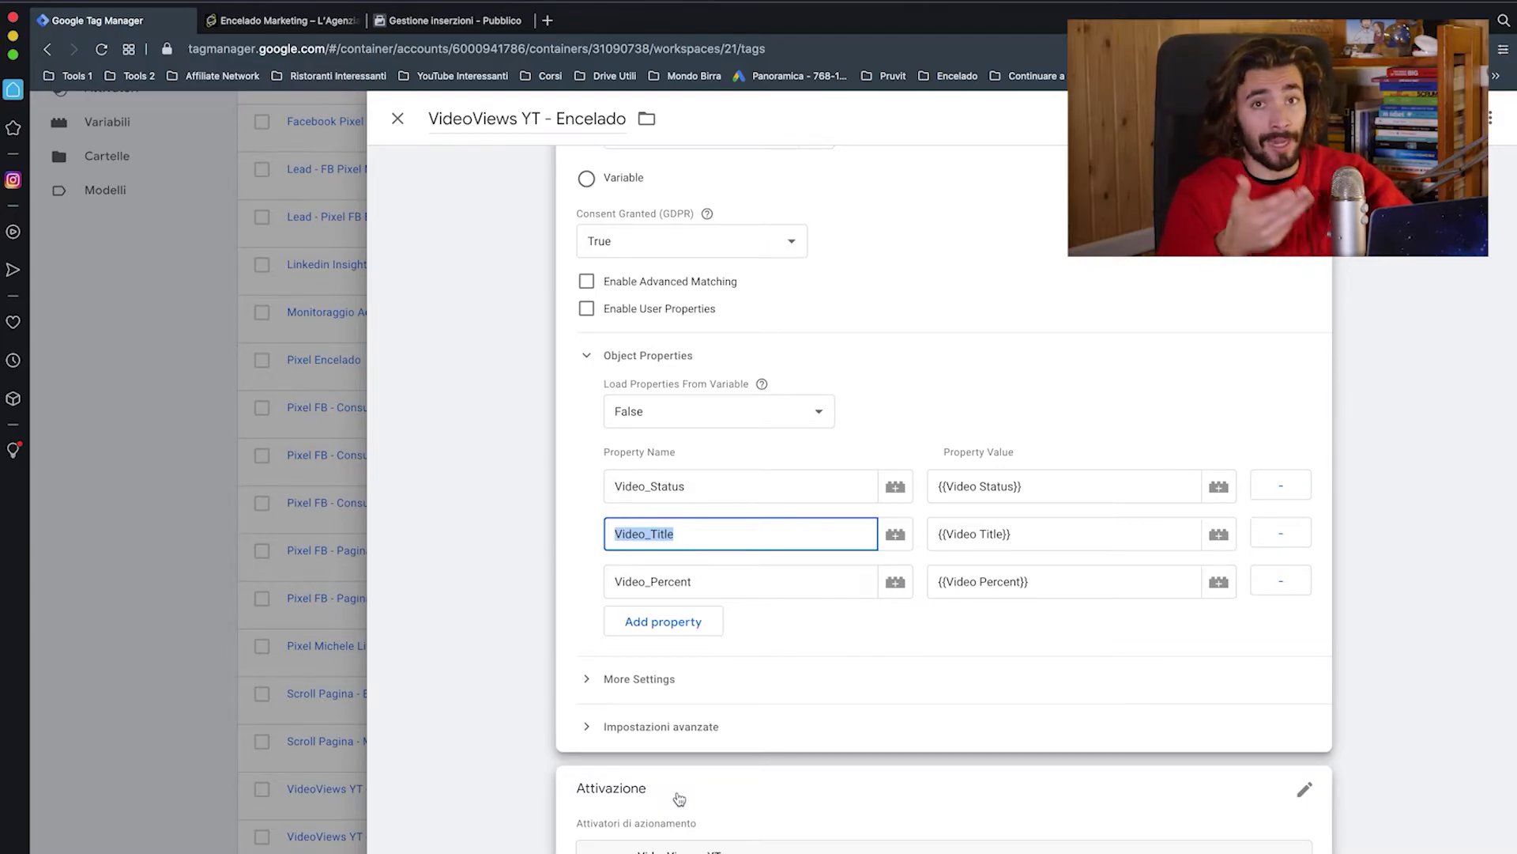
click(670, 679)
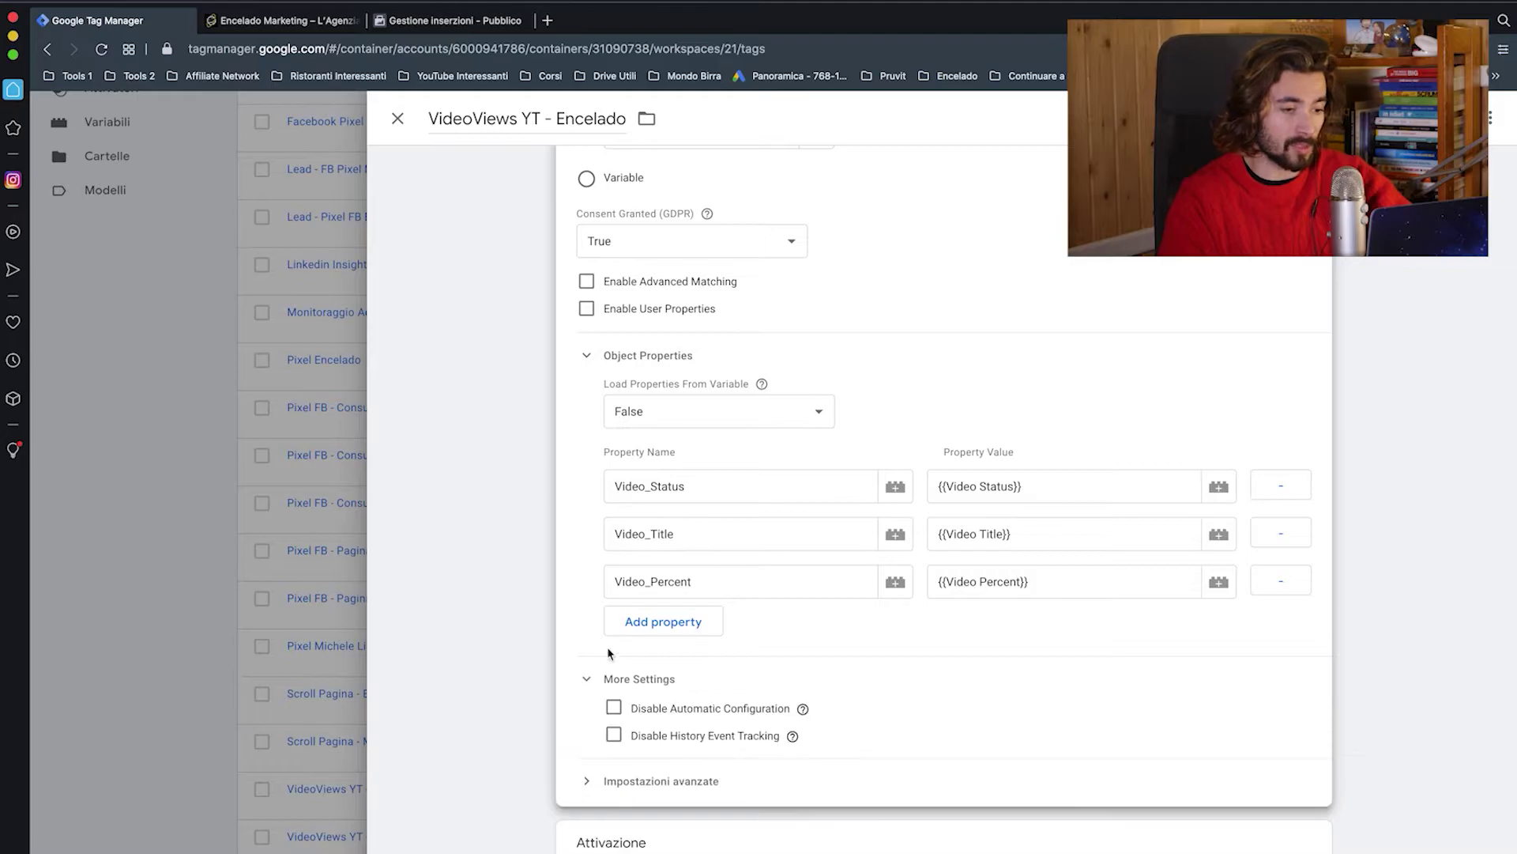
click(620, 779)
scroll(569, 802, down, 5)
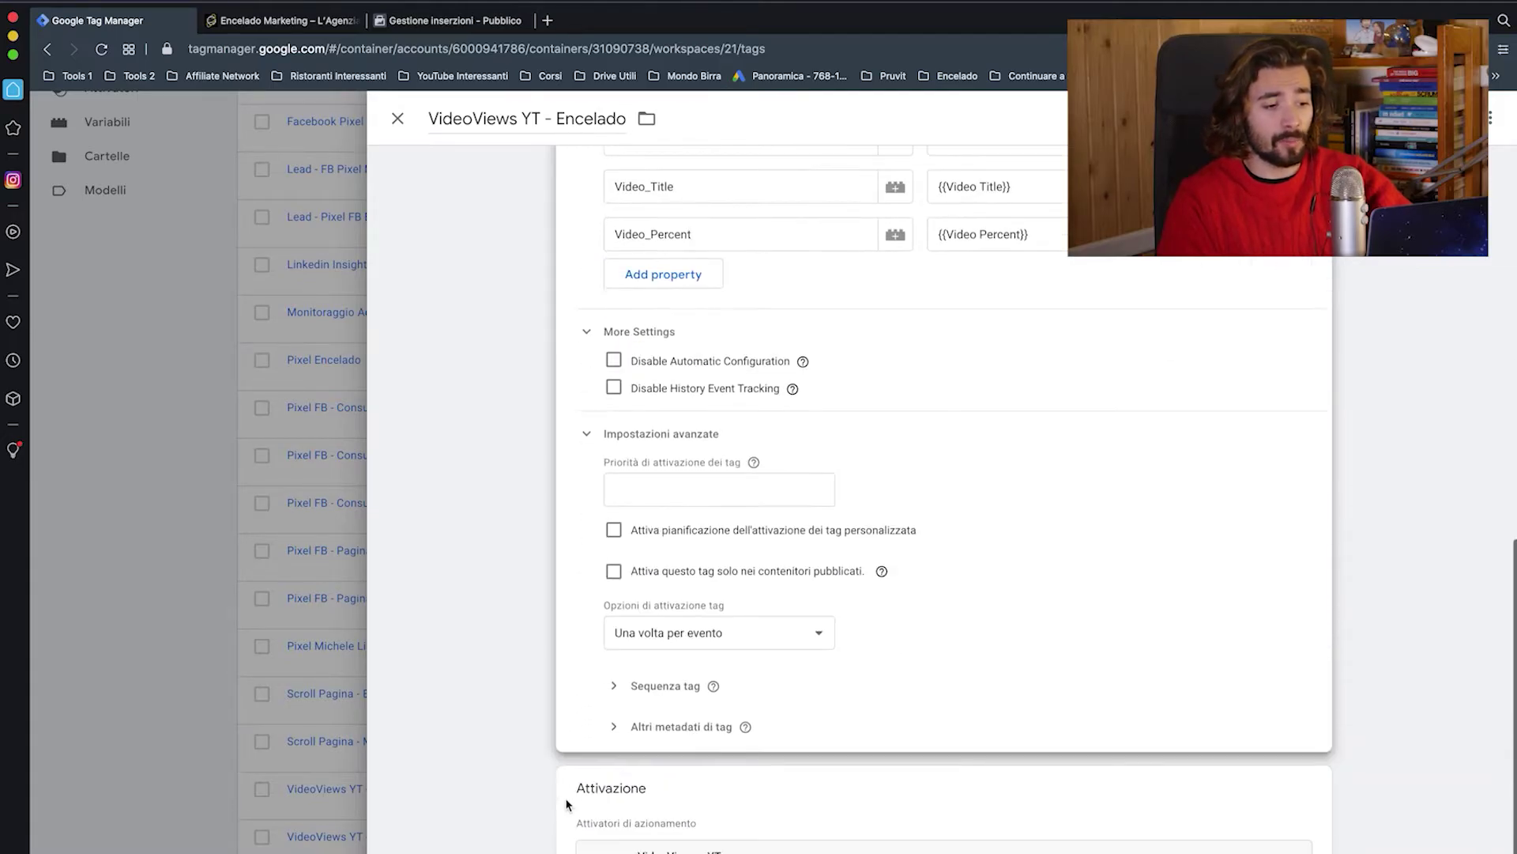
Step: Review the tag configuration from the Facebook Pixel ID to the advanced settings, and return to the full tag list without changing anything
scroll(714, 647, up, 5)
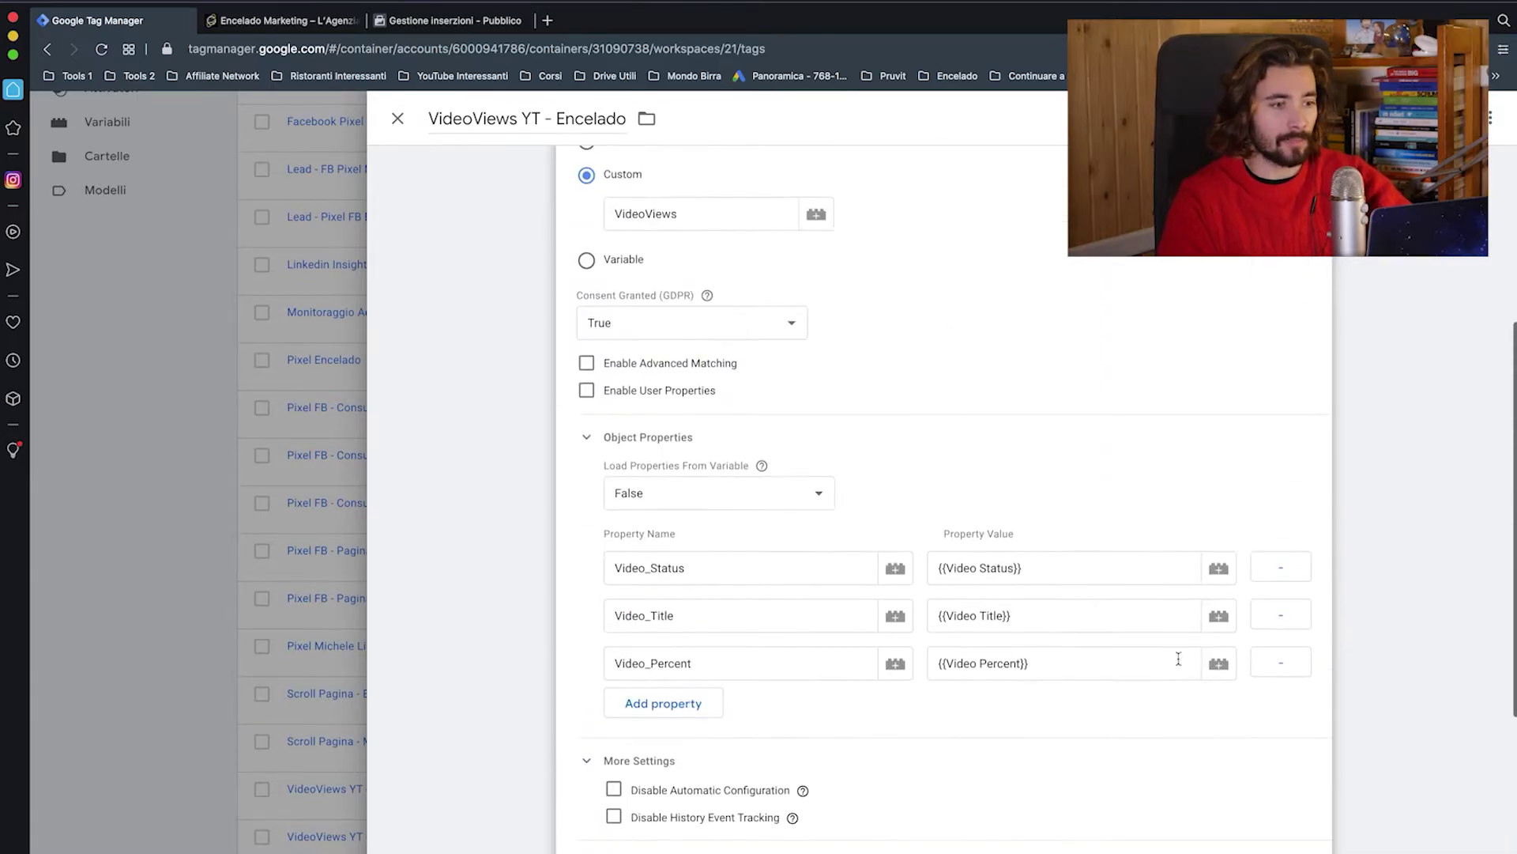
scroll(1012, 712, up, 4)
scroll(1175, 582, down, 10)
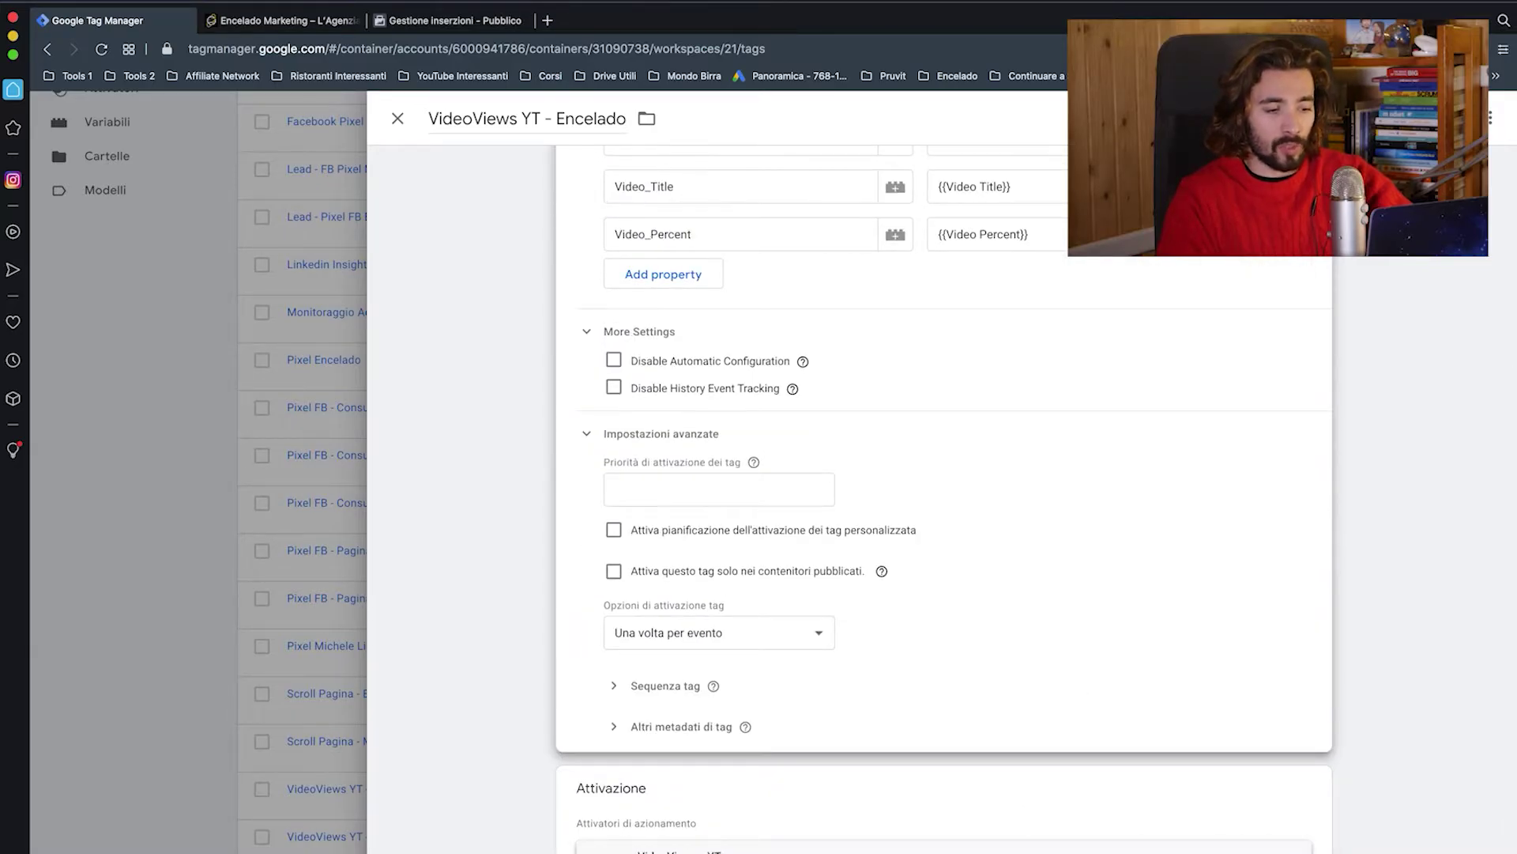
scroll(1220, 512, up, 8)
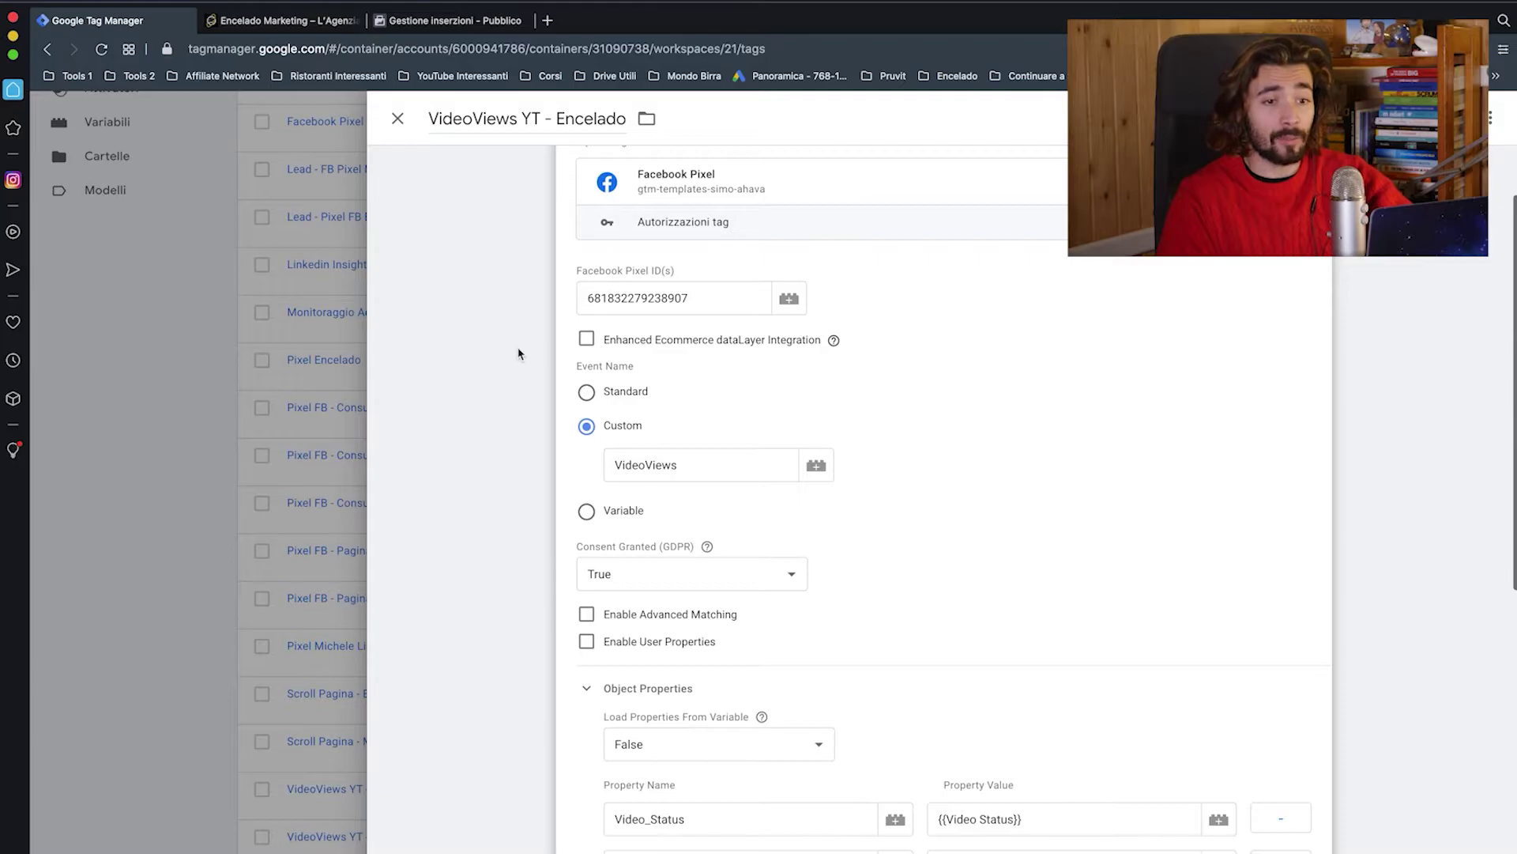
click(372, 326)
scroll(372, 326, up, 5)
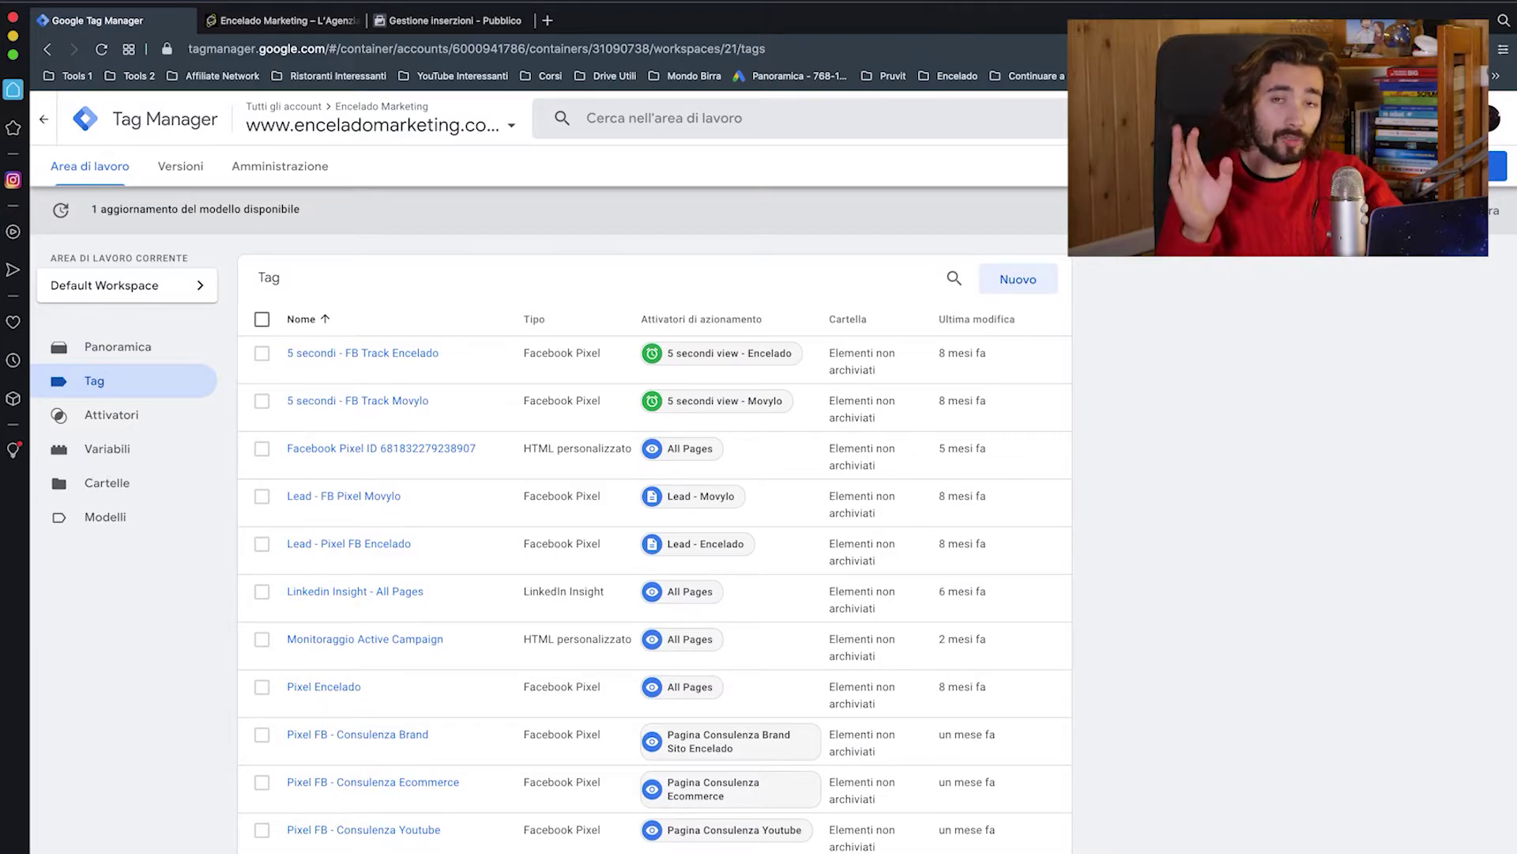
Step: Switch to the Encelado Marketing site and examine the title, status and percent parameters of the expanded VideoViews event in Facebook Pixel Helper
click(292, 21)
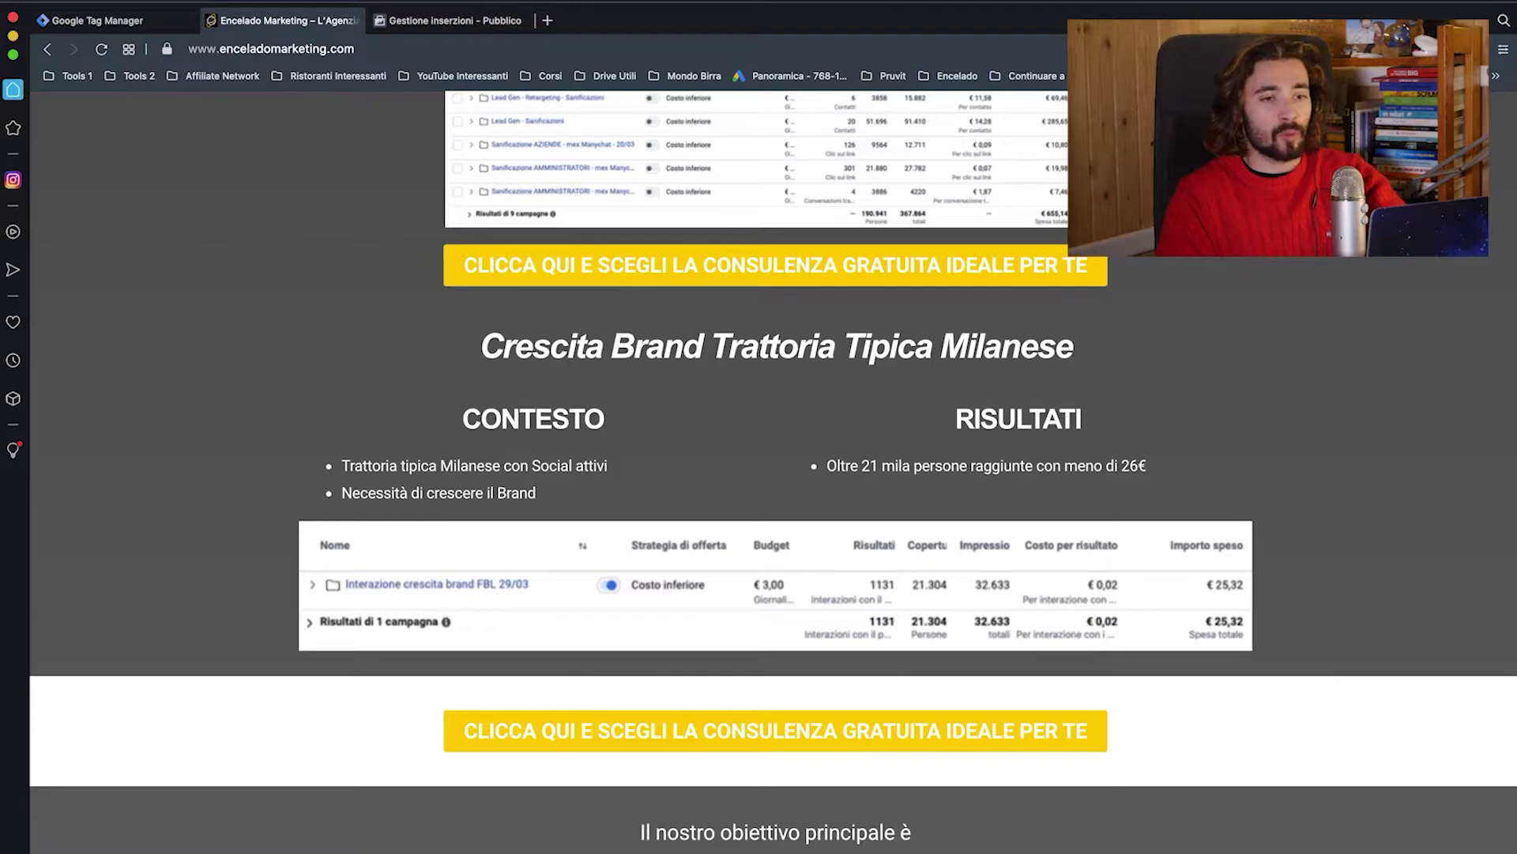
click(1450, 48)
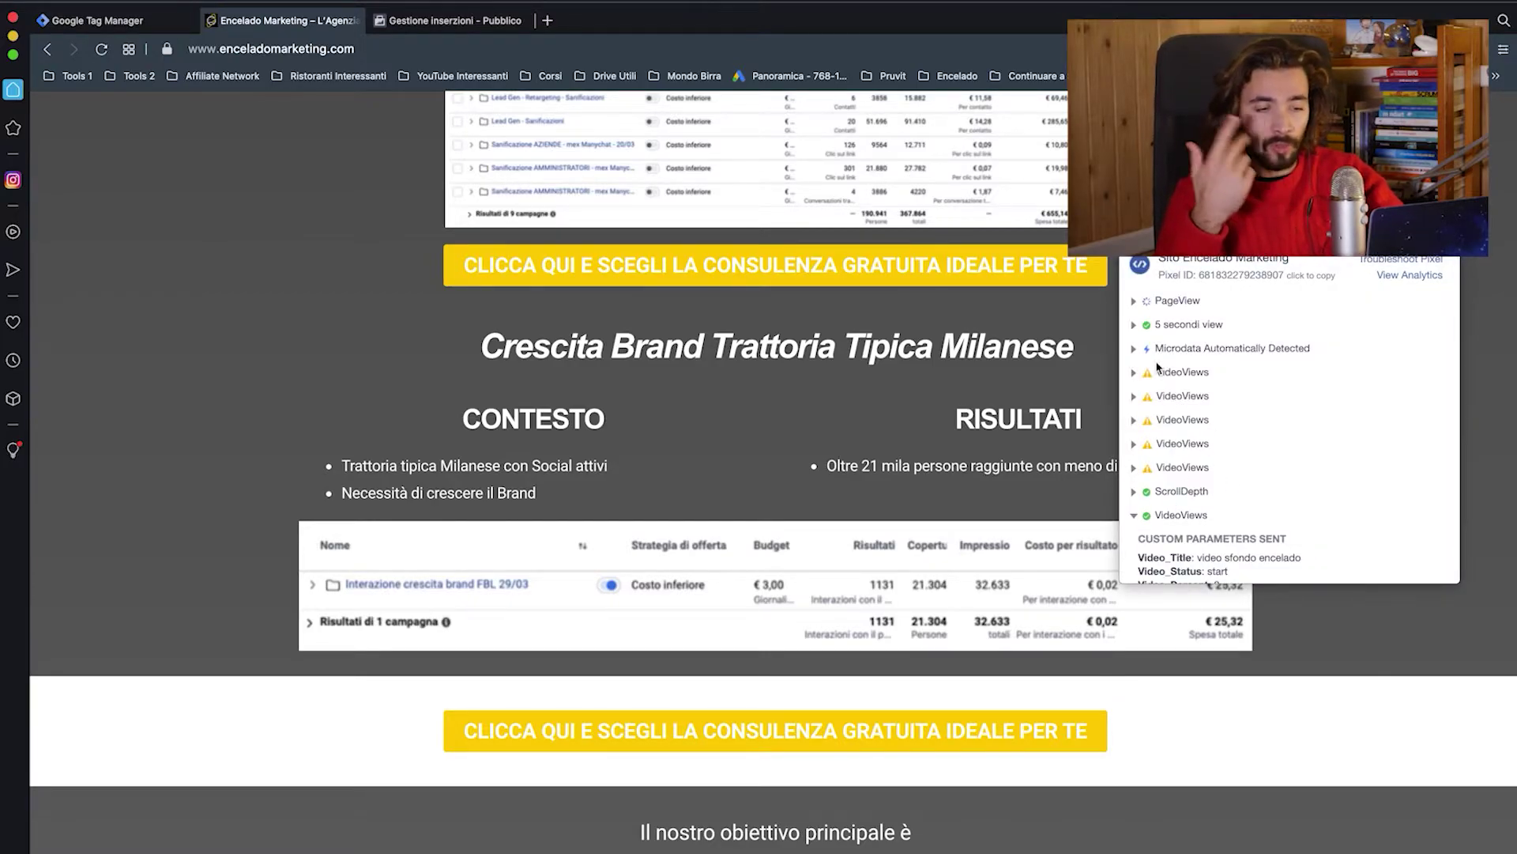
scroll(1170, 443, down, 2)
scroll(1173, 486, down, 1)
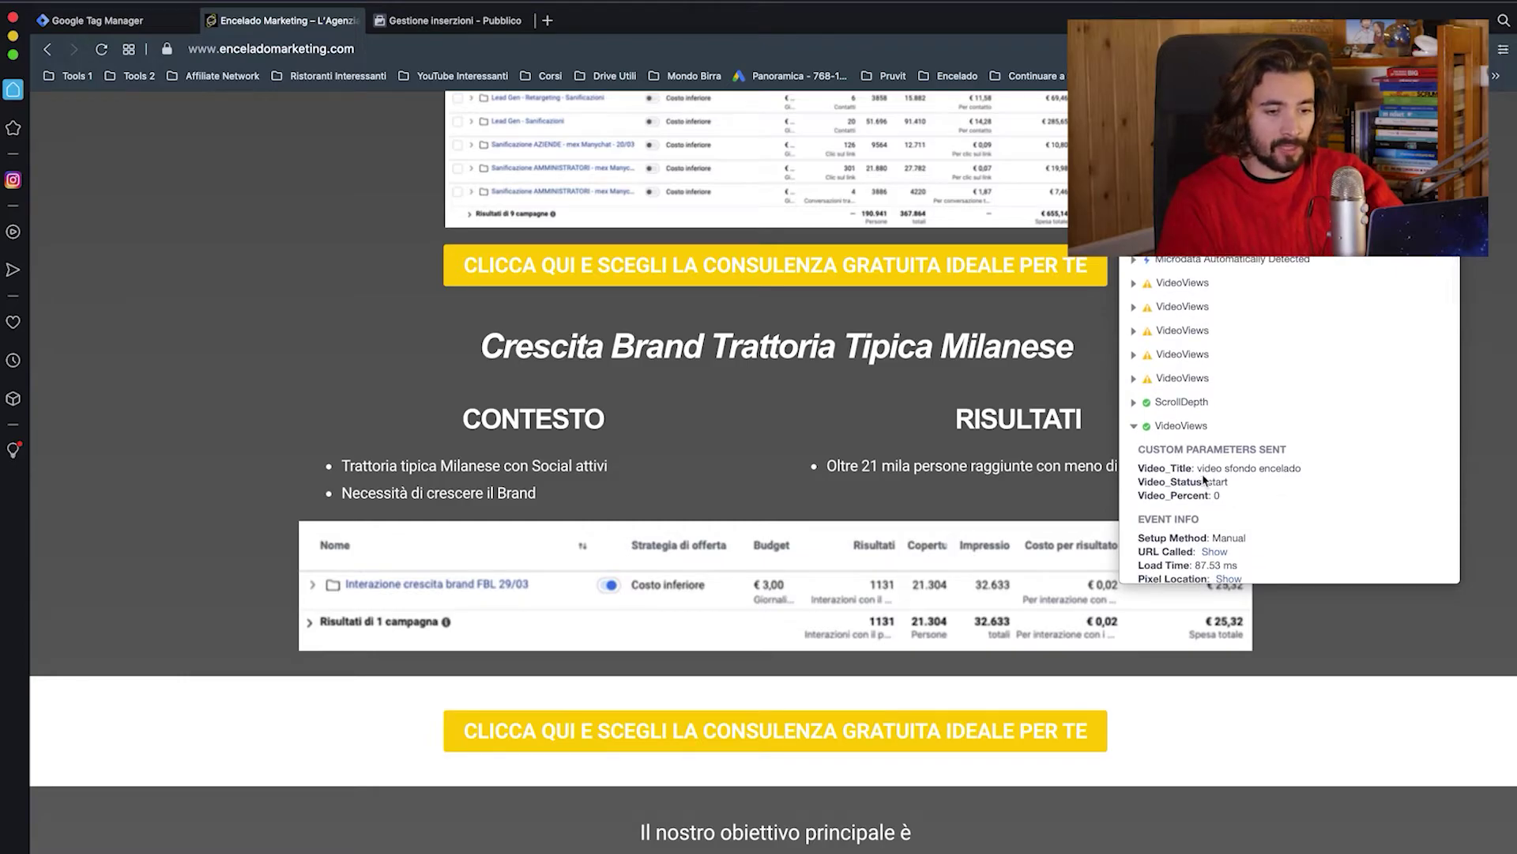
drag(1199, 468, 1304, 470)
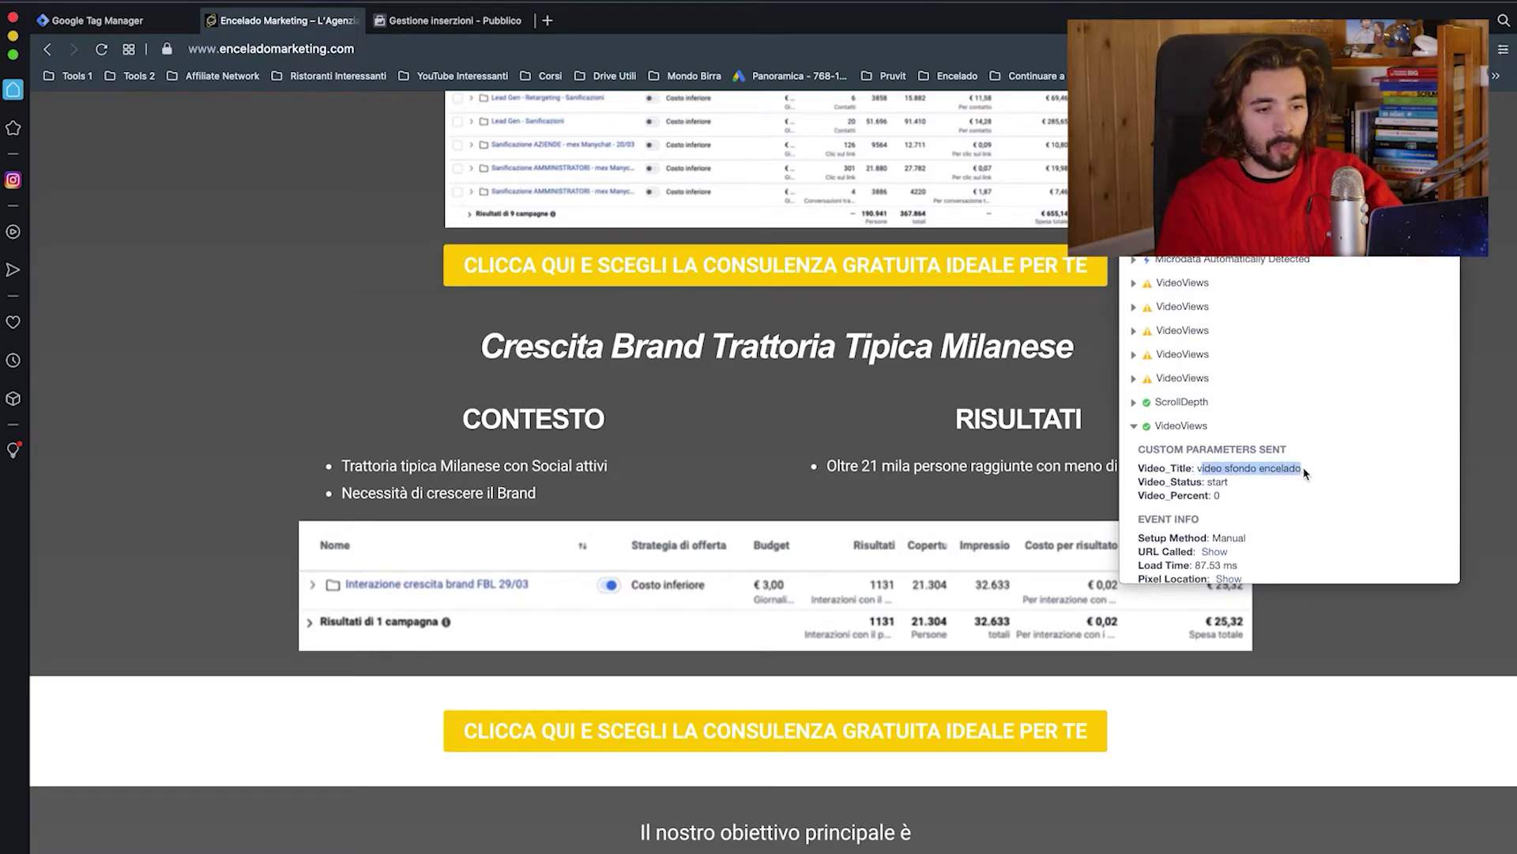
click(1233, 489)
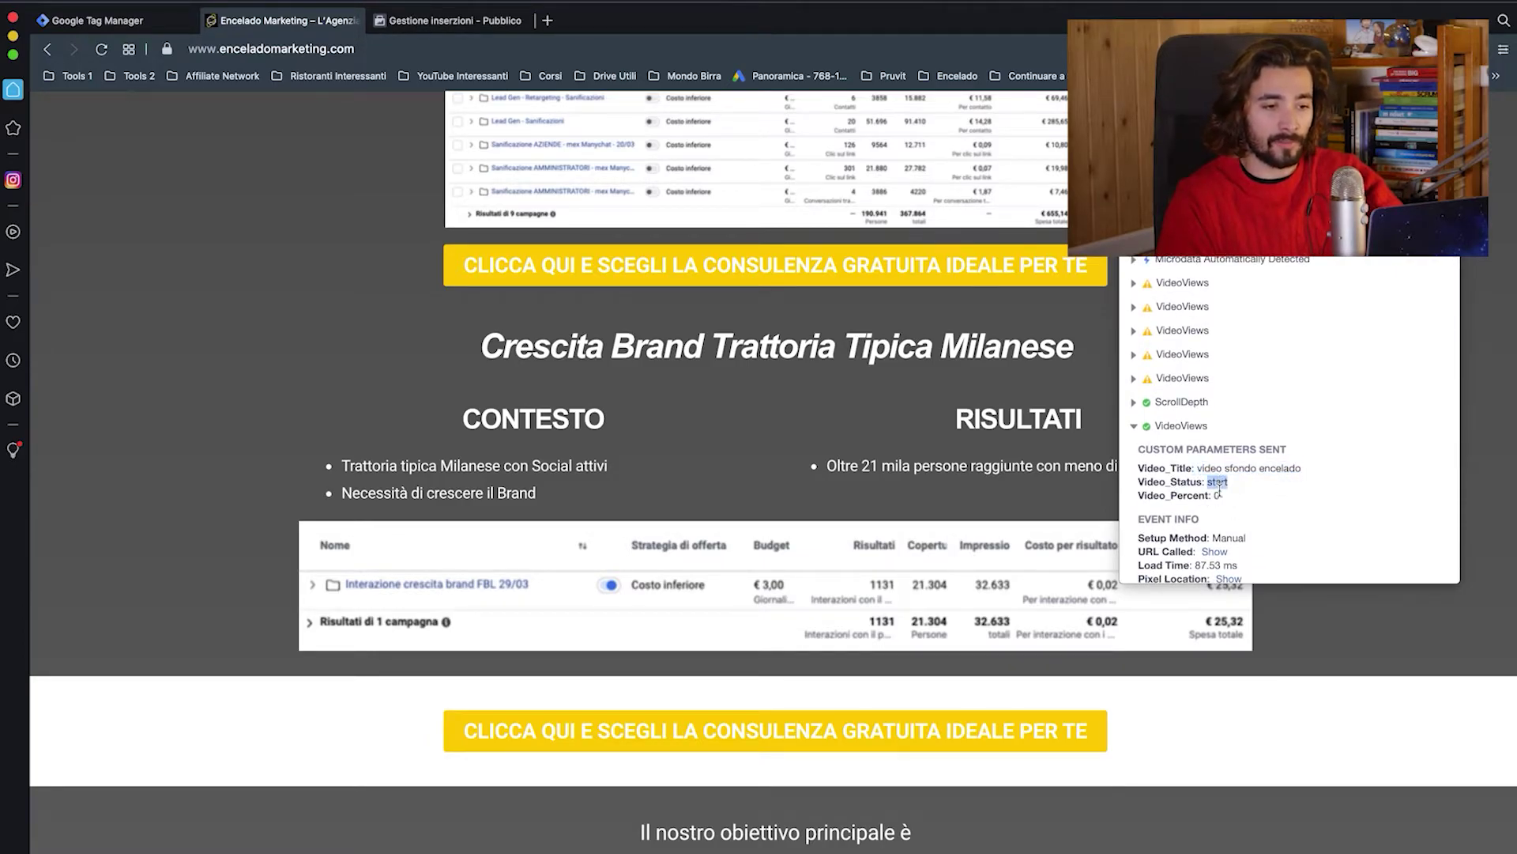
Step: Examine the subsequent VideoViews events, expanding the one between the two ScrollDepth events to check its video status
scroll(1207, 494, down, 5)
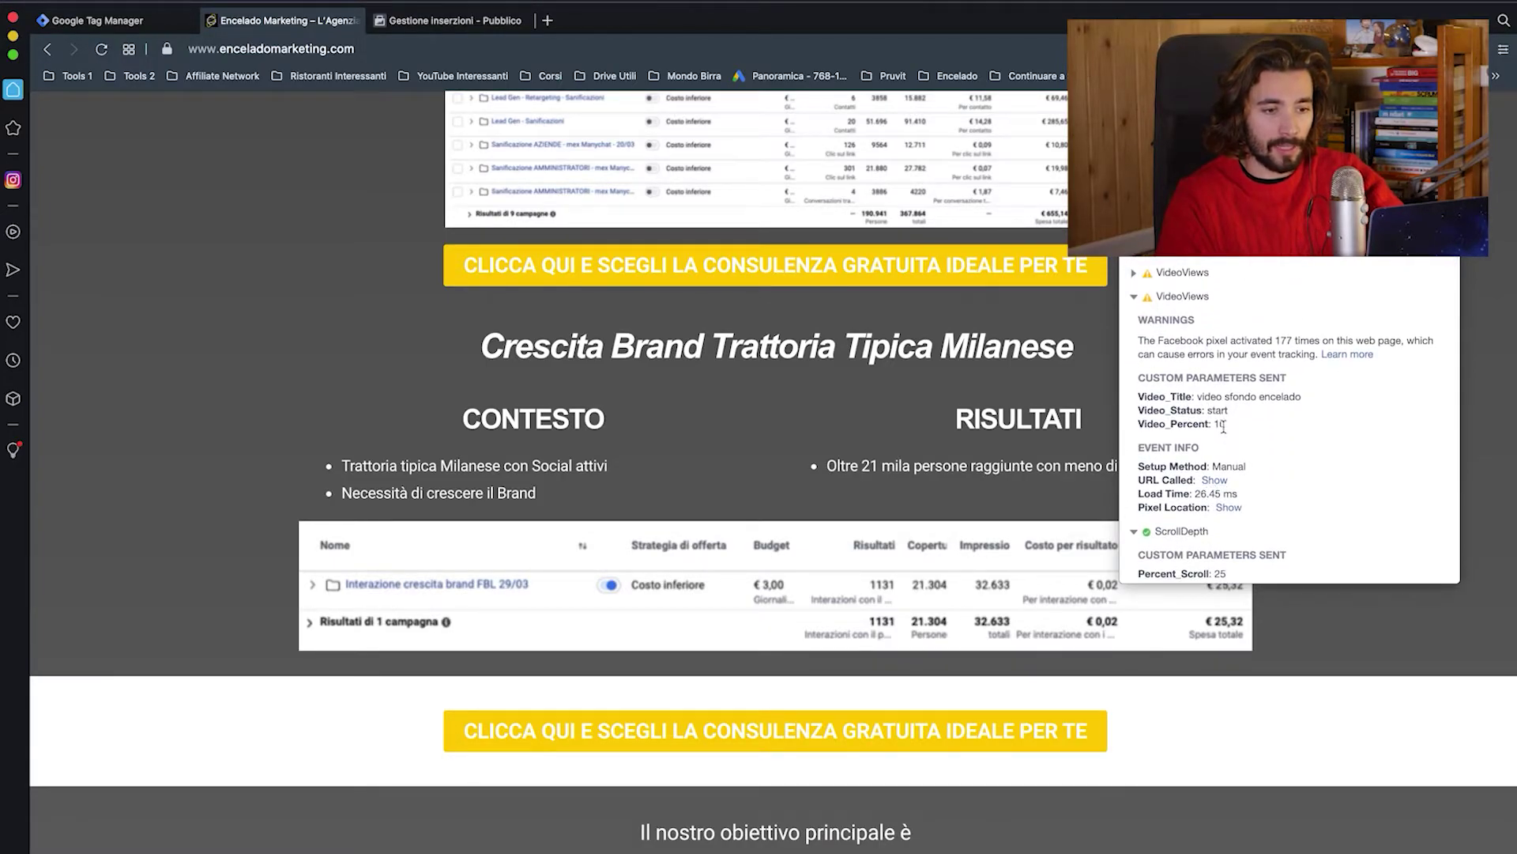
scroll(1224, 431, down, 4)
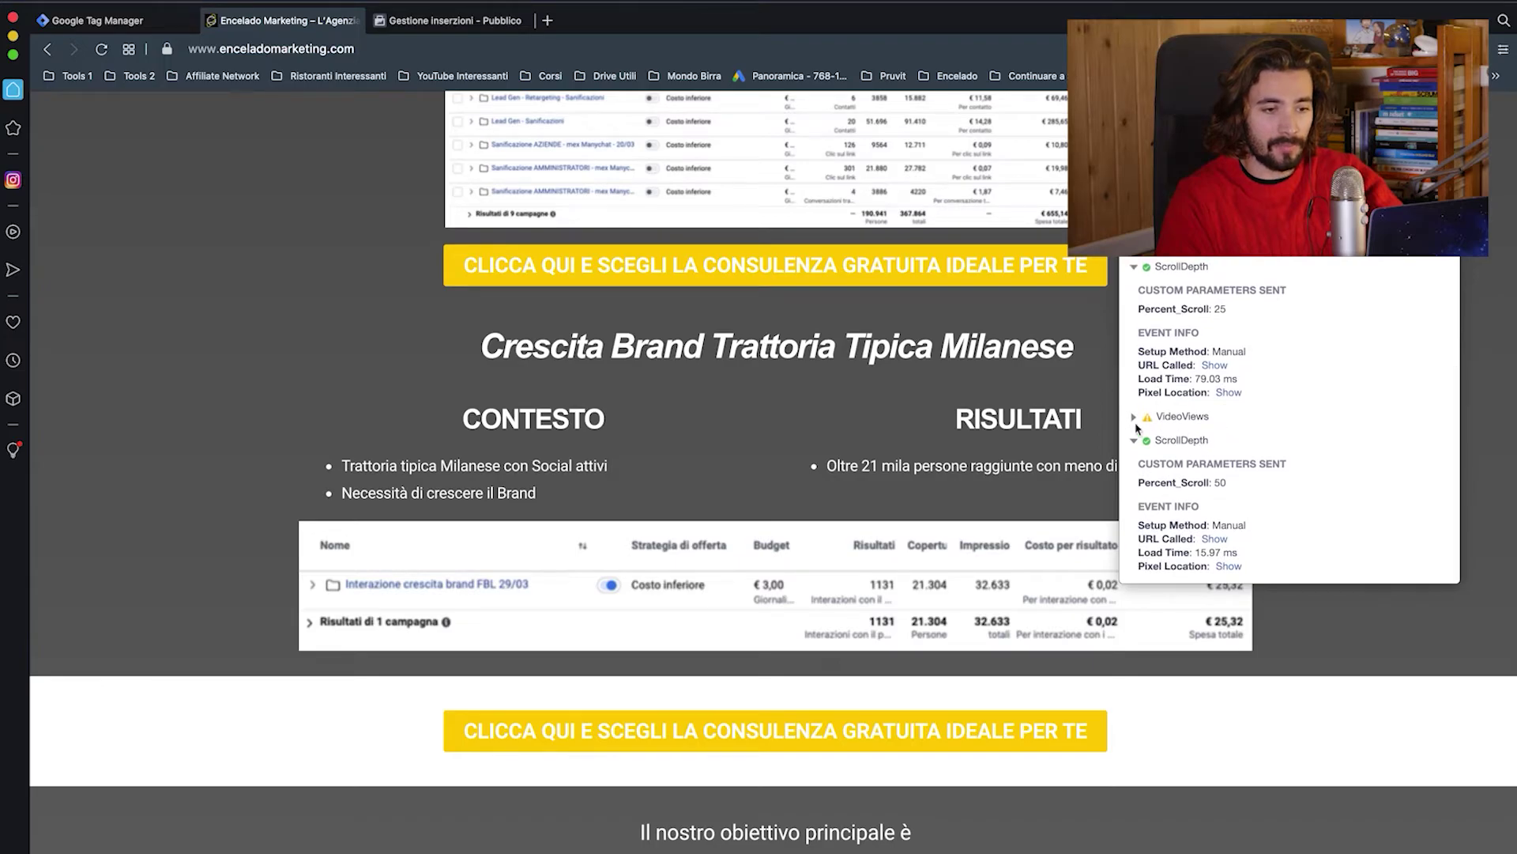
click(1133, 416)
scroll(1221, 494, down, 1)
triple_click(1229, 496)
scroll(909, 435, down, 10)
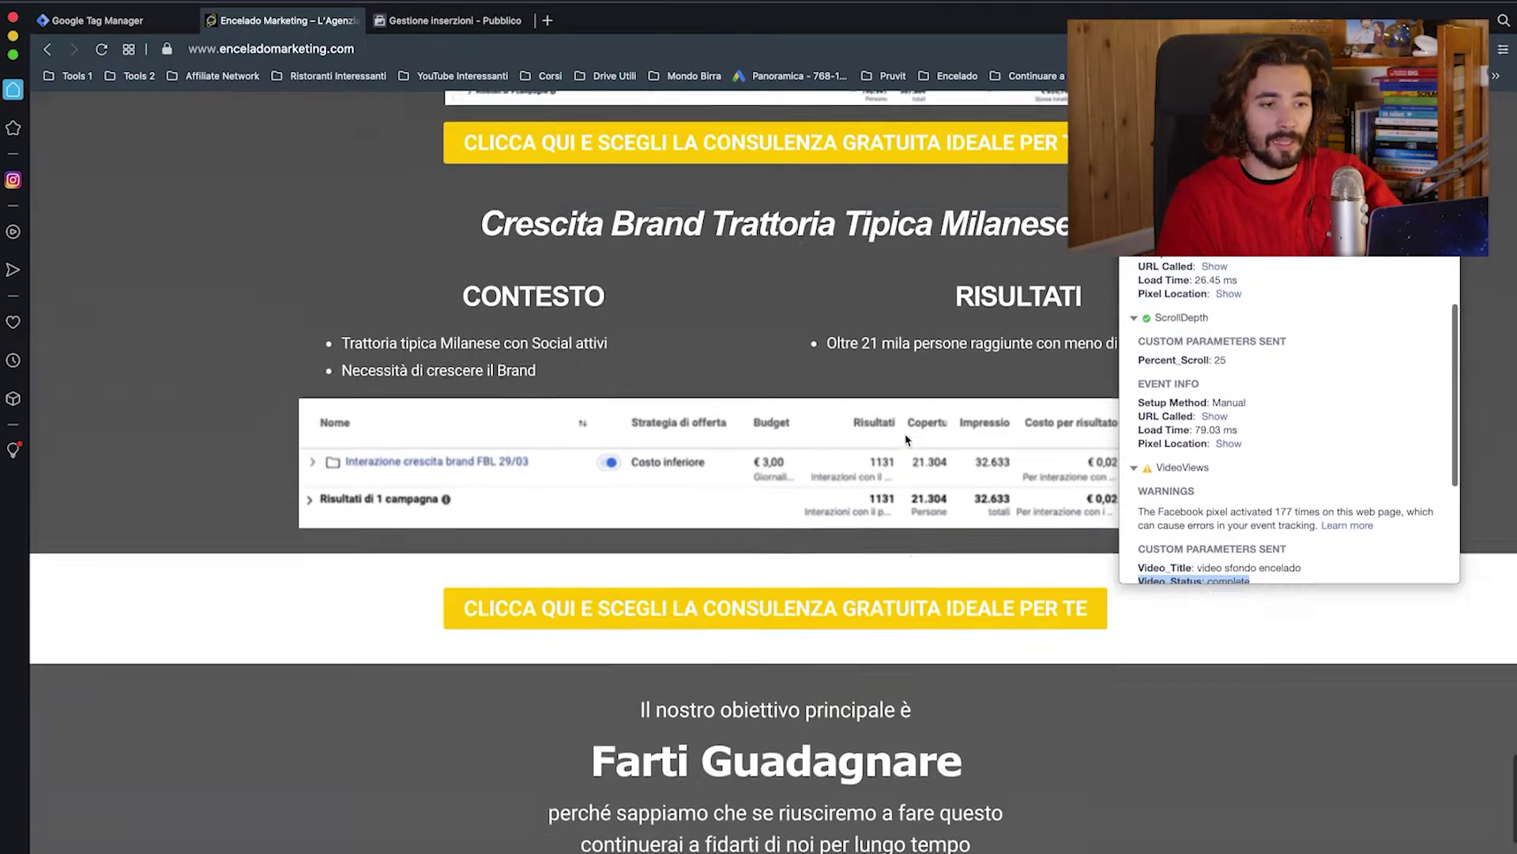
Step: Play the first testimonial video under "COSA DICONO DI NOI?", check the pixel's event list, and pause the video
scroll(908, 435, up, 18)
scroll(907, 440, up, 15)
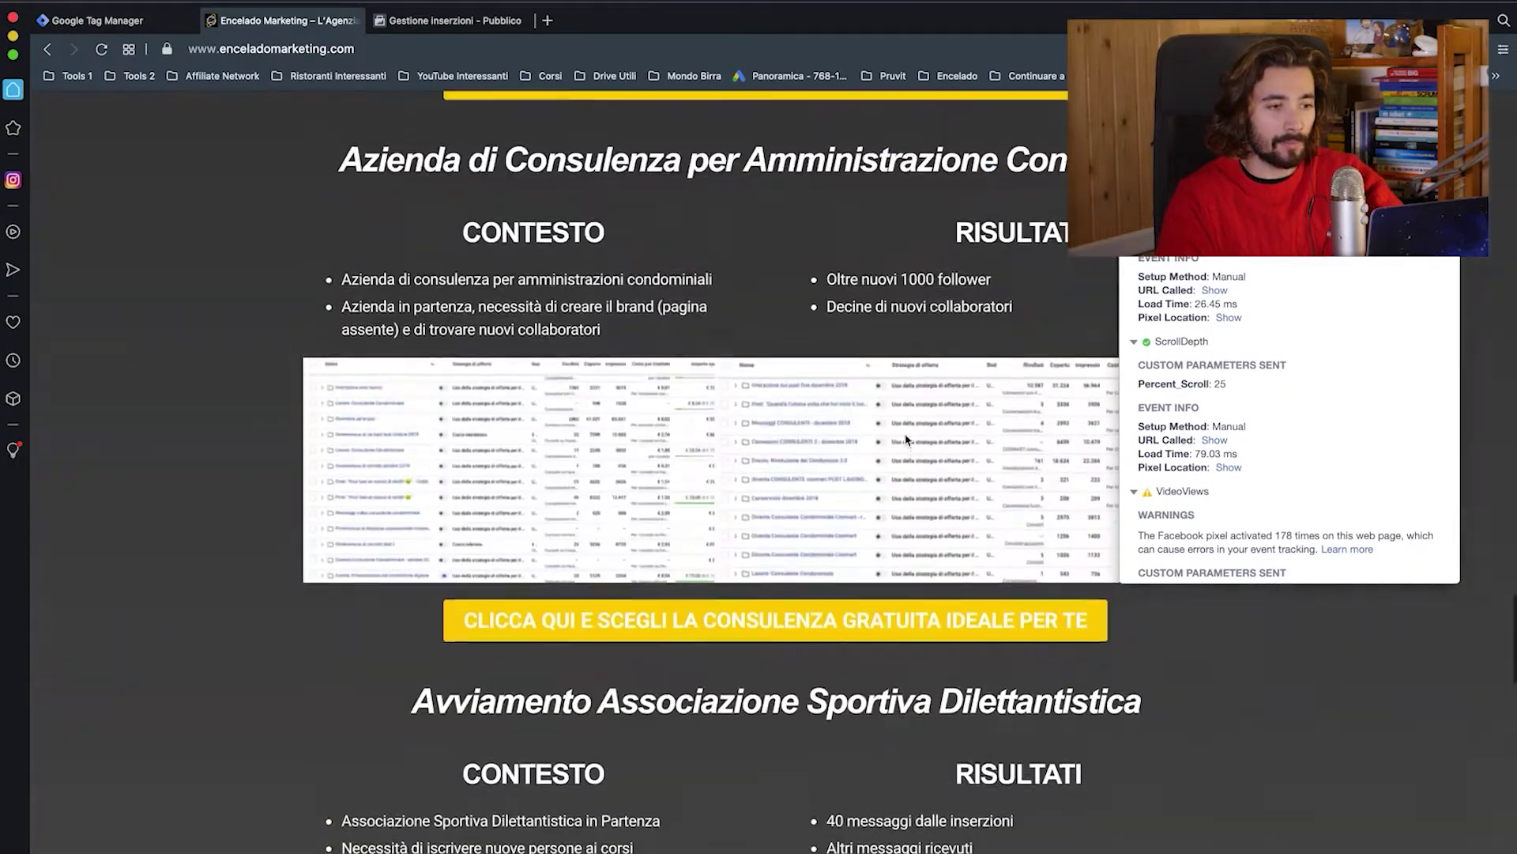
scroll(905, 439, up, 3)
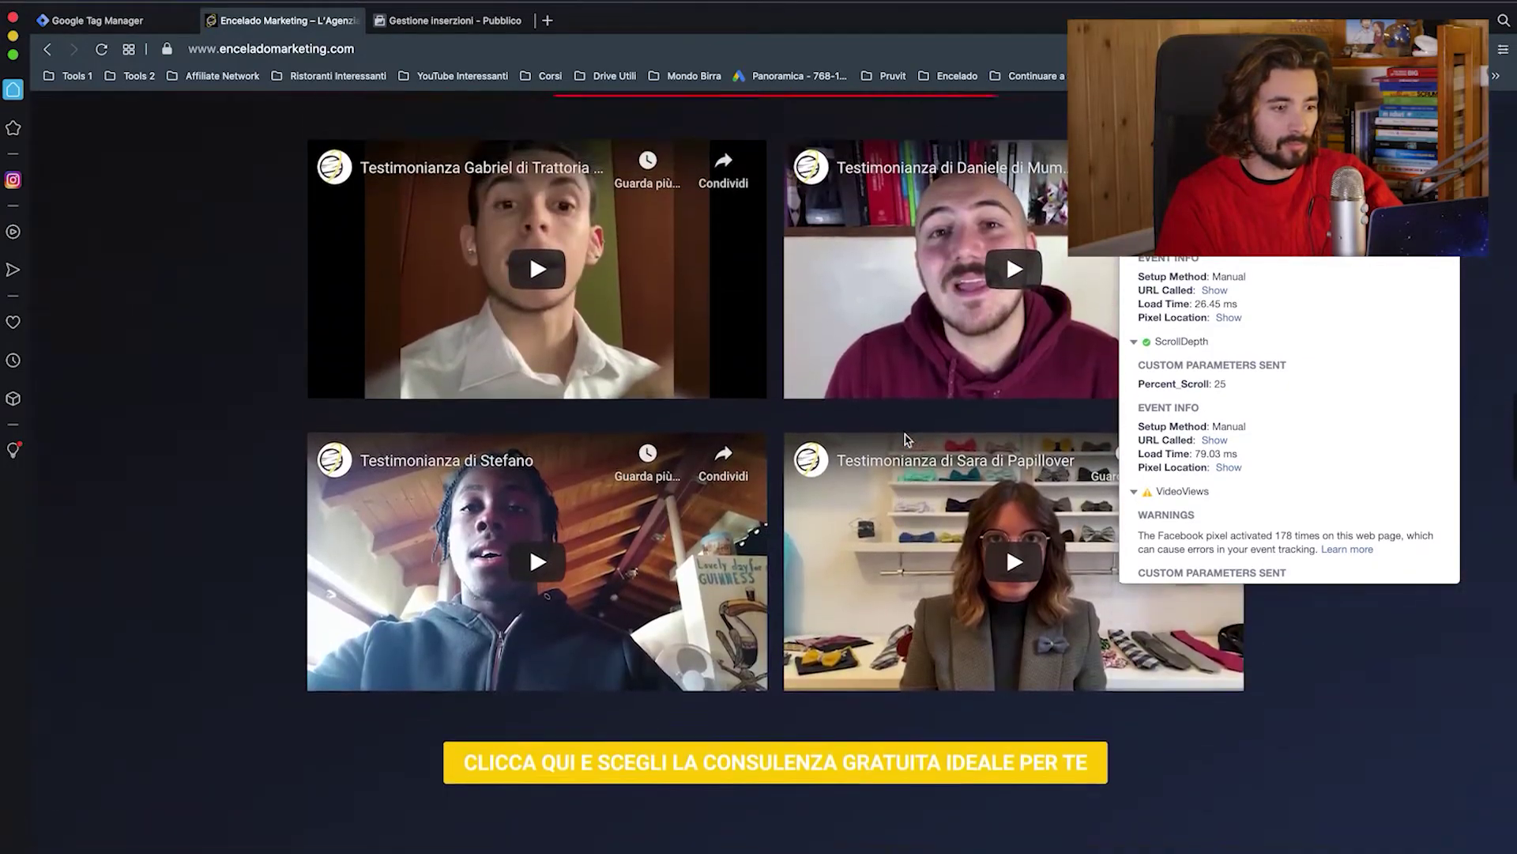
click(565, 330)
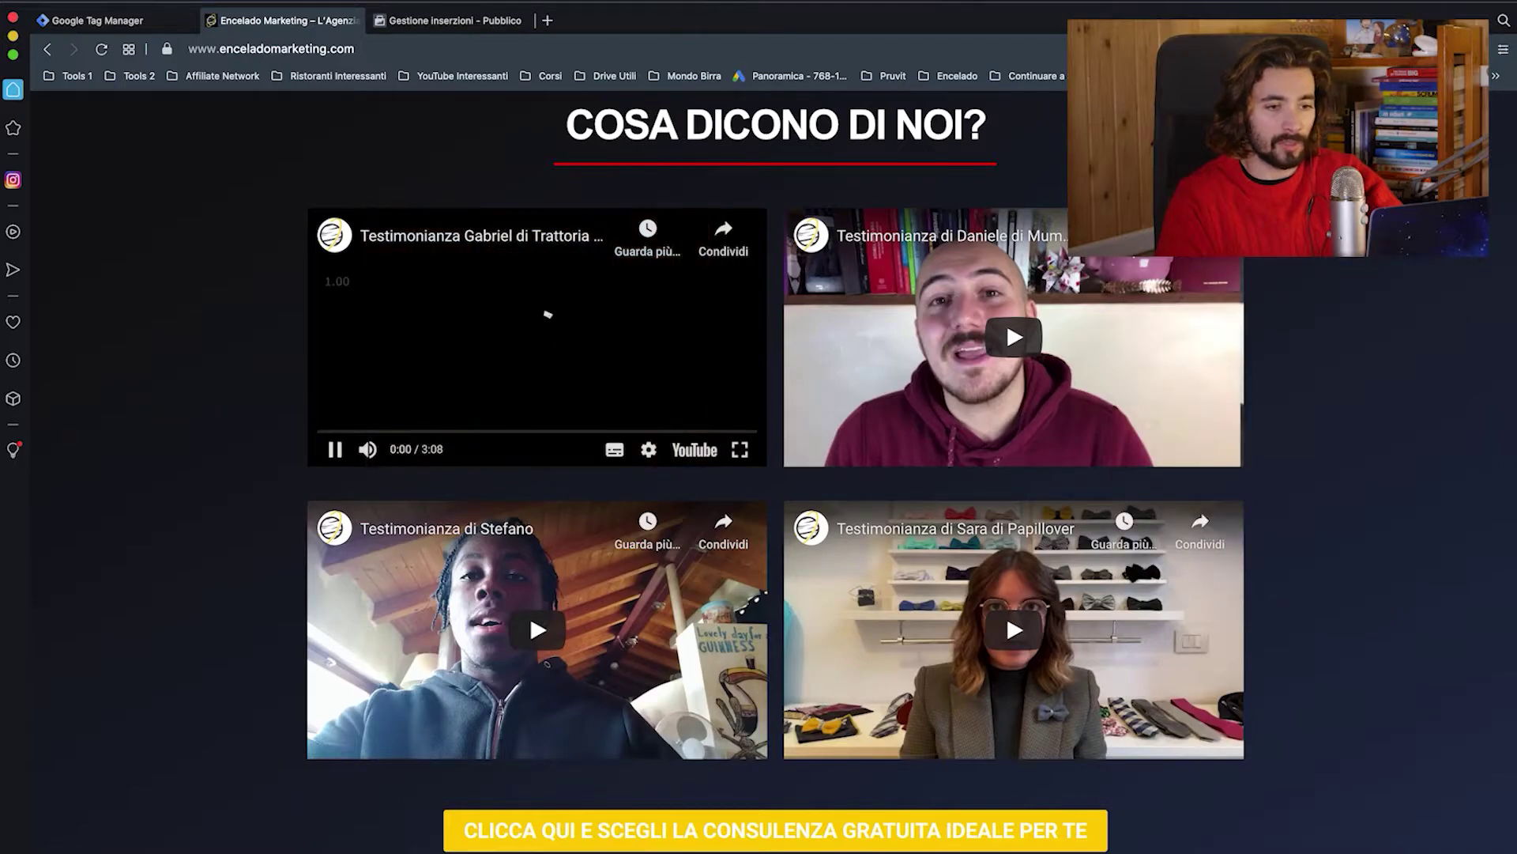
click(1446, 48)
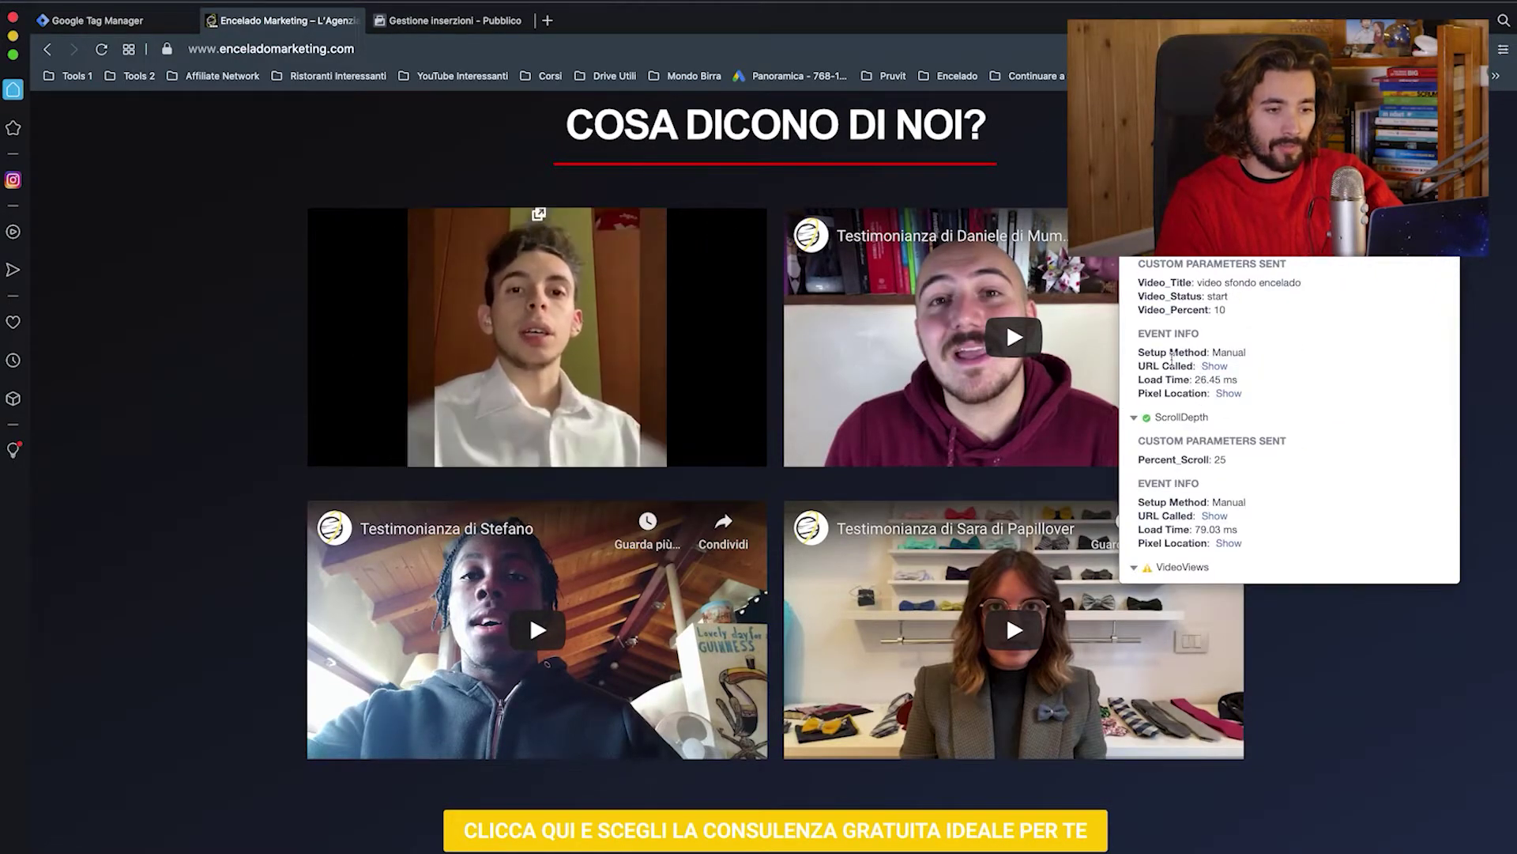
scroll(1178, 395, down, 3)
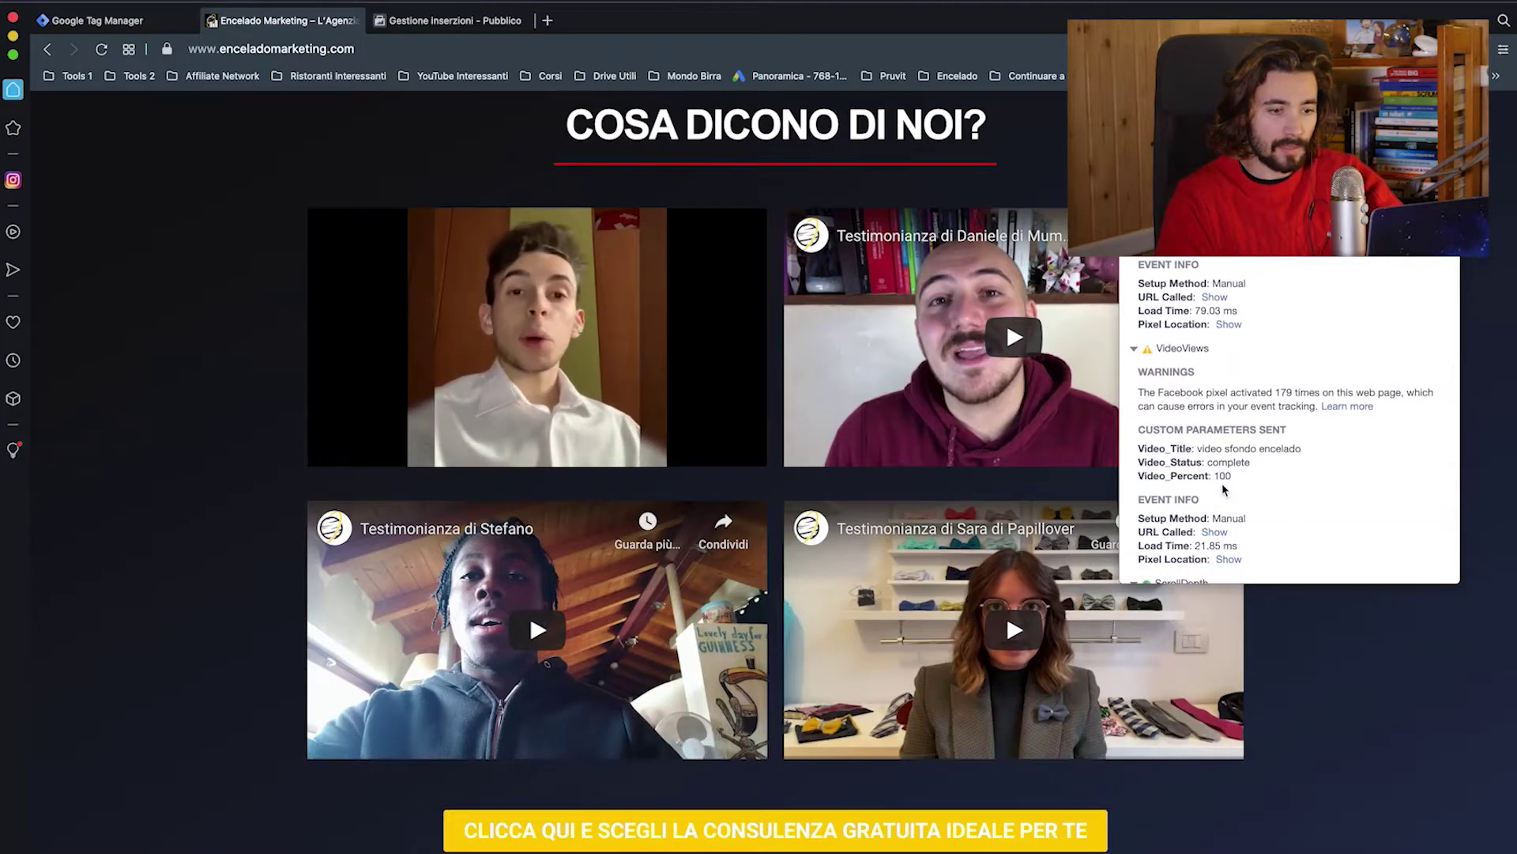
scroll(1166, 411, down, 3)
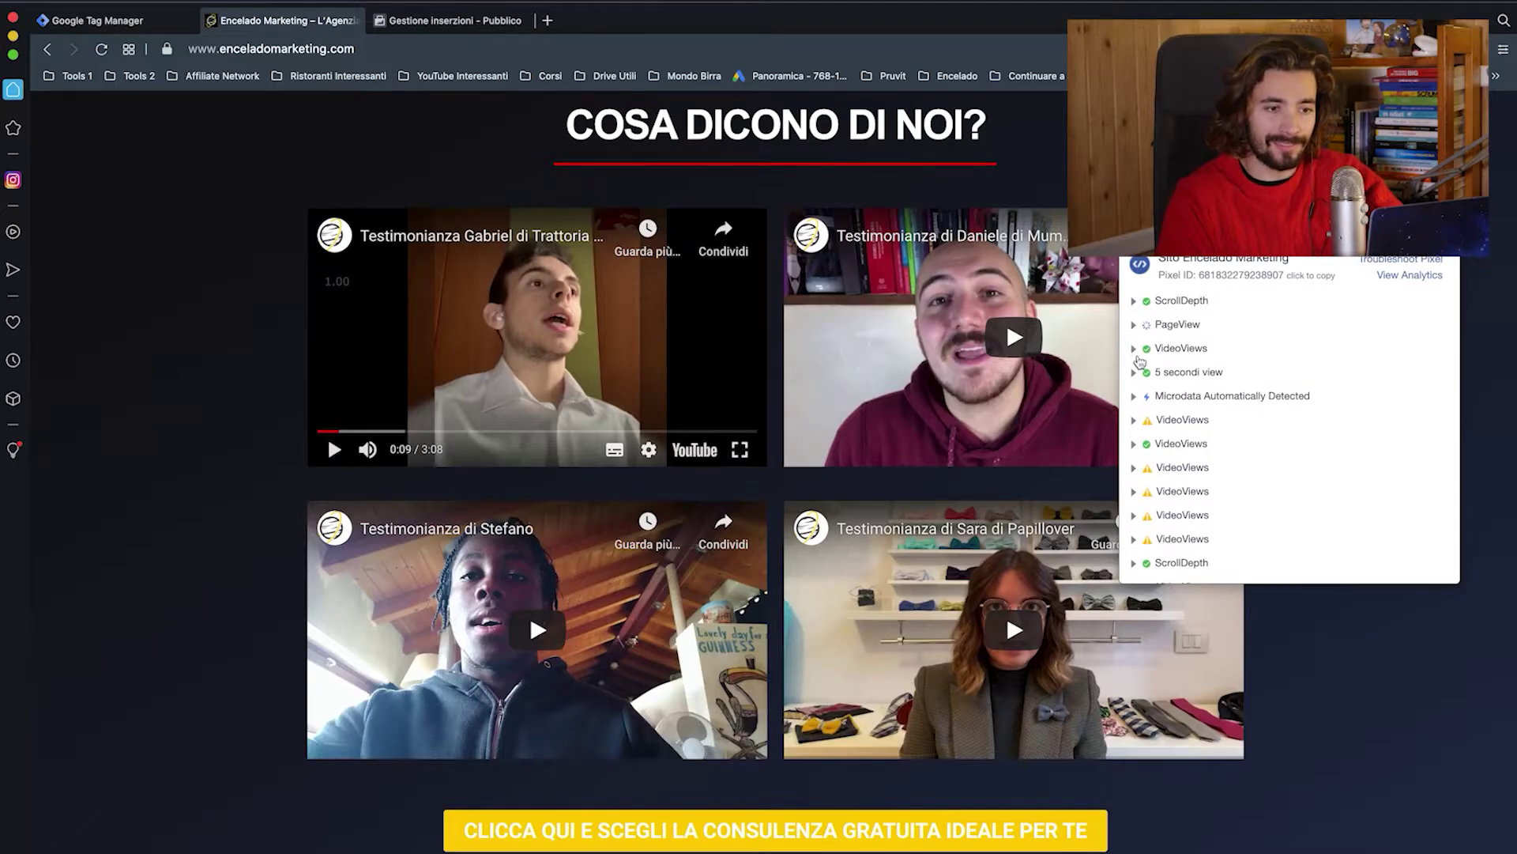
Step: Expand the first VideoViews event in the list and inspect its video status, full video title and percent watched
click(1135, 350)
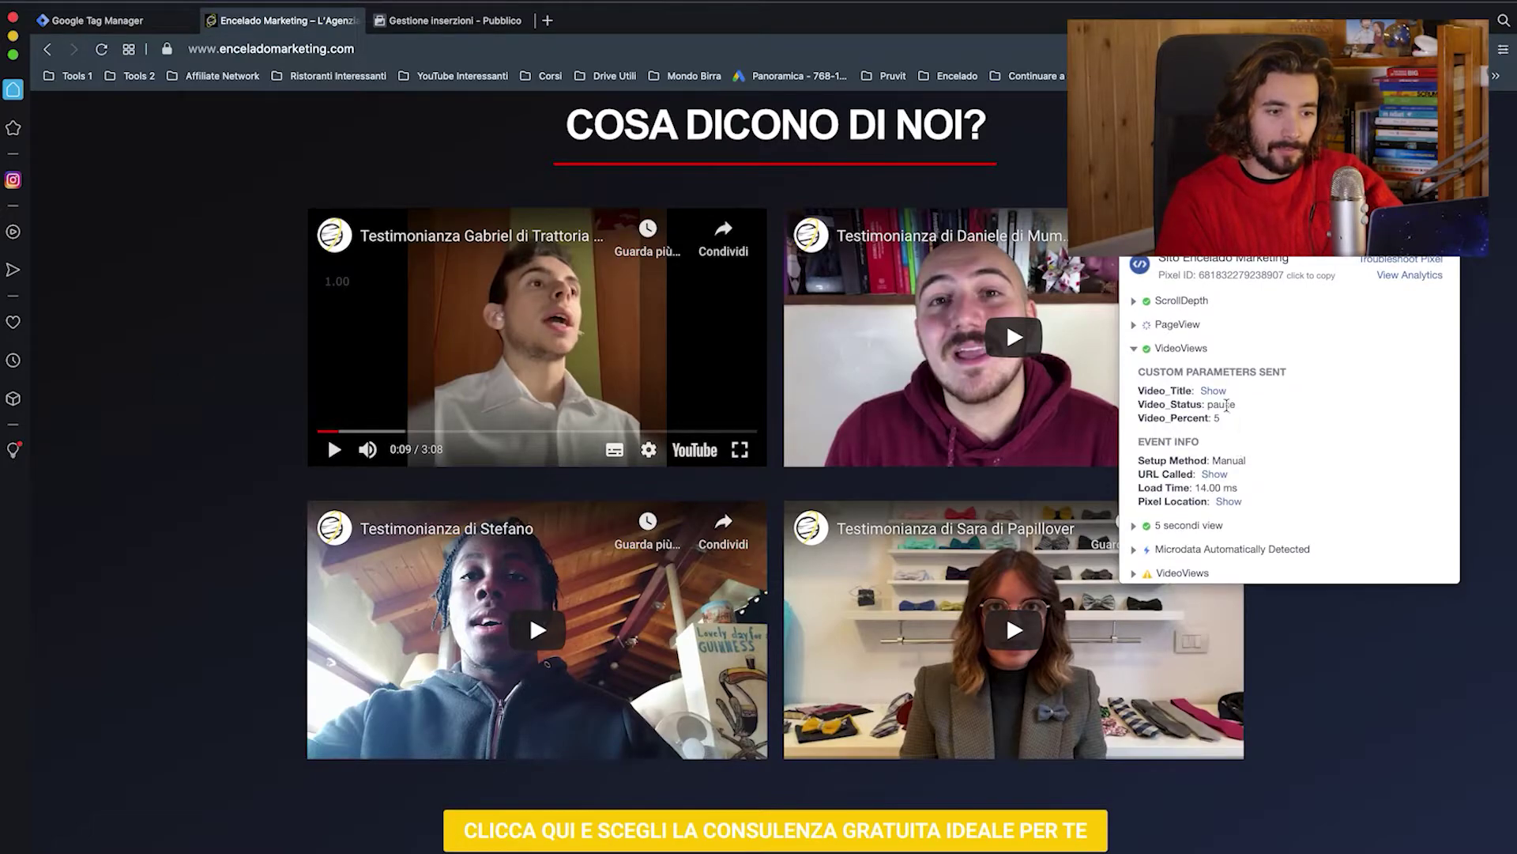
double_click(1221, 404)
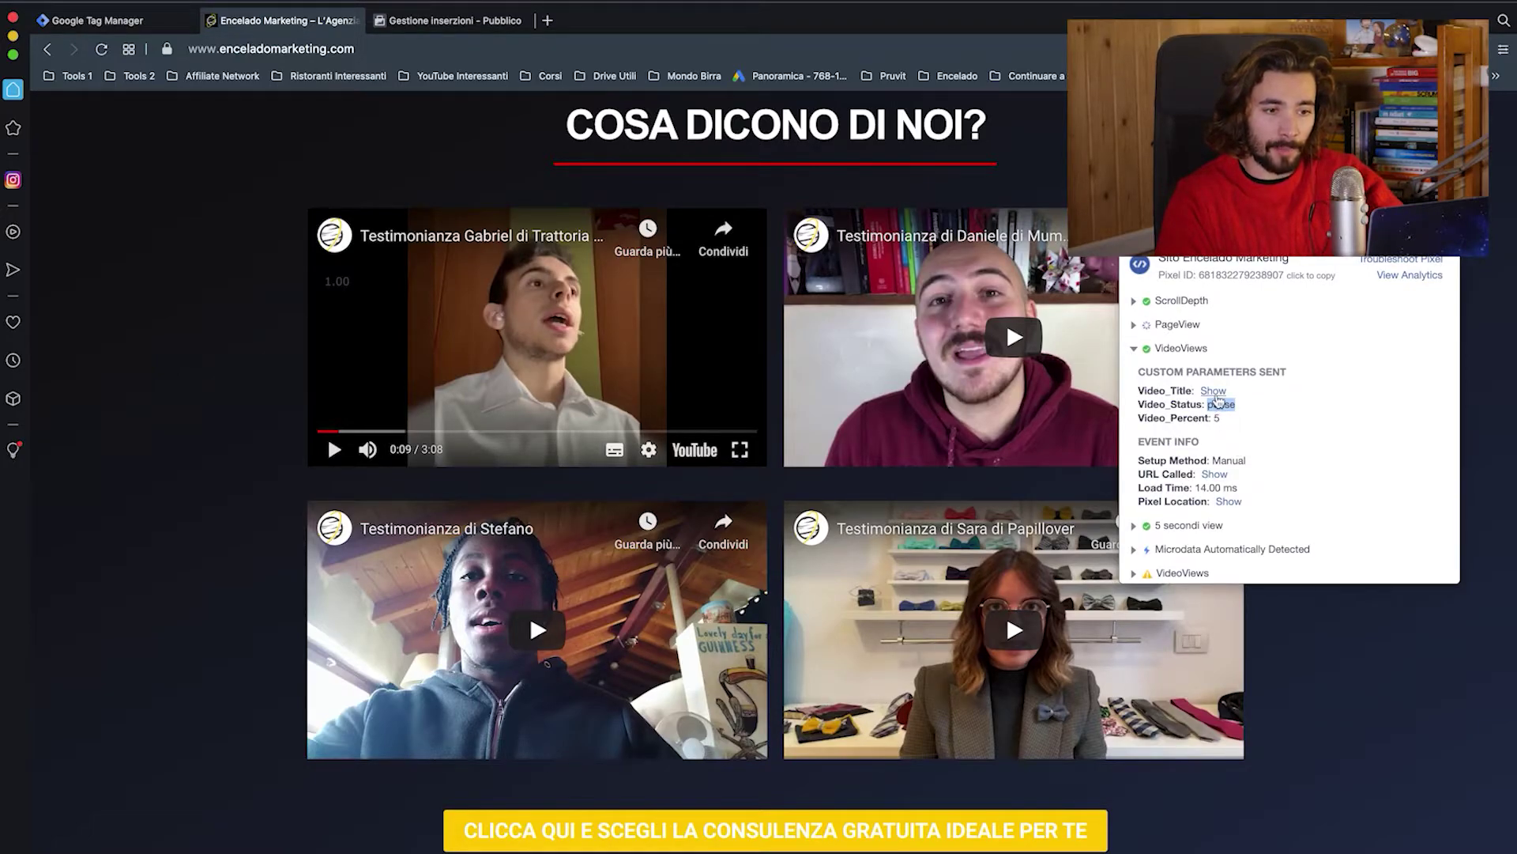
click(1214, 390)
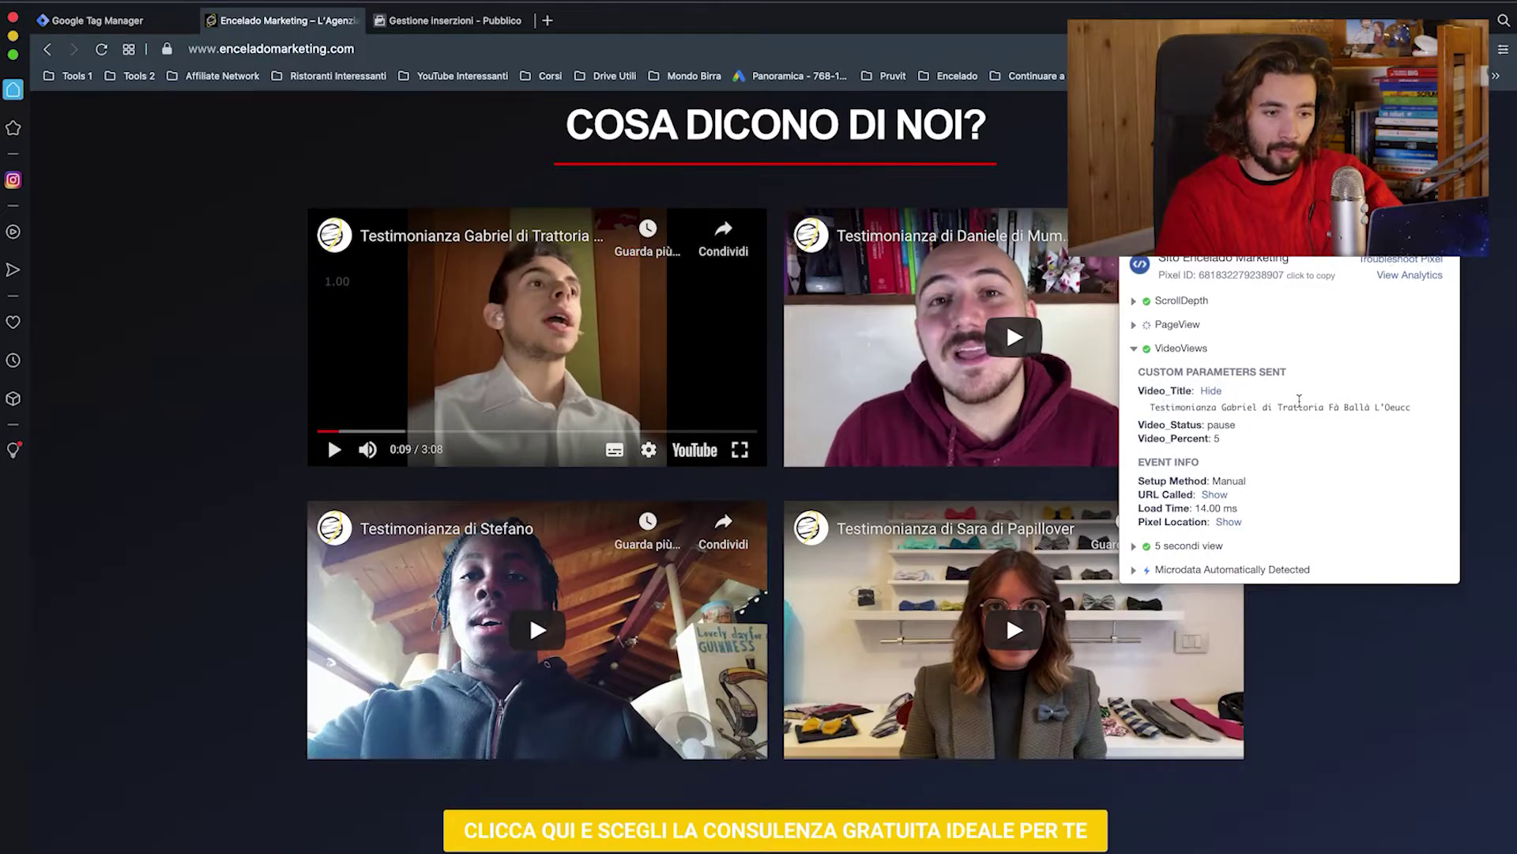
scroll(1216, 466, down, 2)
scroll(1216, 466, down, 1)
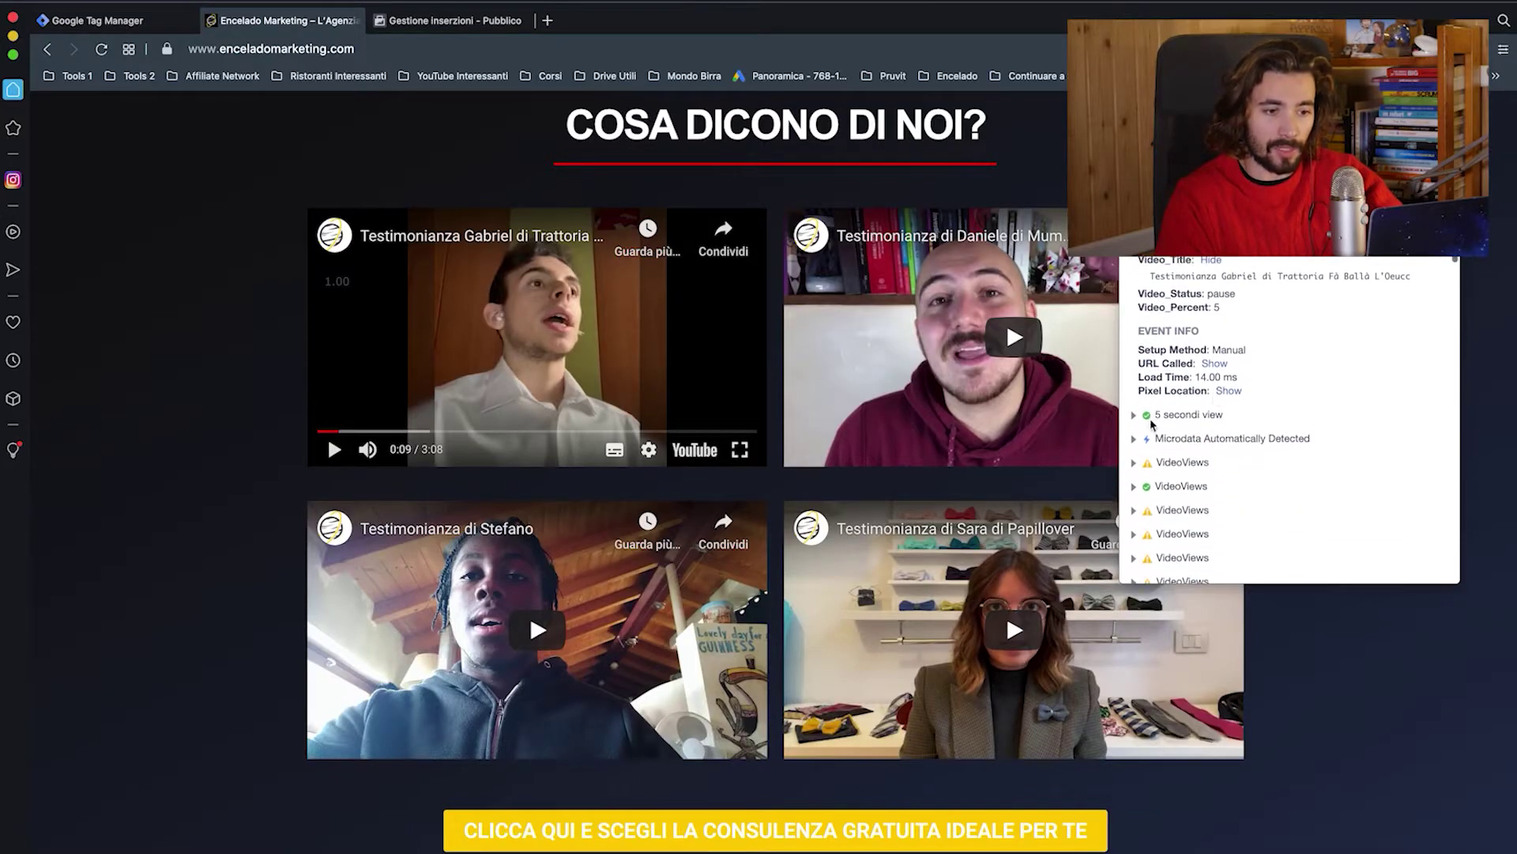
scroll(1213, 335, up, 3)
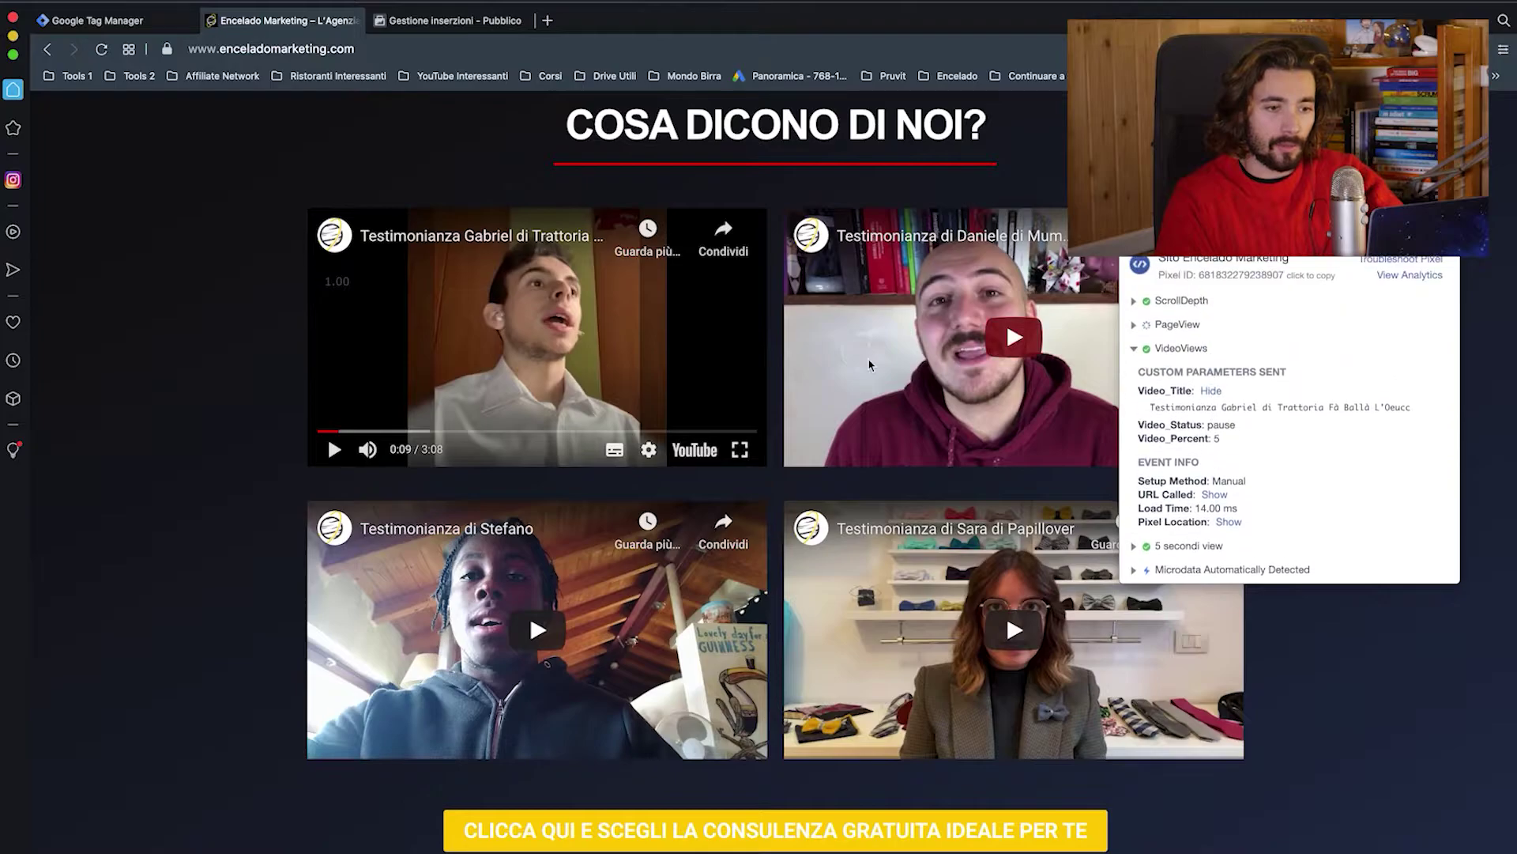
Step: Resume the first testimonial video and skip ahead, inspect the resulting VideoViews event's percent and full title, and pause the video
click(603, 358)
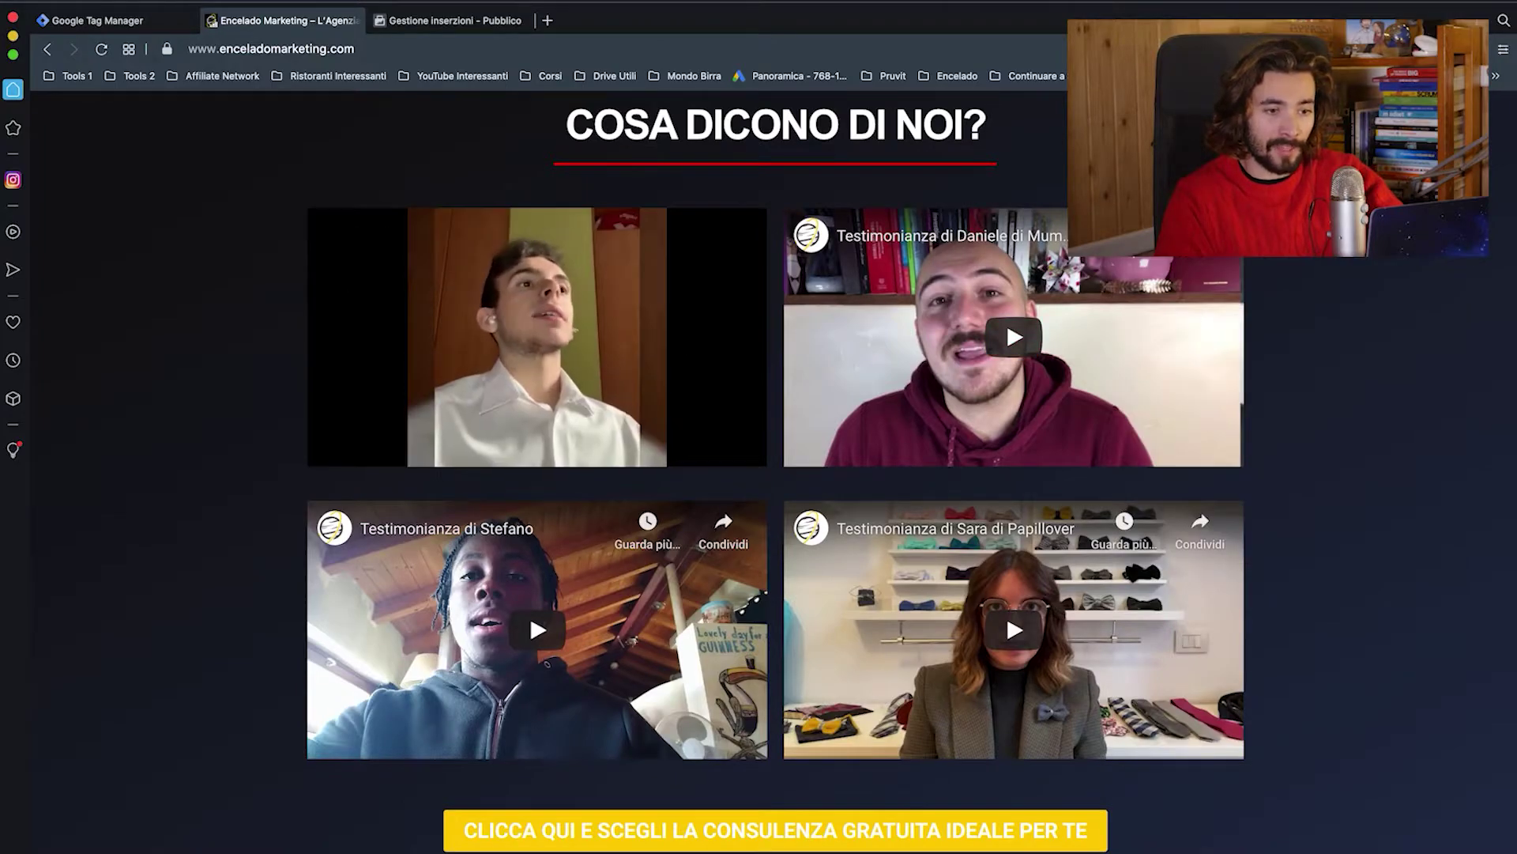
click(1470, 49)
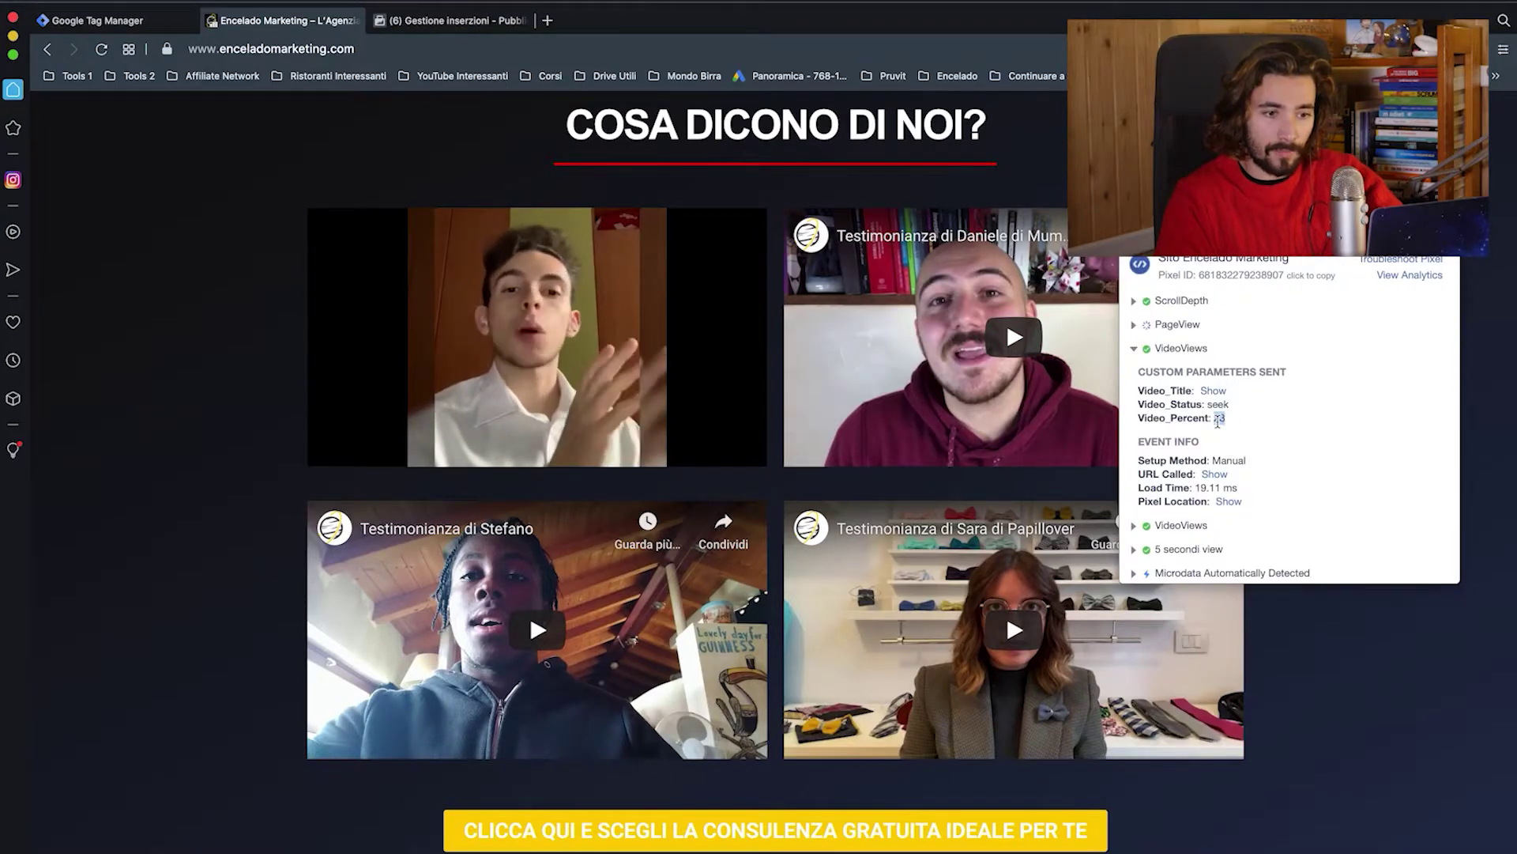
double_click(1220, 417)
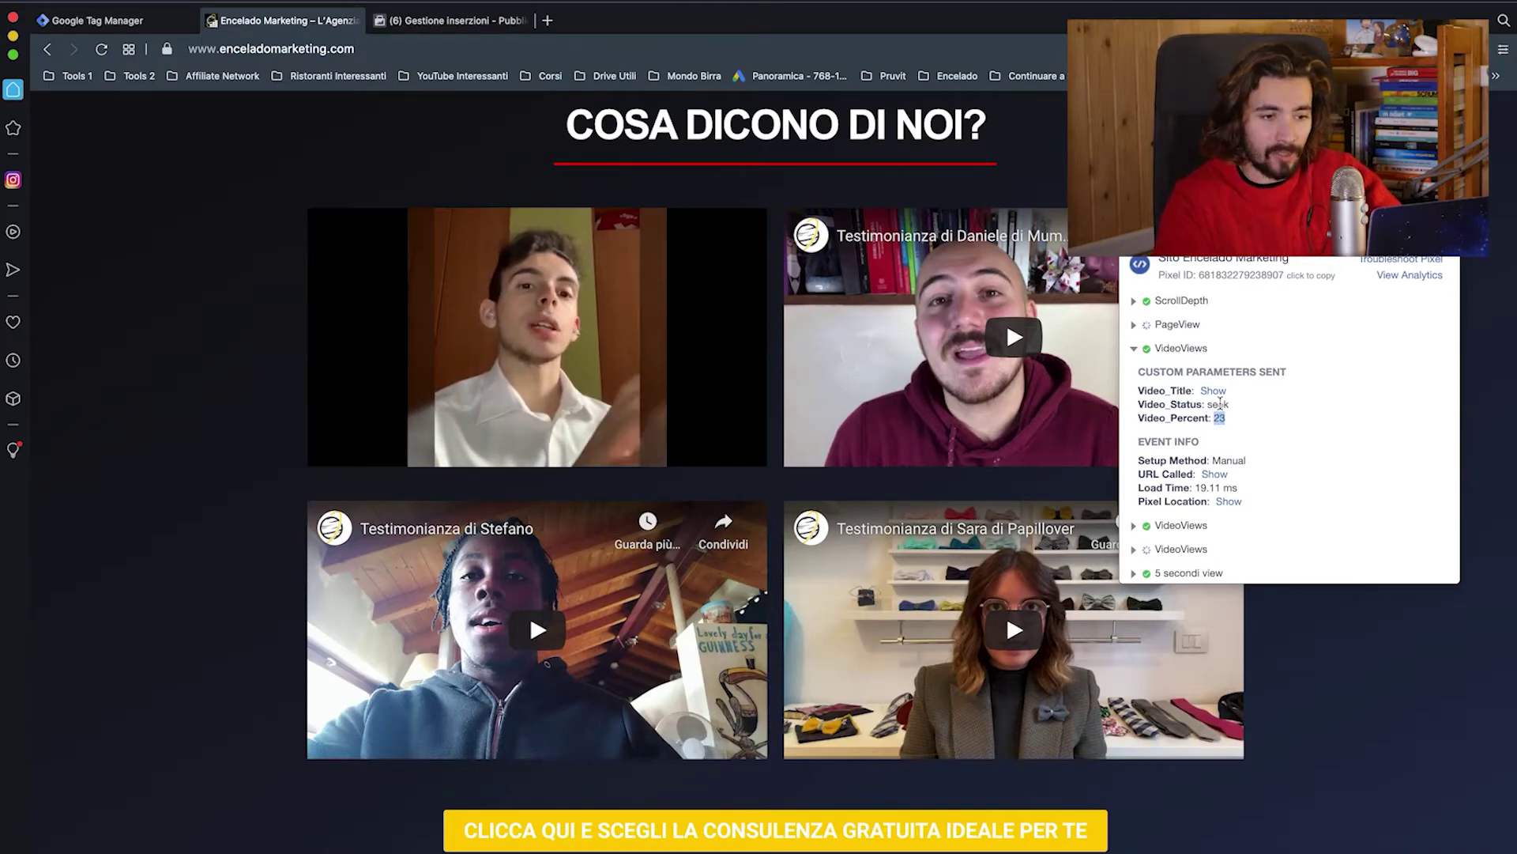
click(1214, 390)
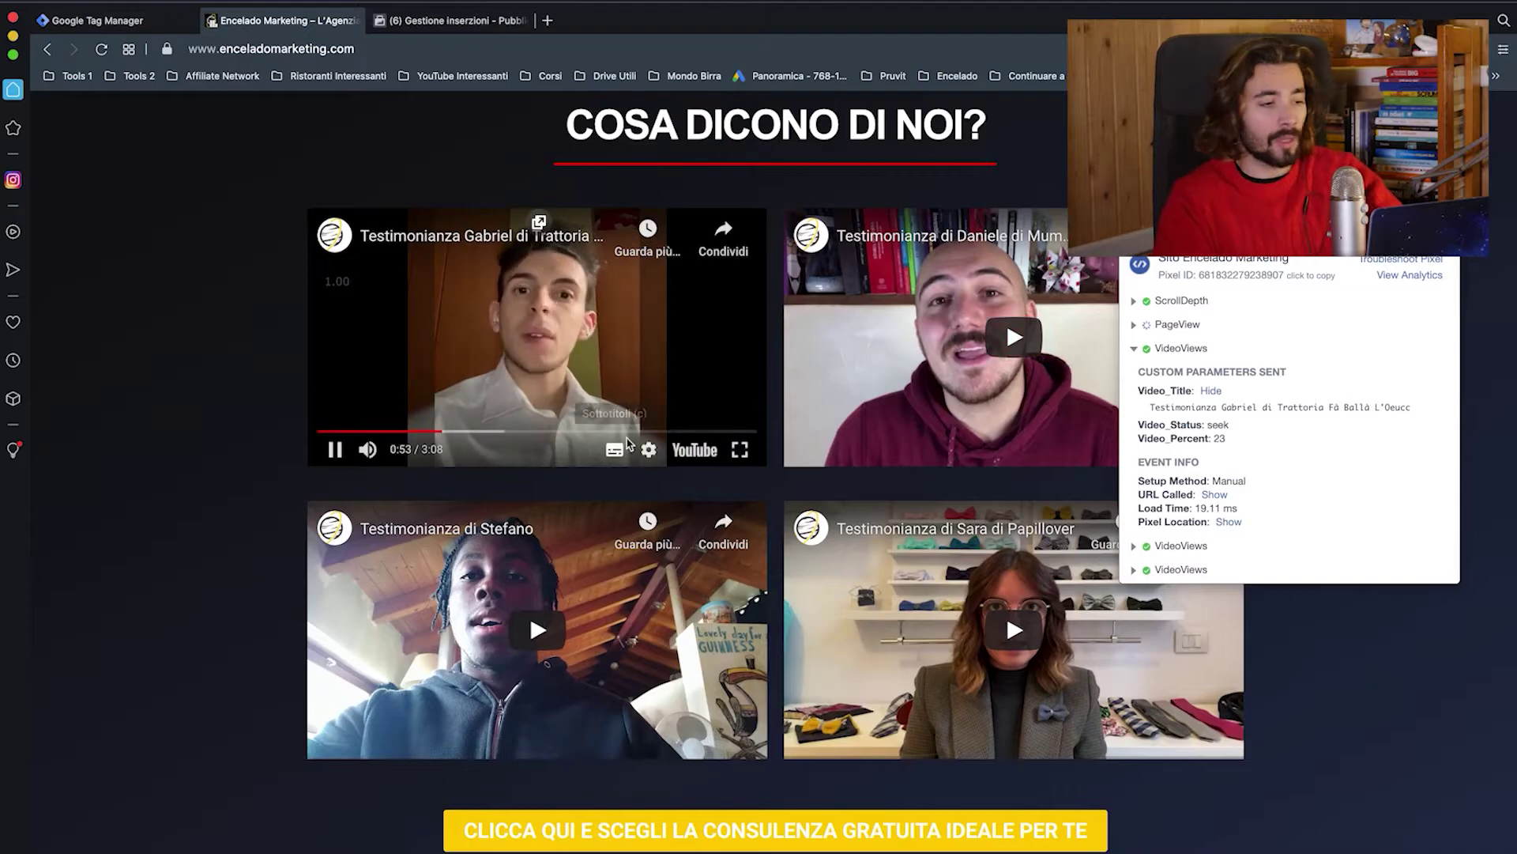
click(537, 332)
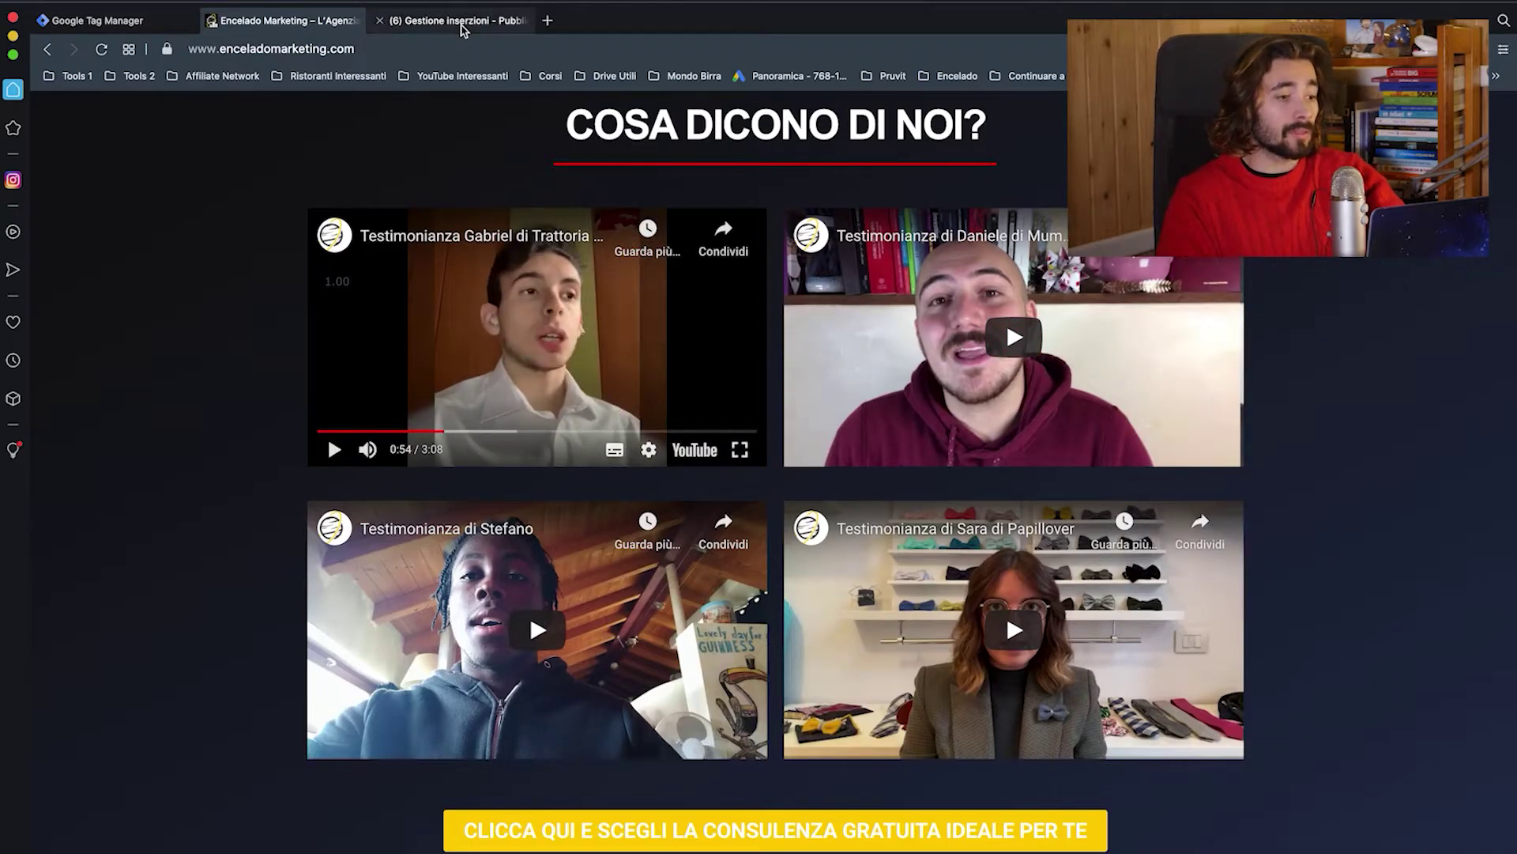
Step: Switch to the Facebook Ads Manager audiences page and start a website custom audience based on the VideoViews event
click(451, 20)
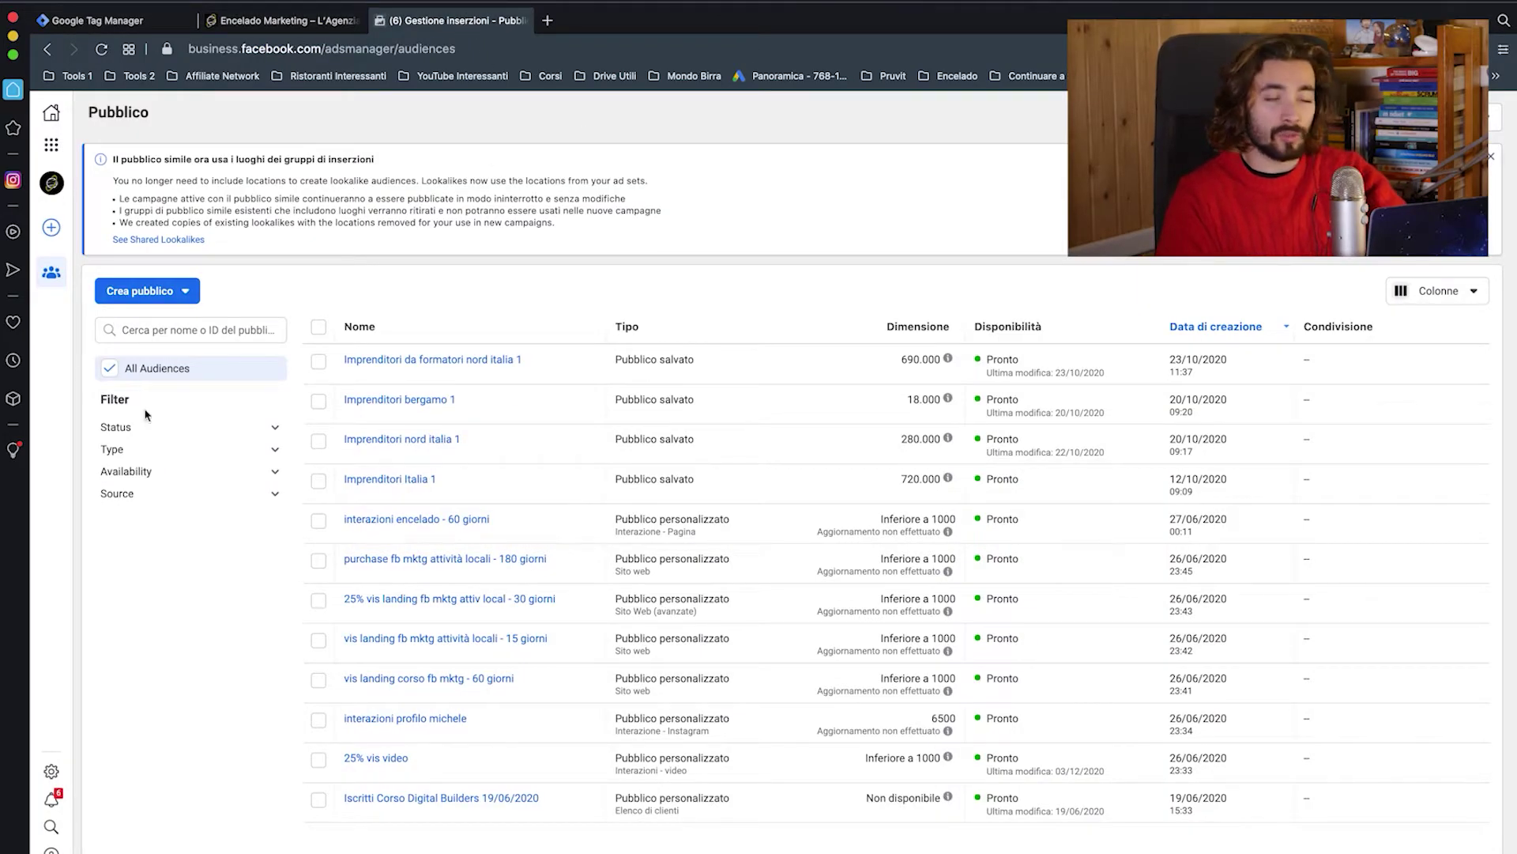
click(189, 292)
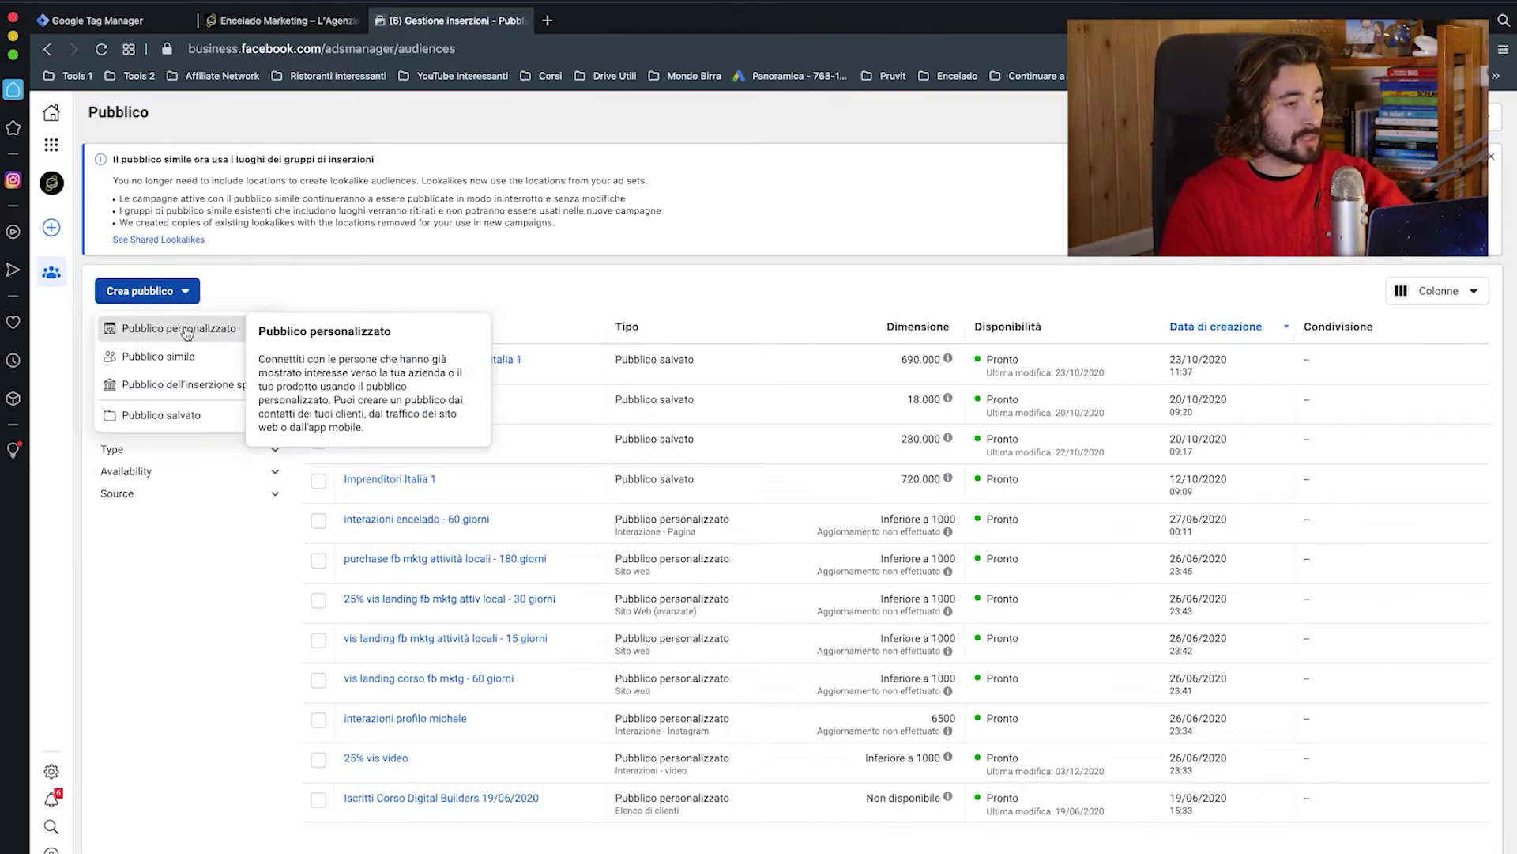
click(187, 328)
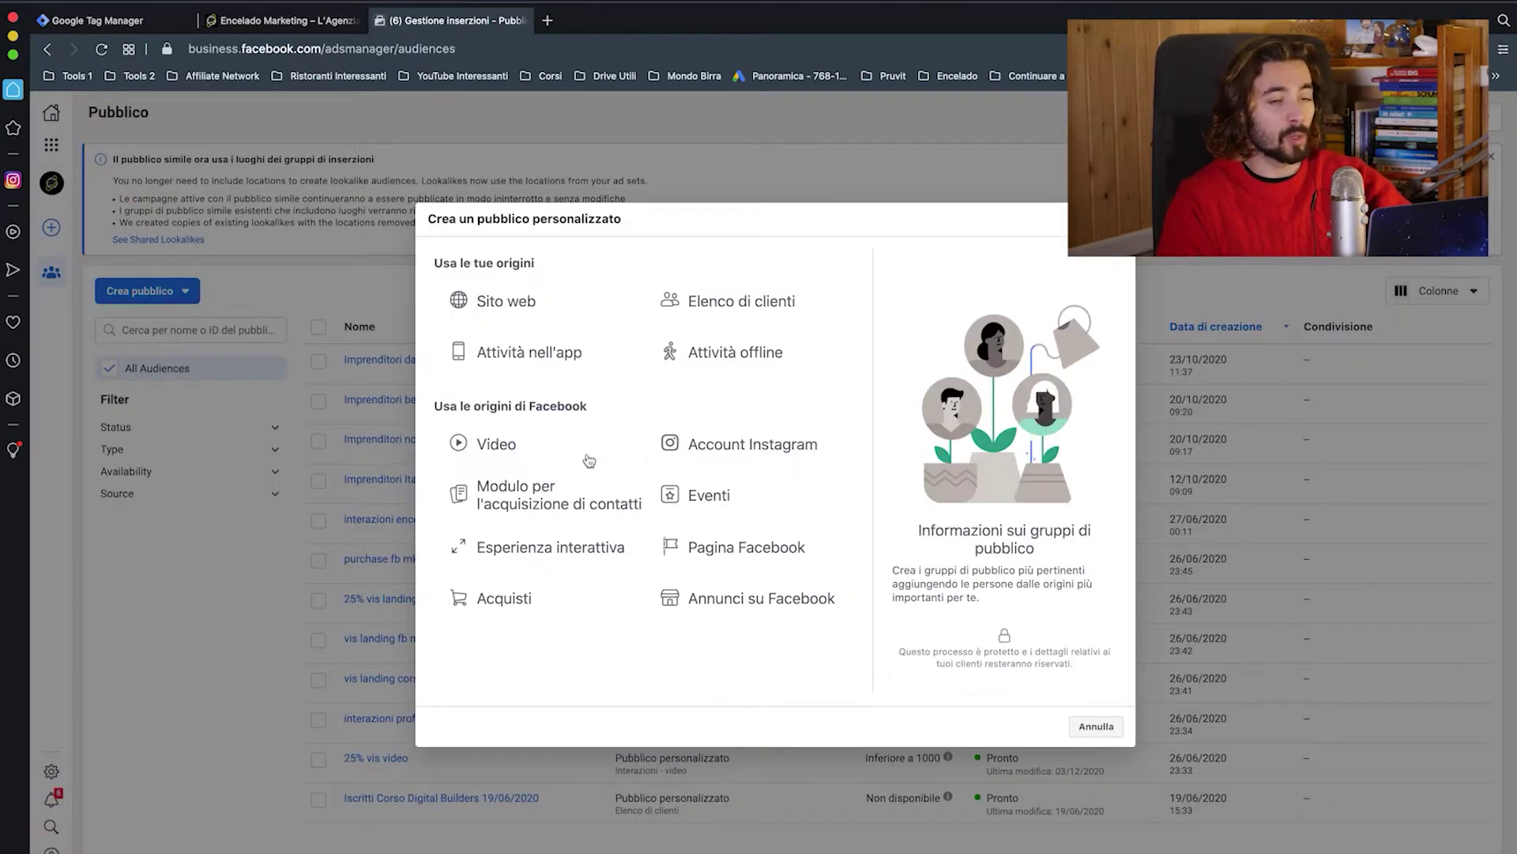
click(542, 304)
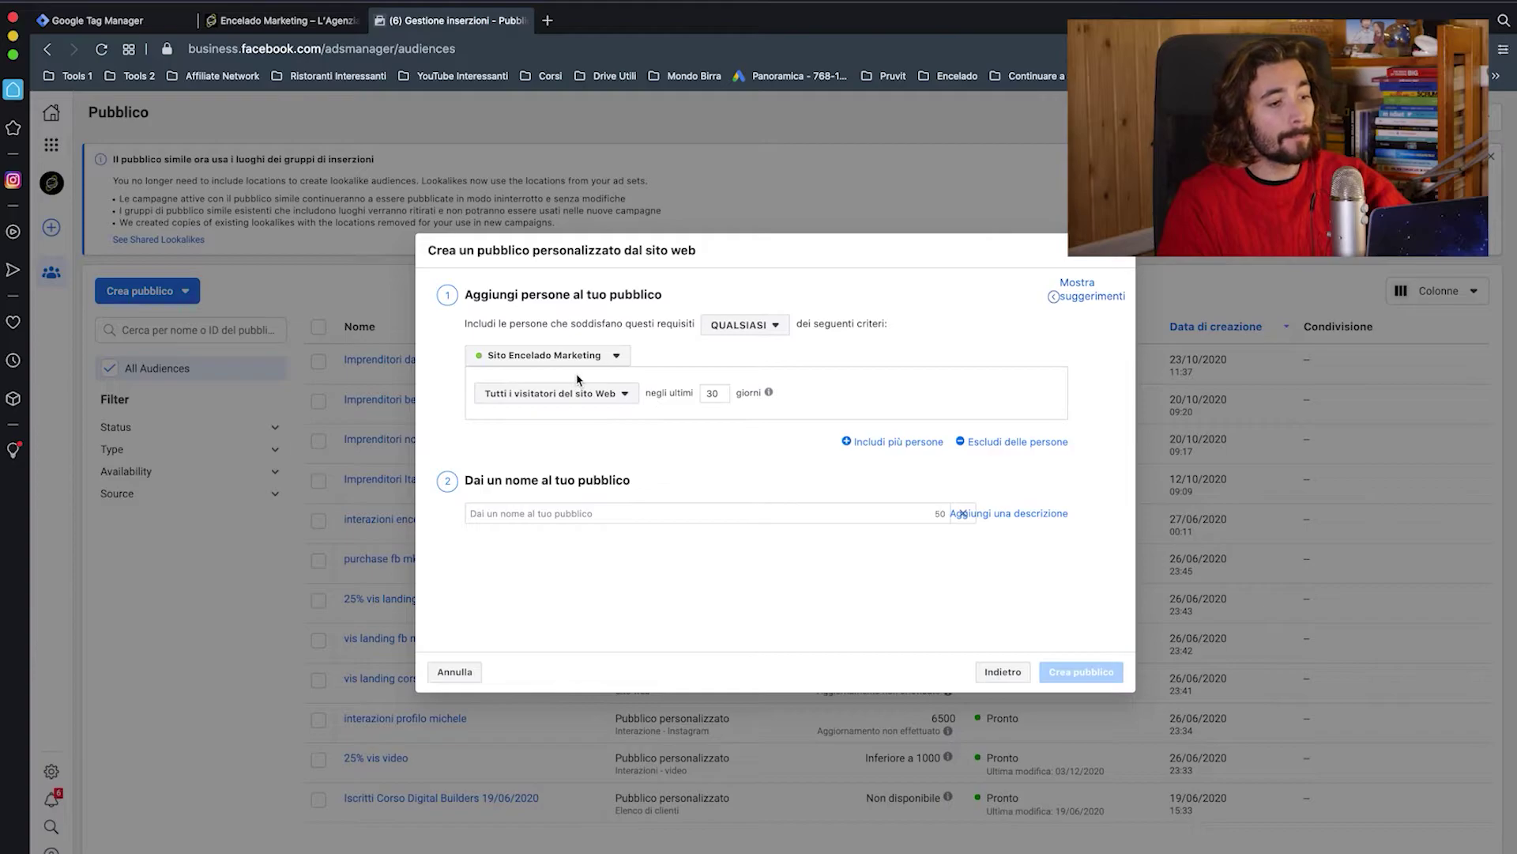
click(581, 394)
click(562, 538)
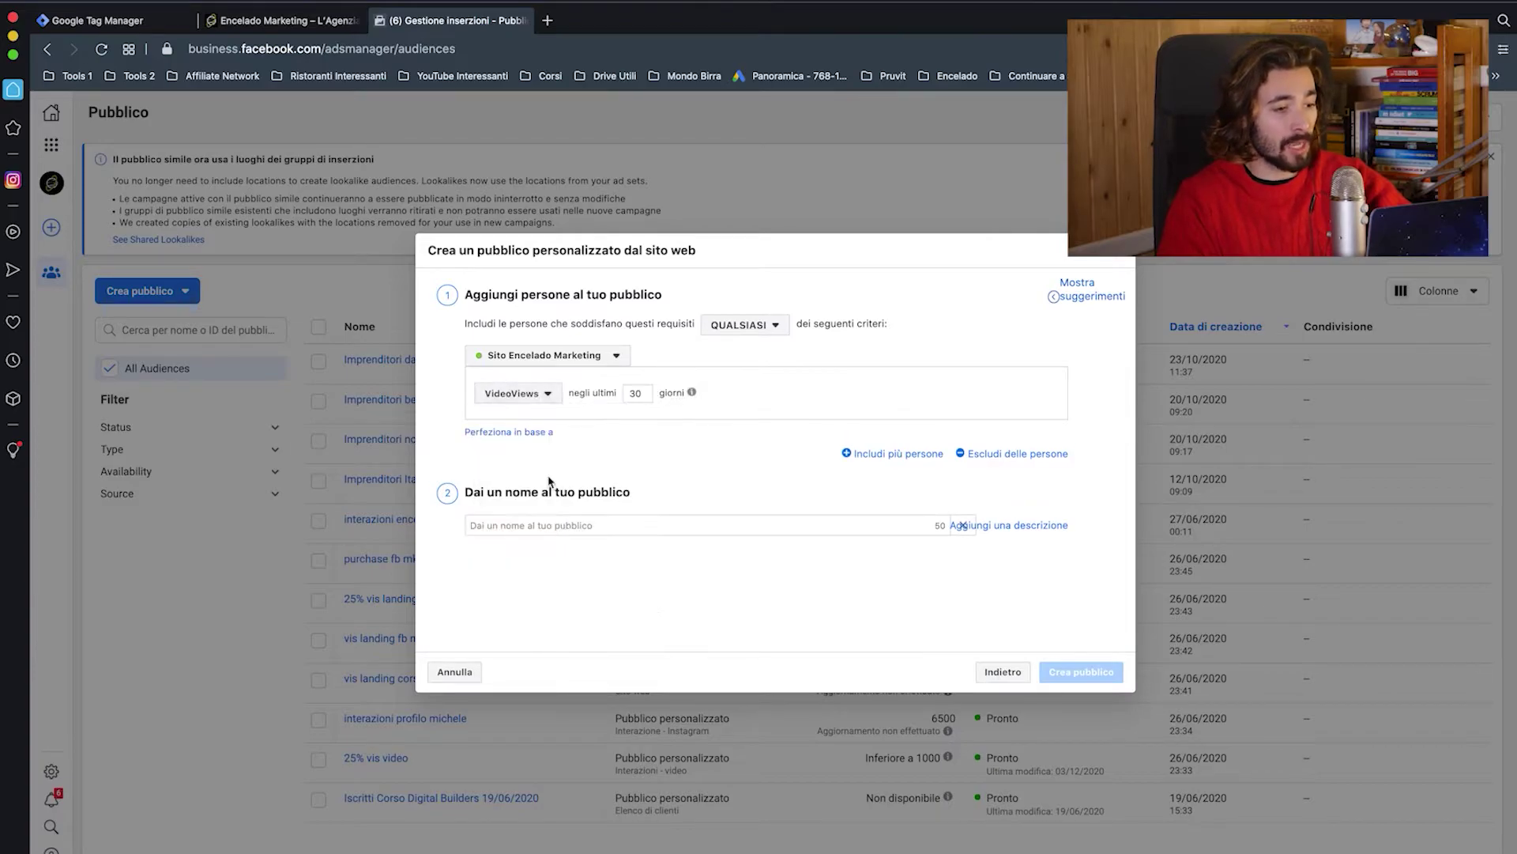
Step: Refine the VideoViews rule by URL or parameter, choosing Video_Title as the parameter
click(510, 431)
click(557, 444)
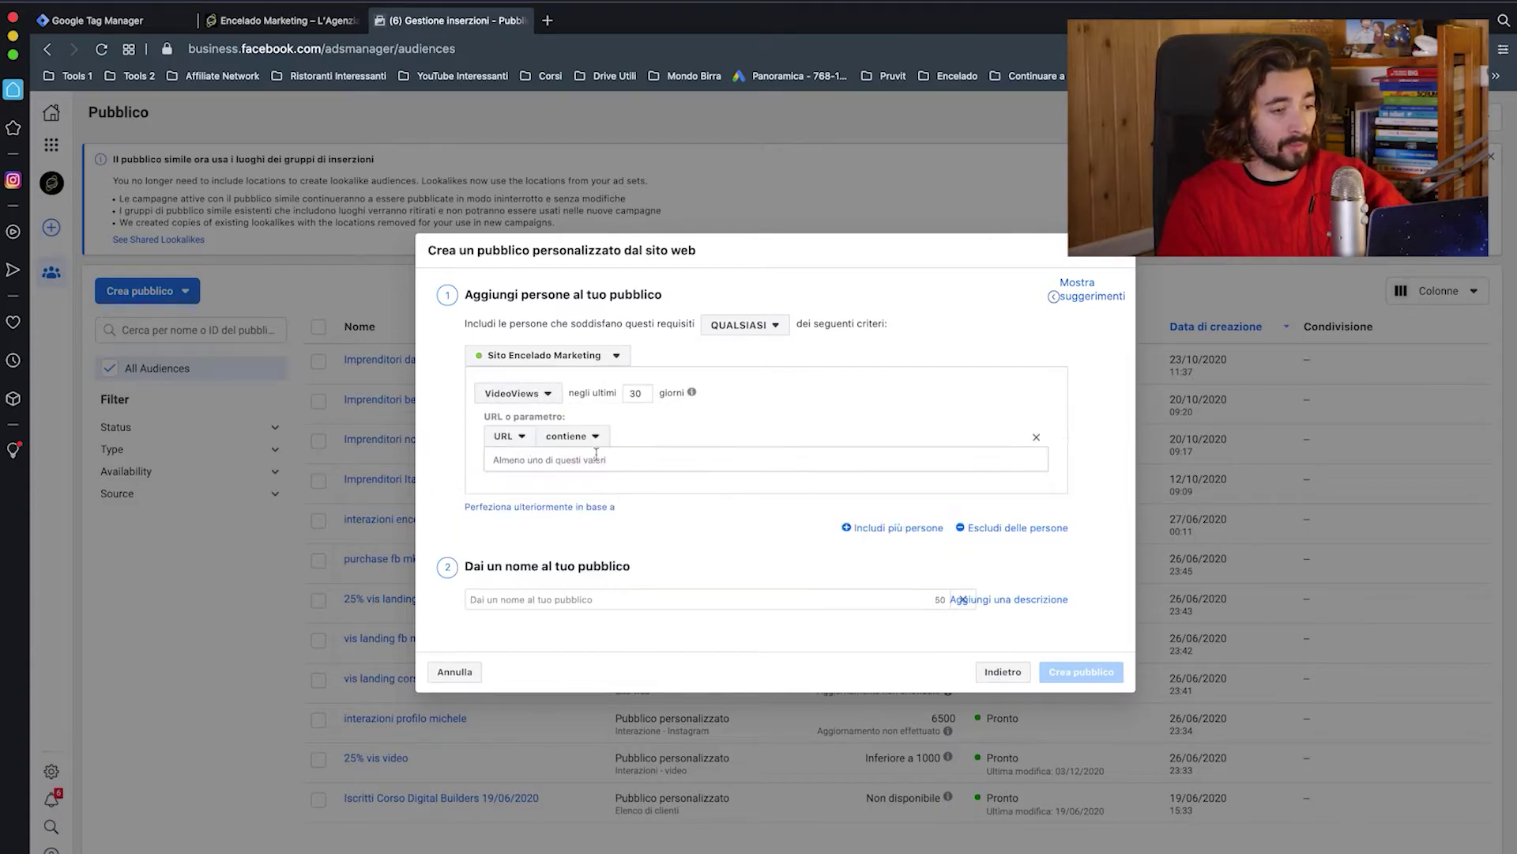
click(523, 441)
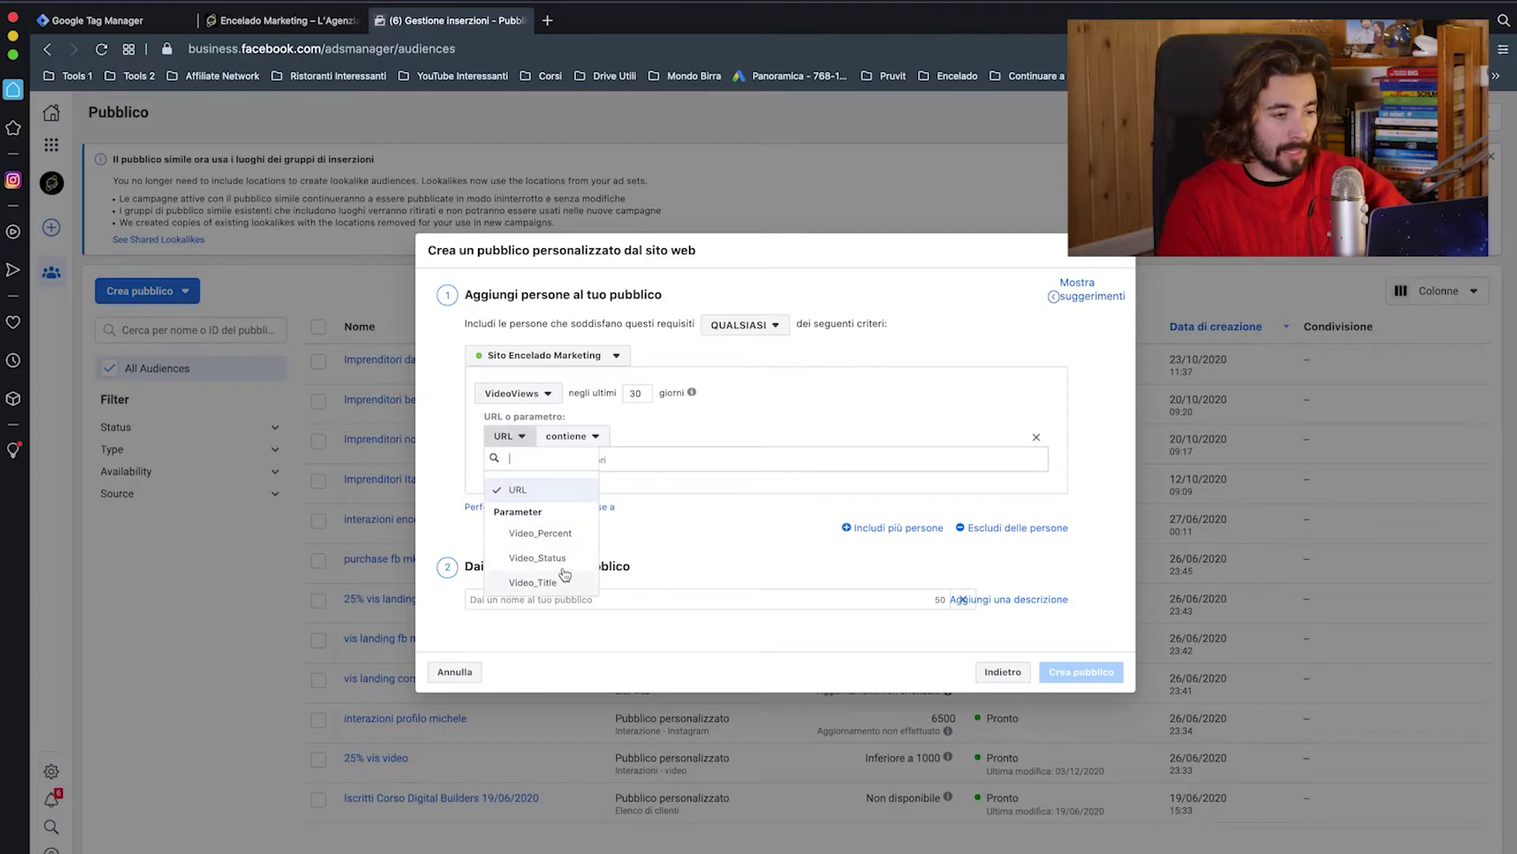
click(533, 582)
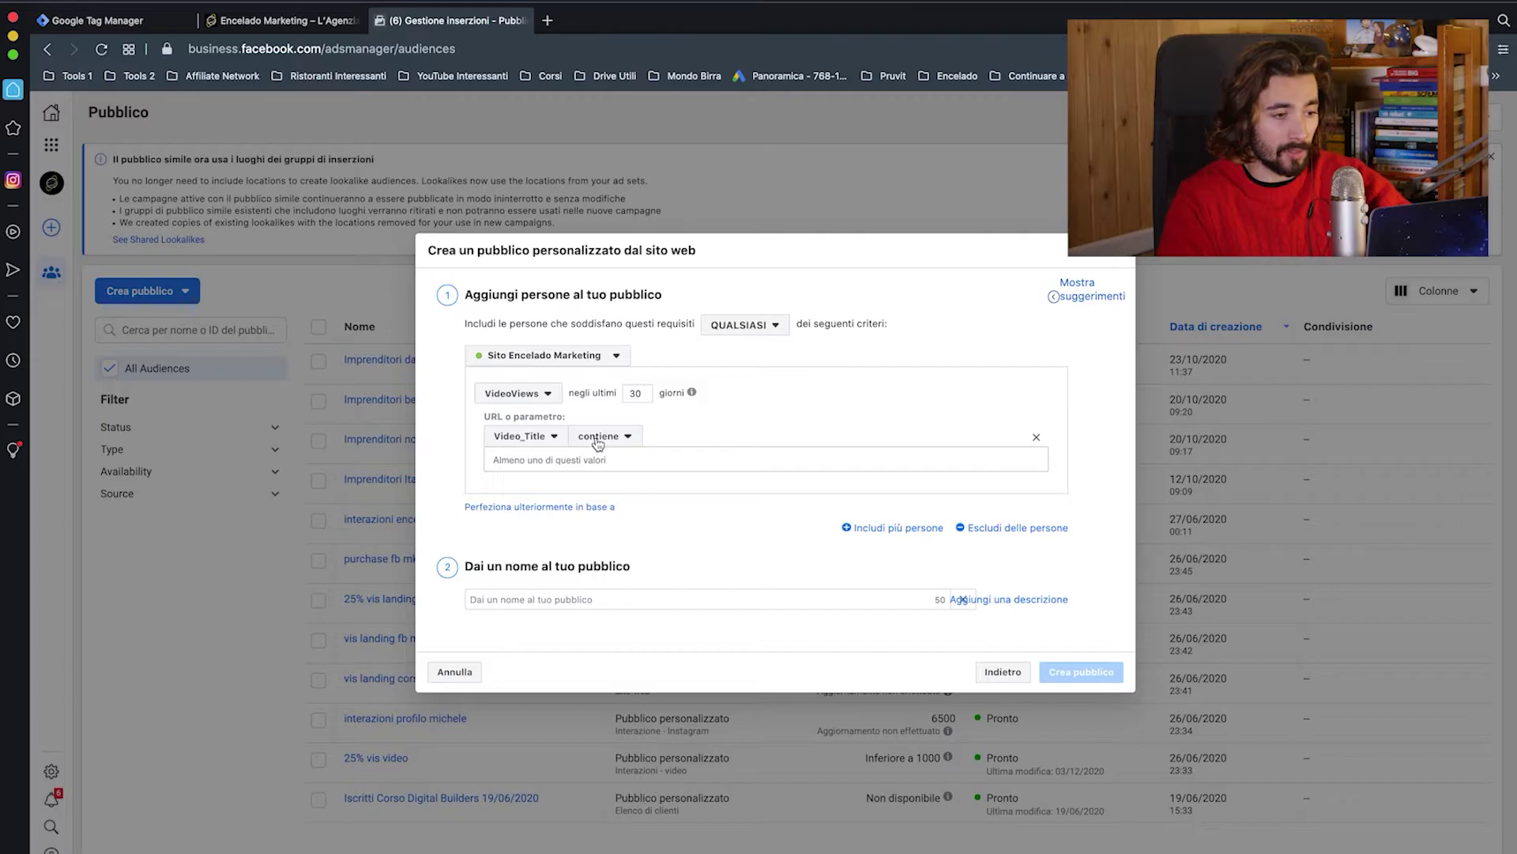
click(540, 438)
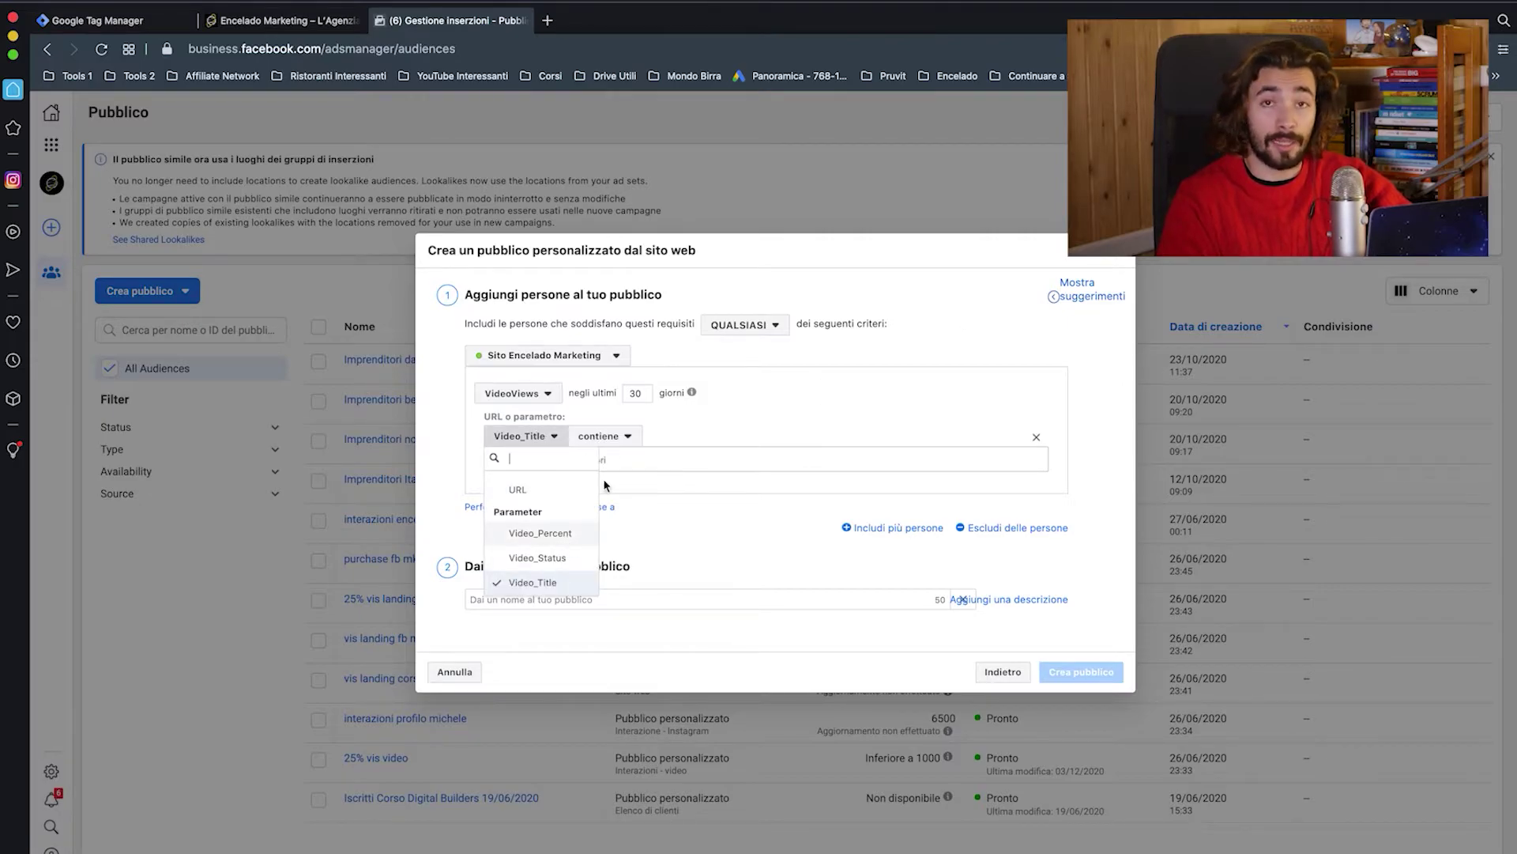
click(698, 500)
Step: Change the refinement to Video_Percent "è superiore a (>)" with the value 50
click(546, 439)
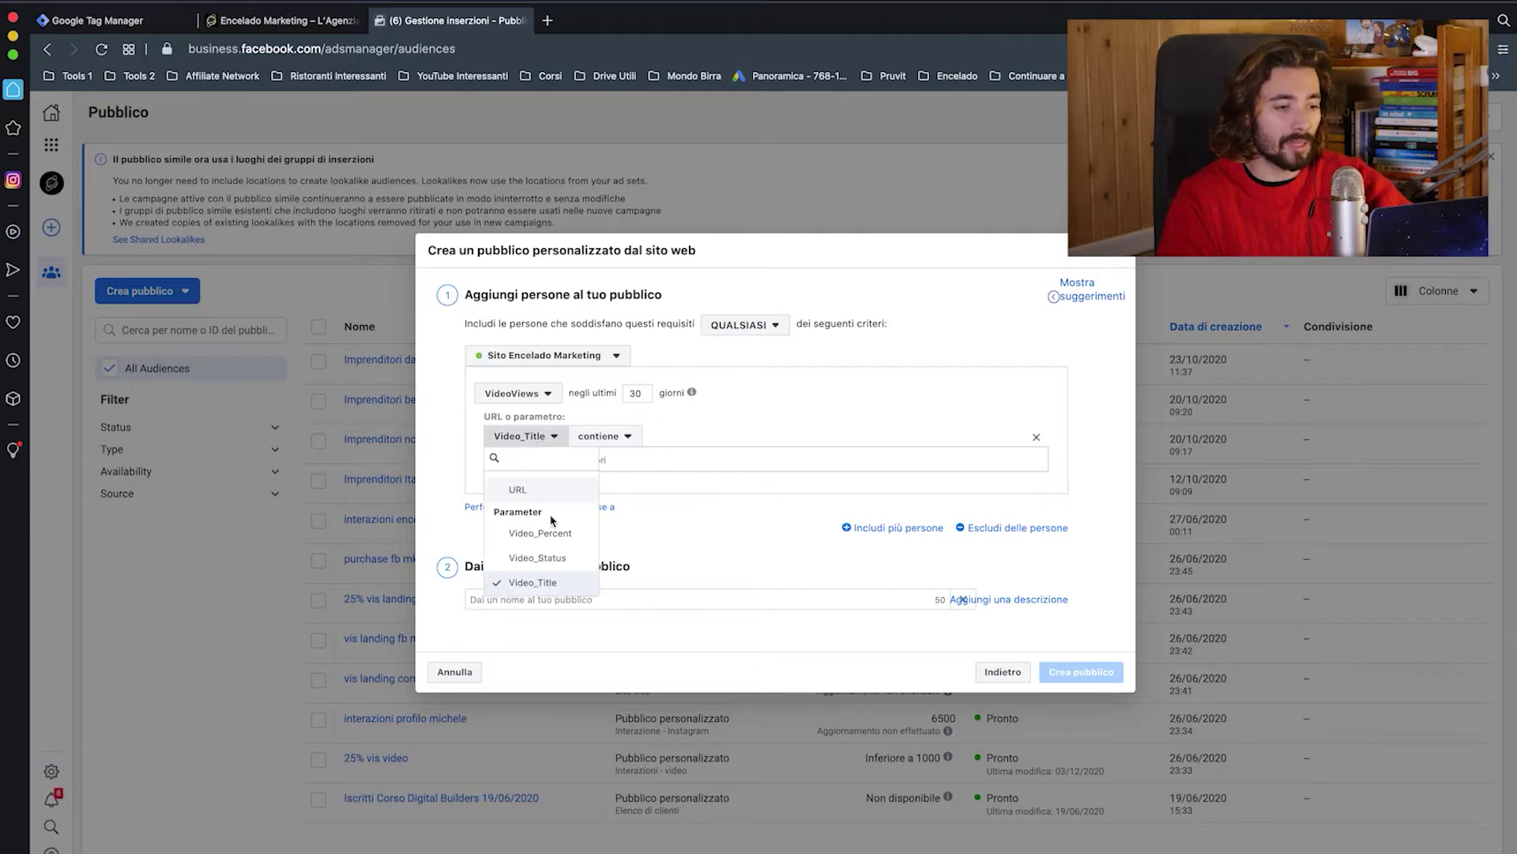
click(554, 535)
click(620, 435)
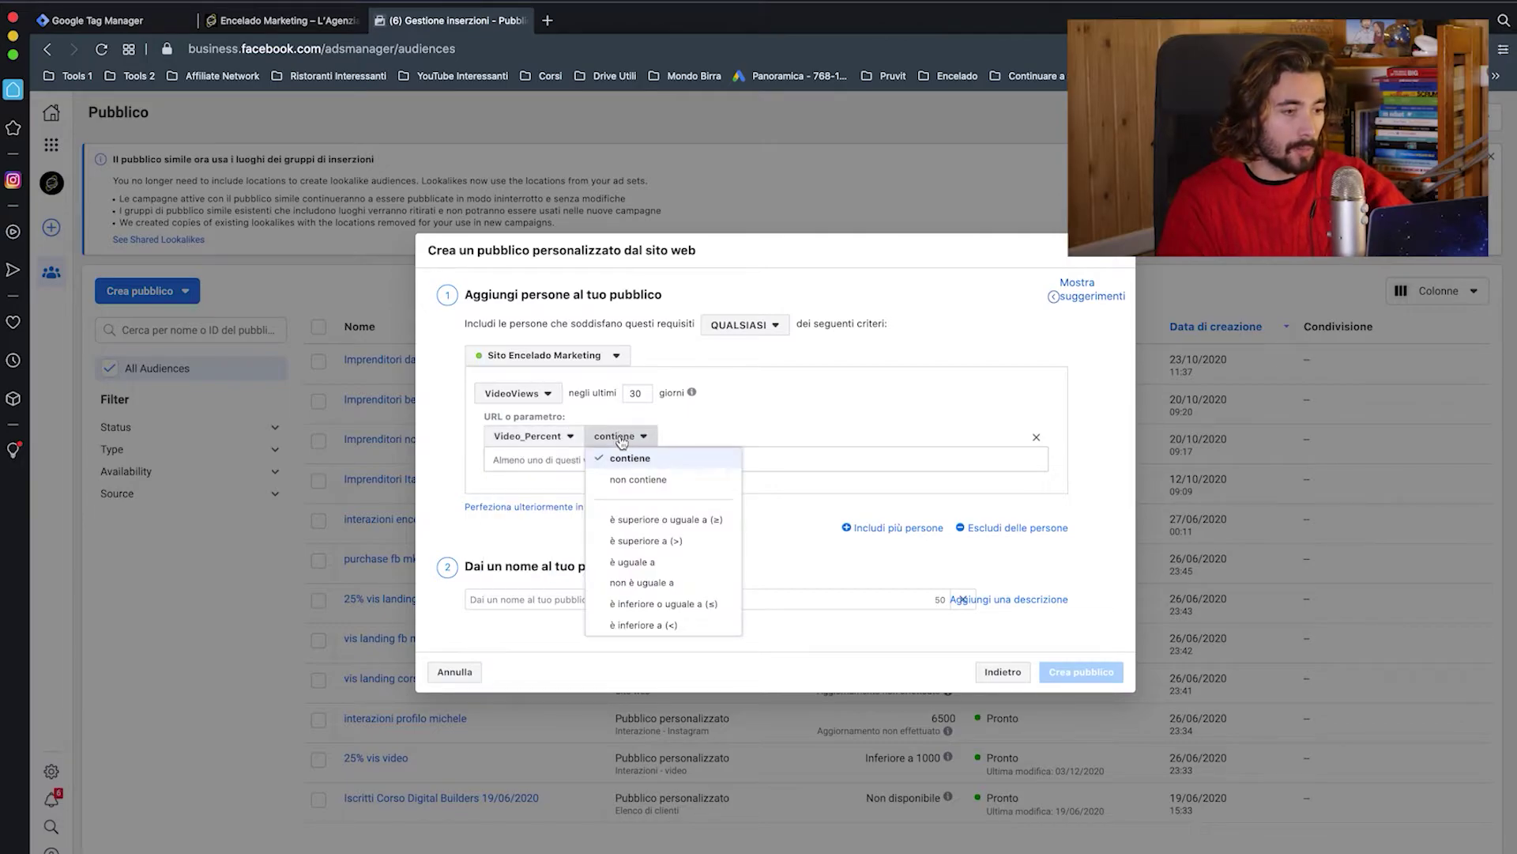
click(668, 540)
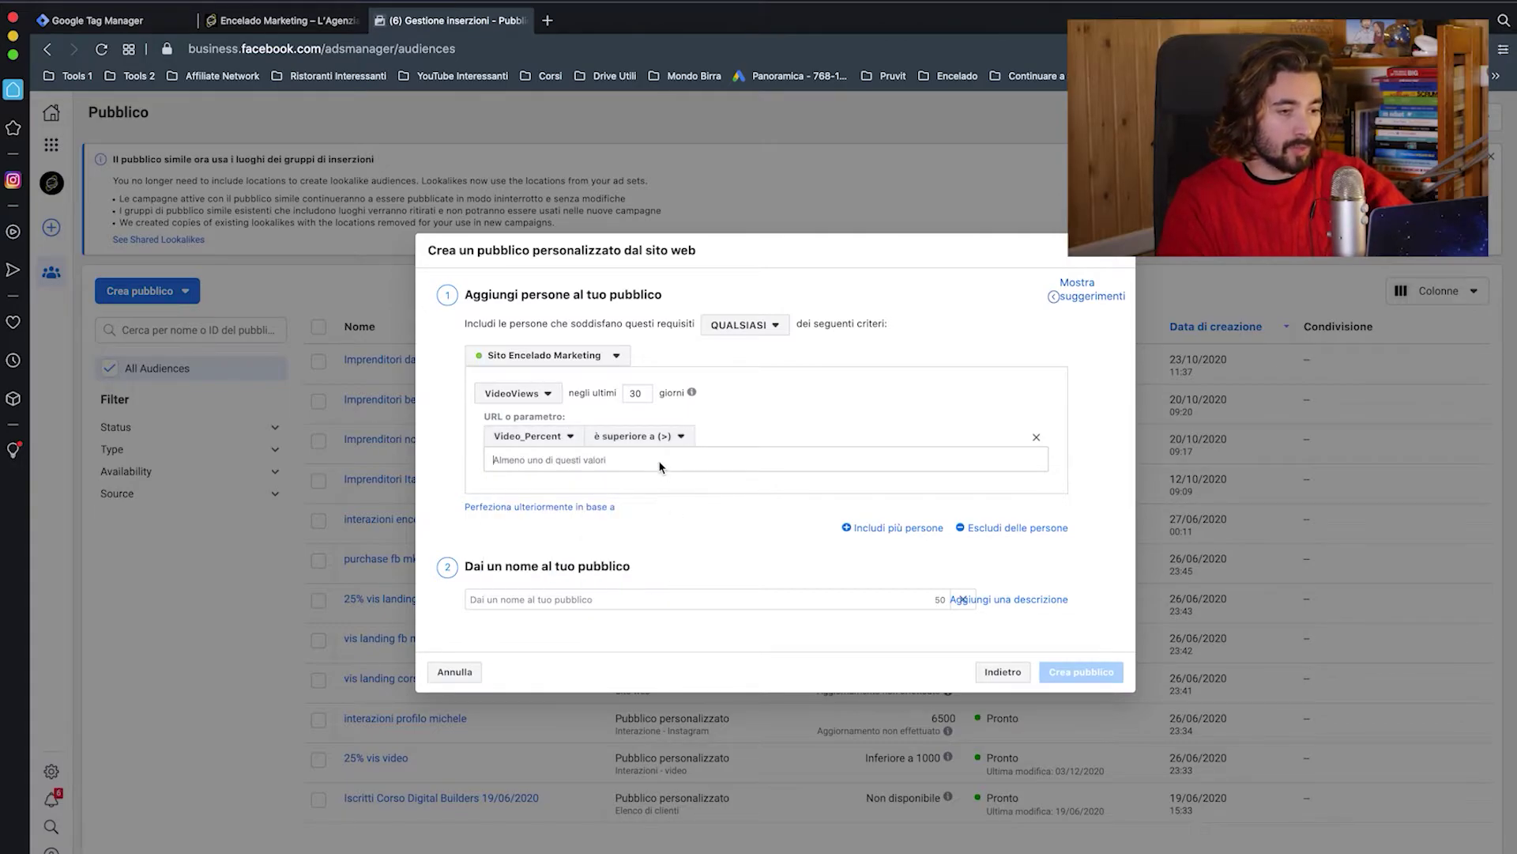
text(50)
key(Return)
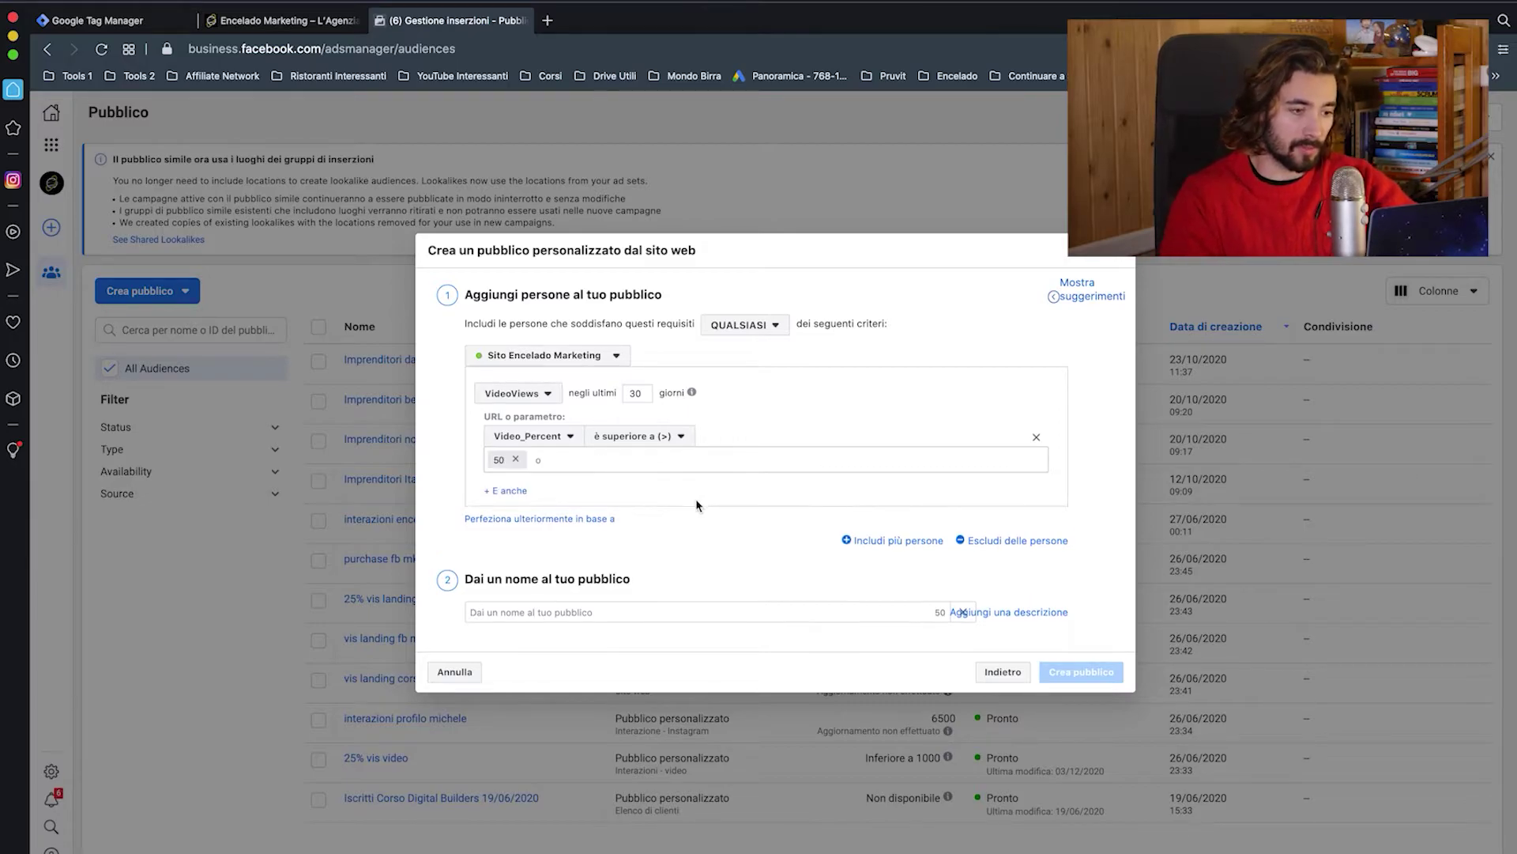
Step: Add a further condition to the VideoViews rule requiring that the URL contains "socialblabla"
click(554, 520)
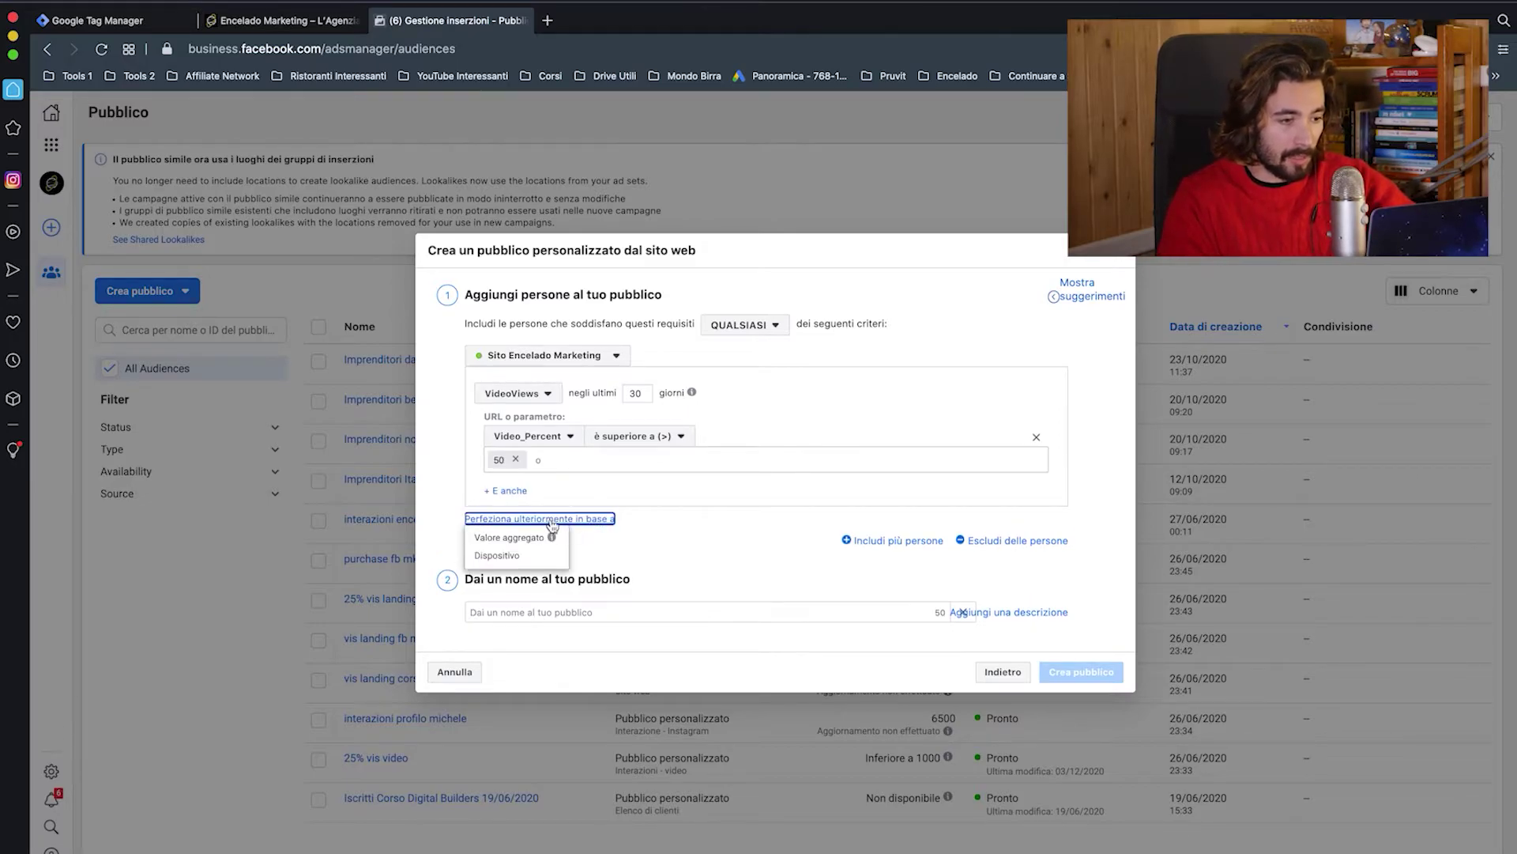
click(677, 542)
click(510, 491)
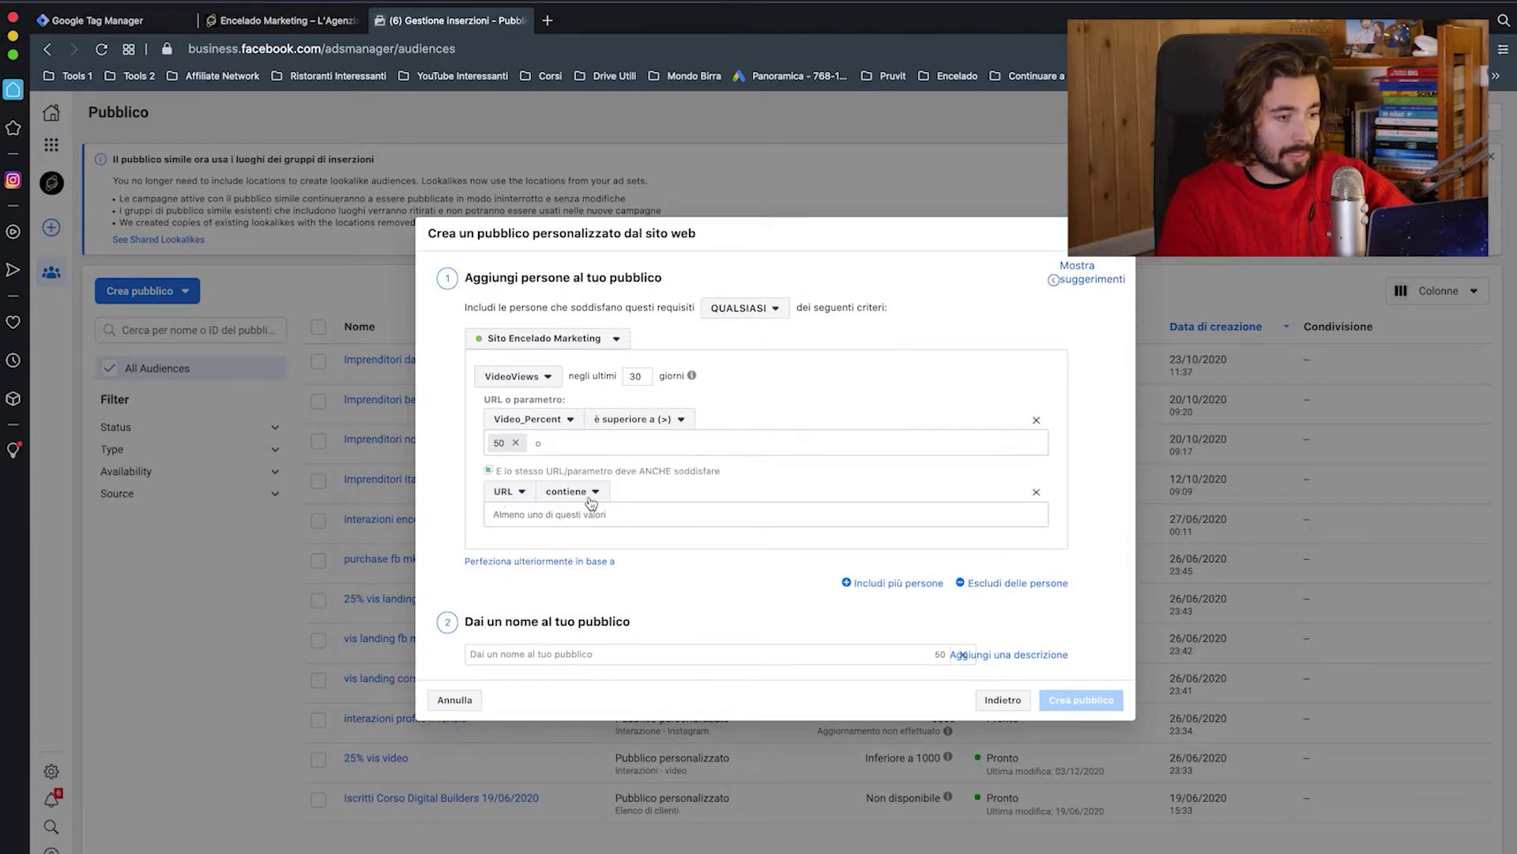
click(590, 496)
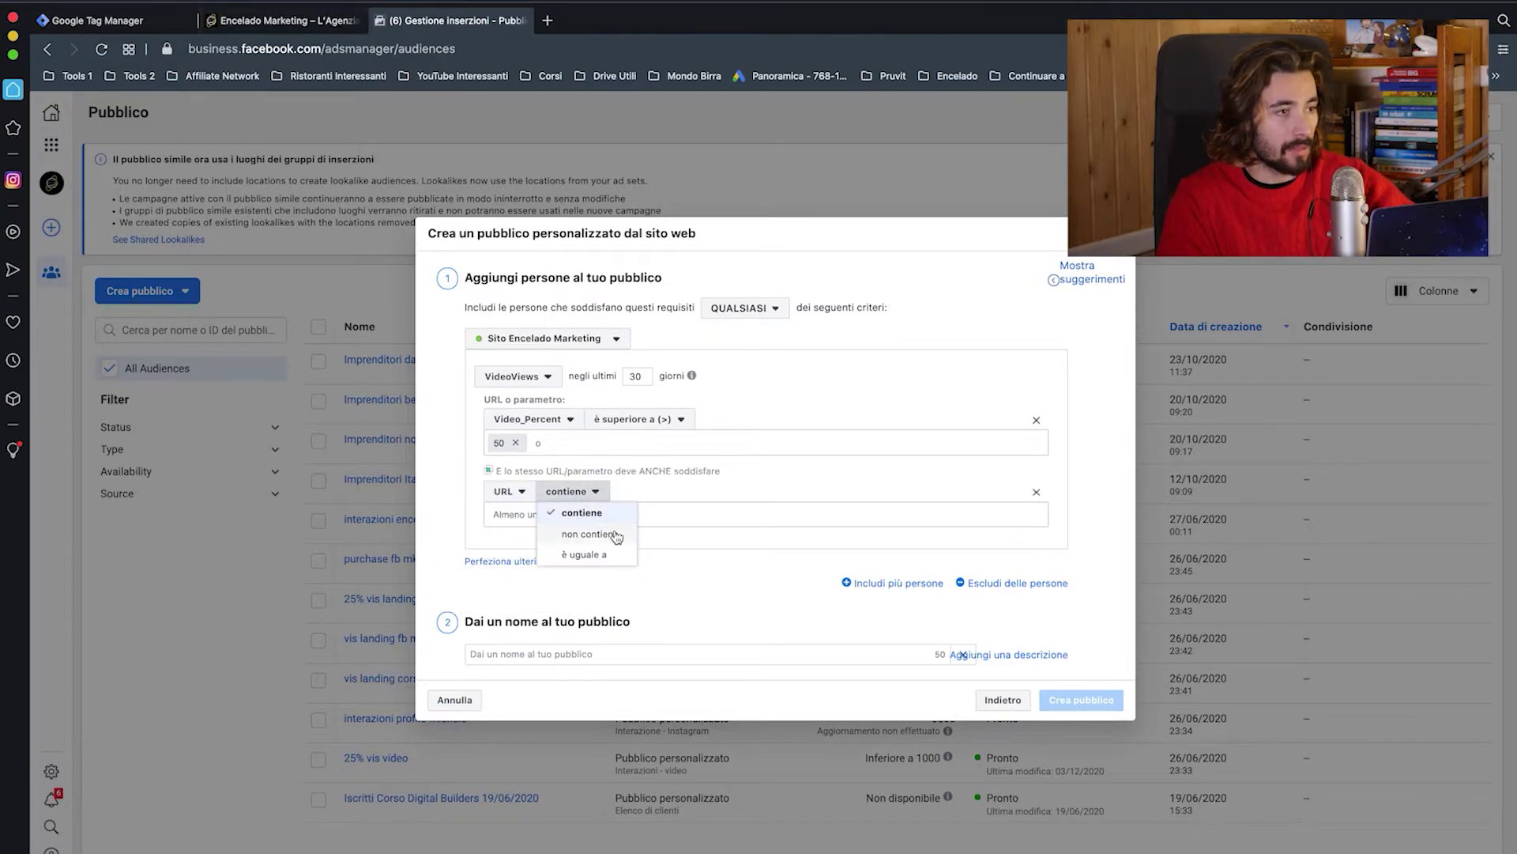
click(726, 519)
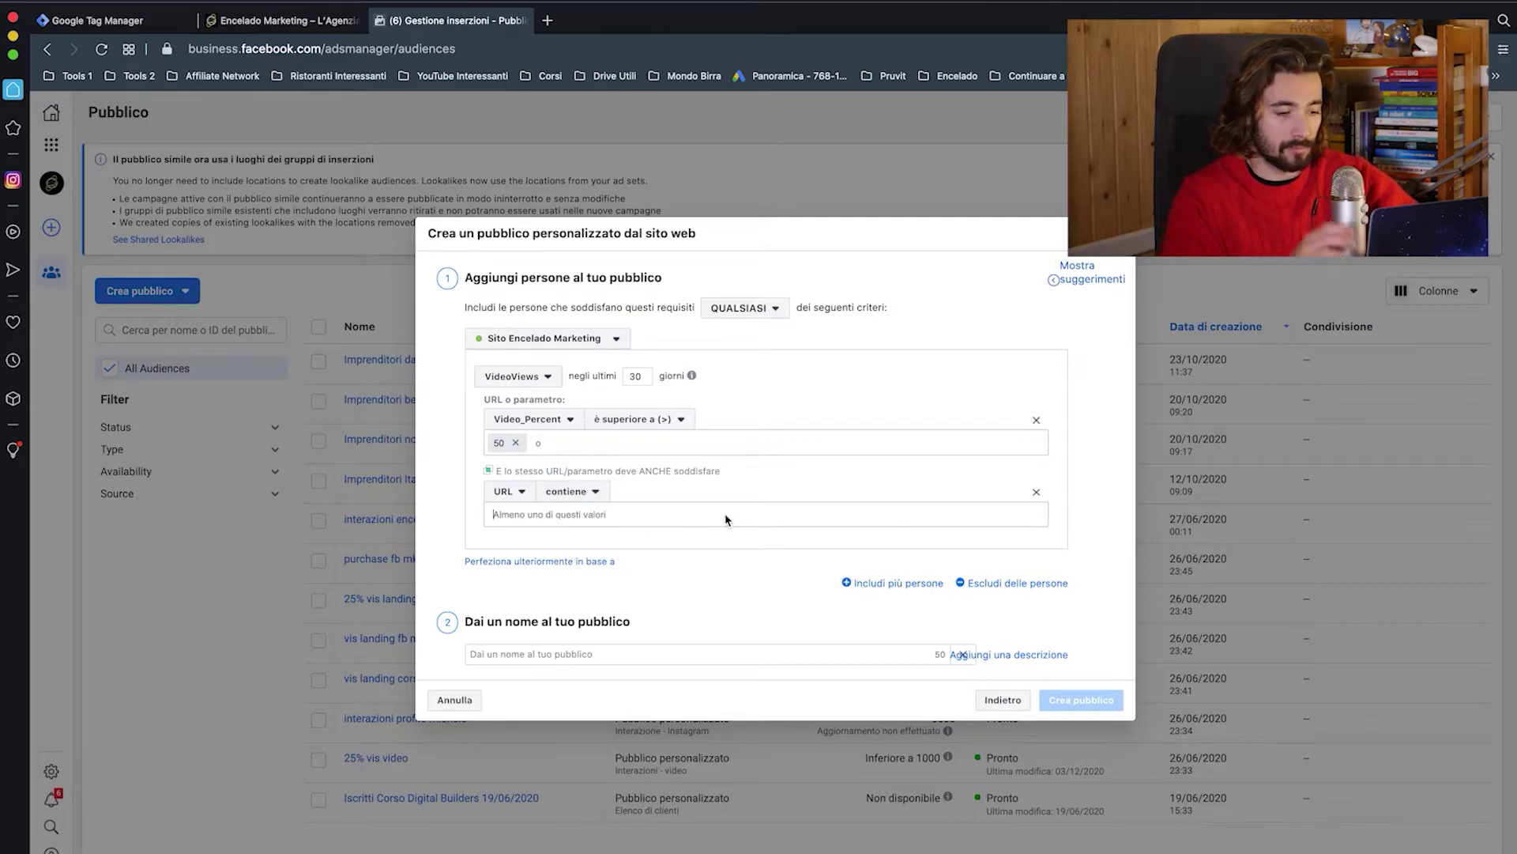
text(social)
key(Return)
key(BackSpace)
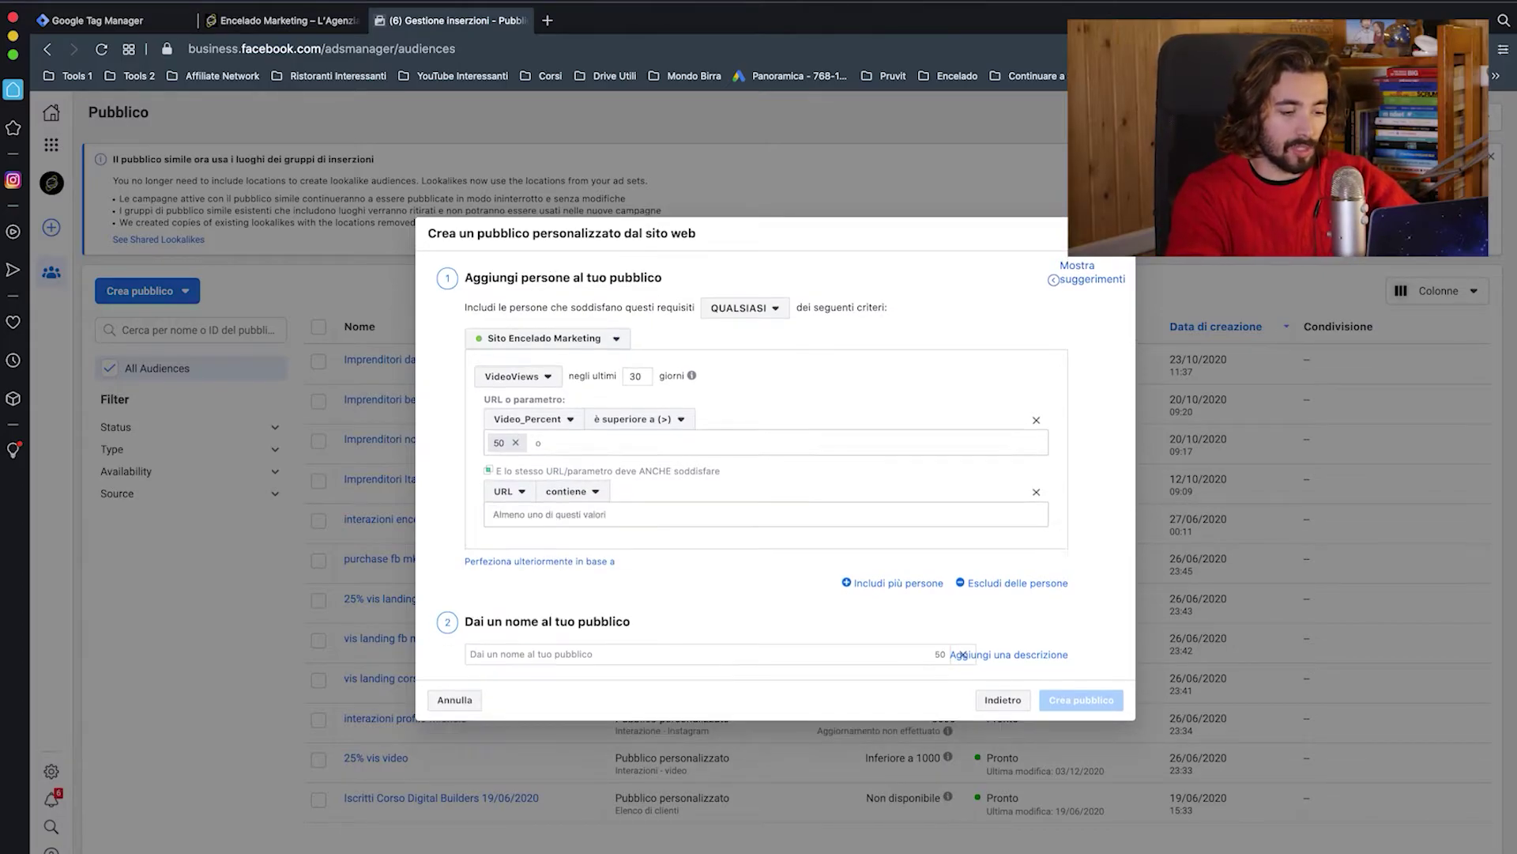
text(socialblabla)
key(Return)
text(b)
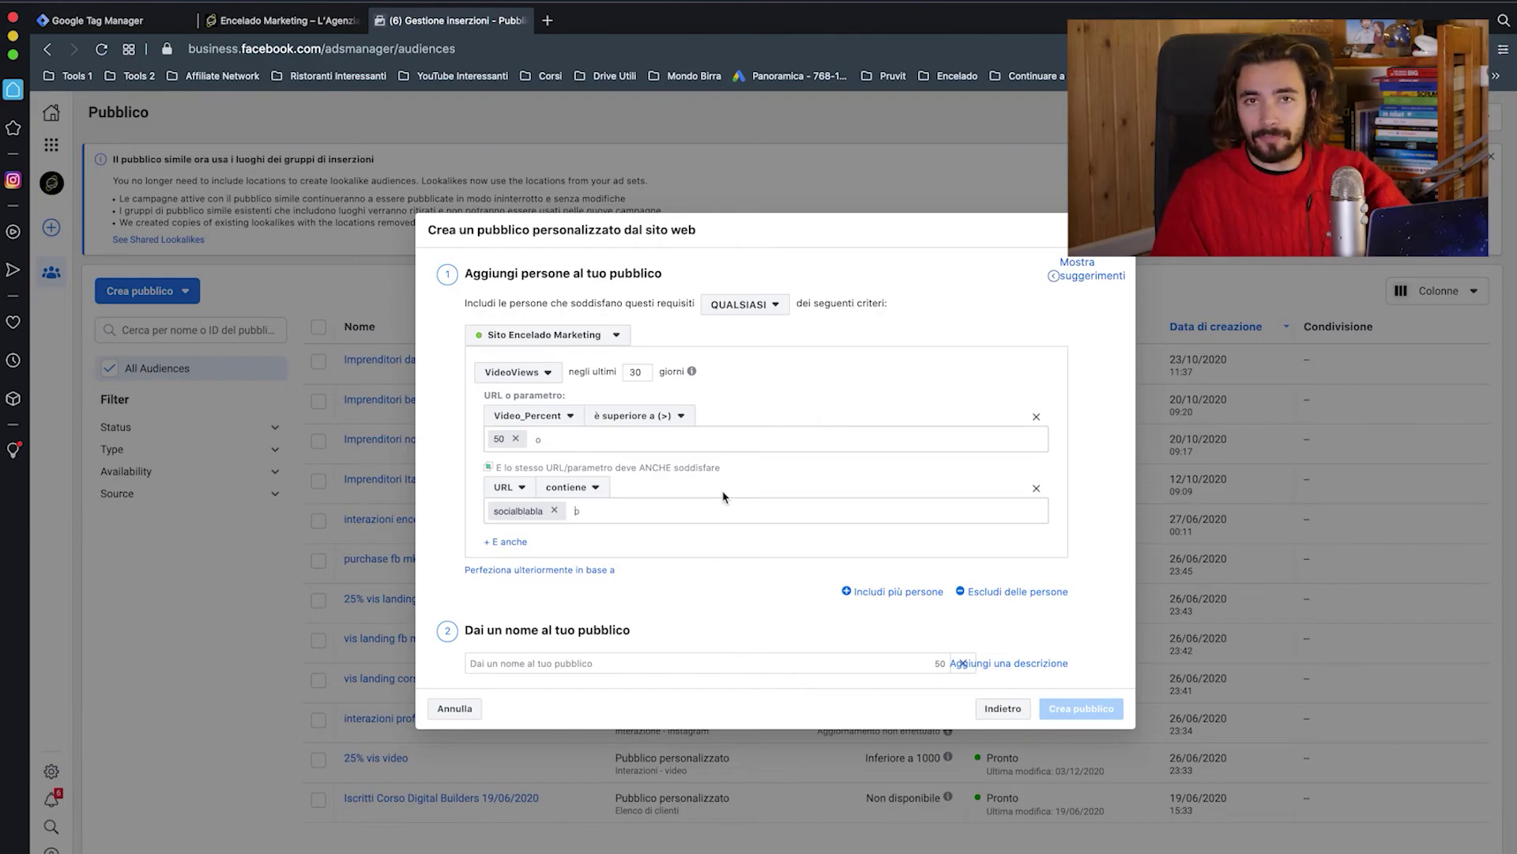
text(b)
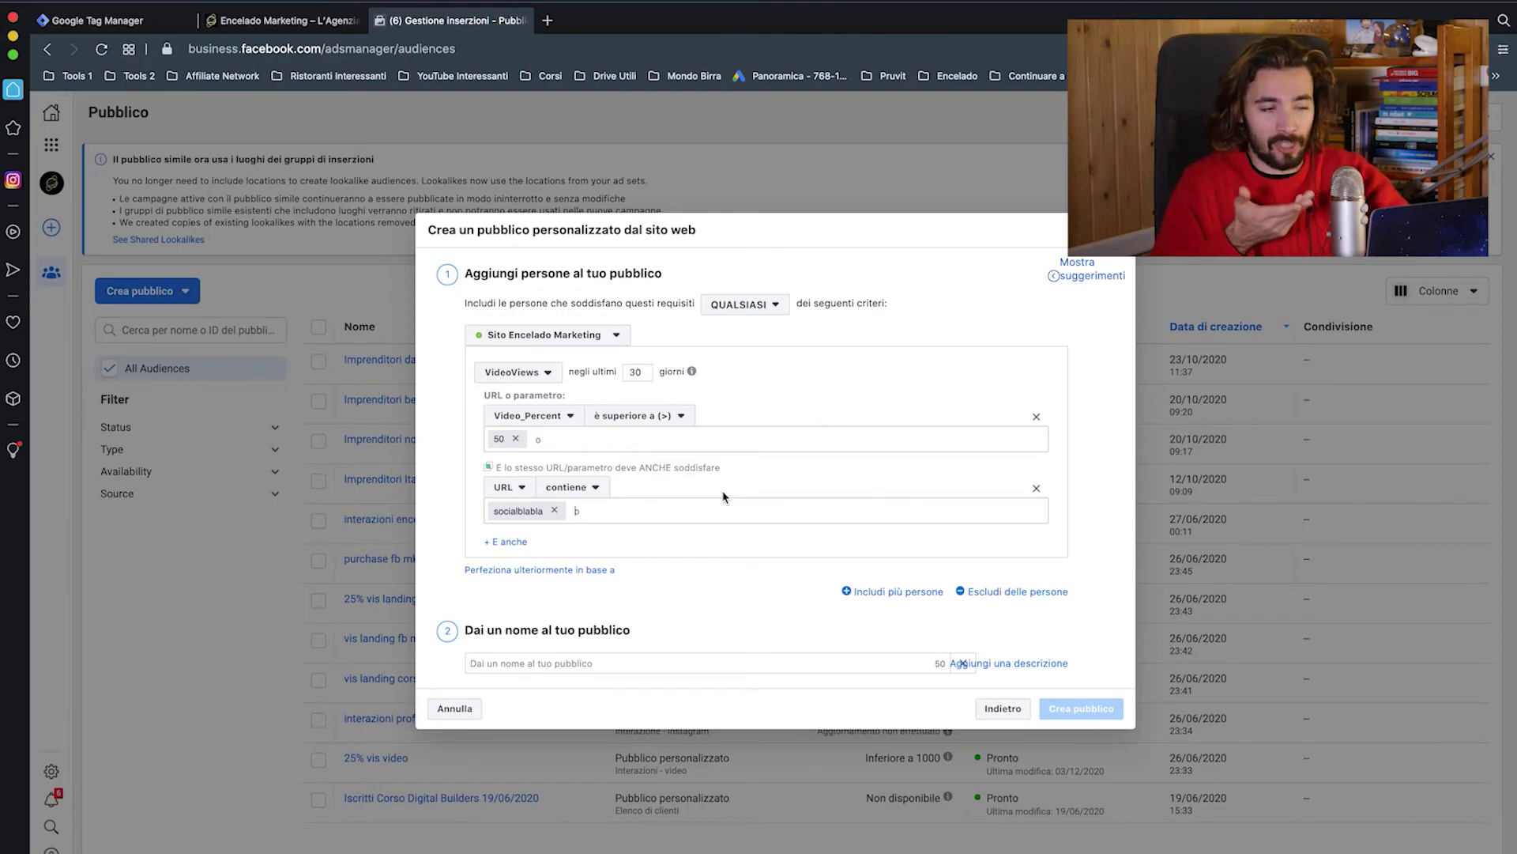